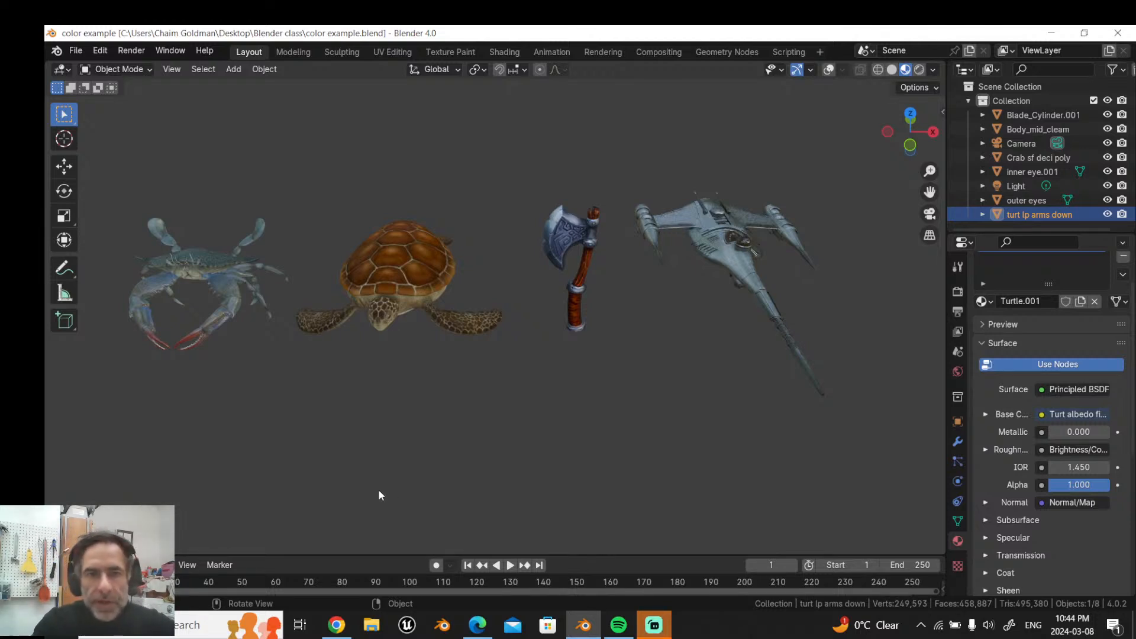
Step: Widen the 3D viewport by narrowing the outliner and properties area, and clear the object selection
middle_click_drag(378, 490, 443, 355)
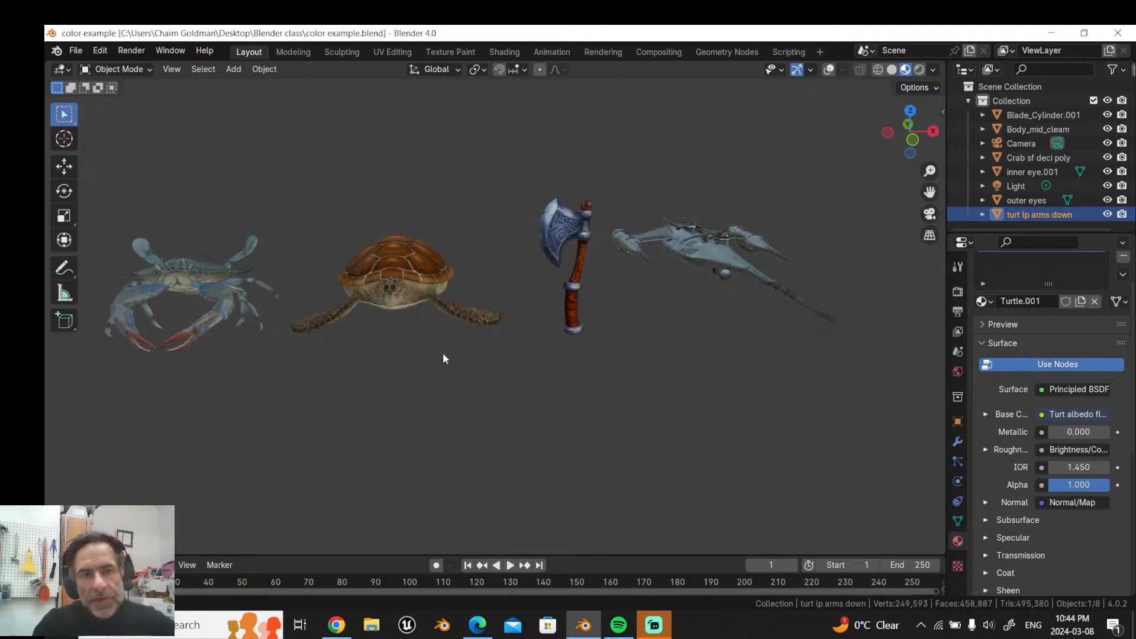
left_click_drag(945, 225, 1100, 225)
middle_click_drag(918, 290, 917, 296)
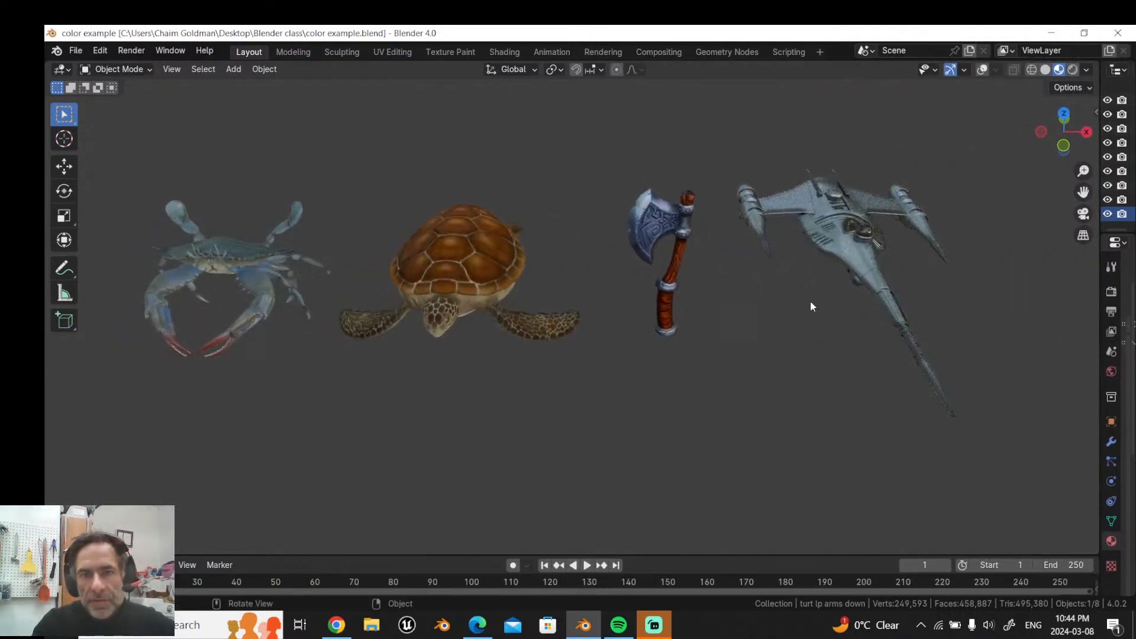
middle_click_drag(803, 306, 809, 286)
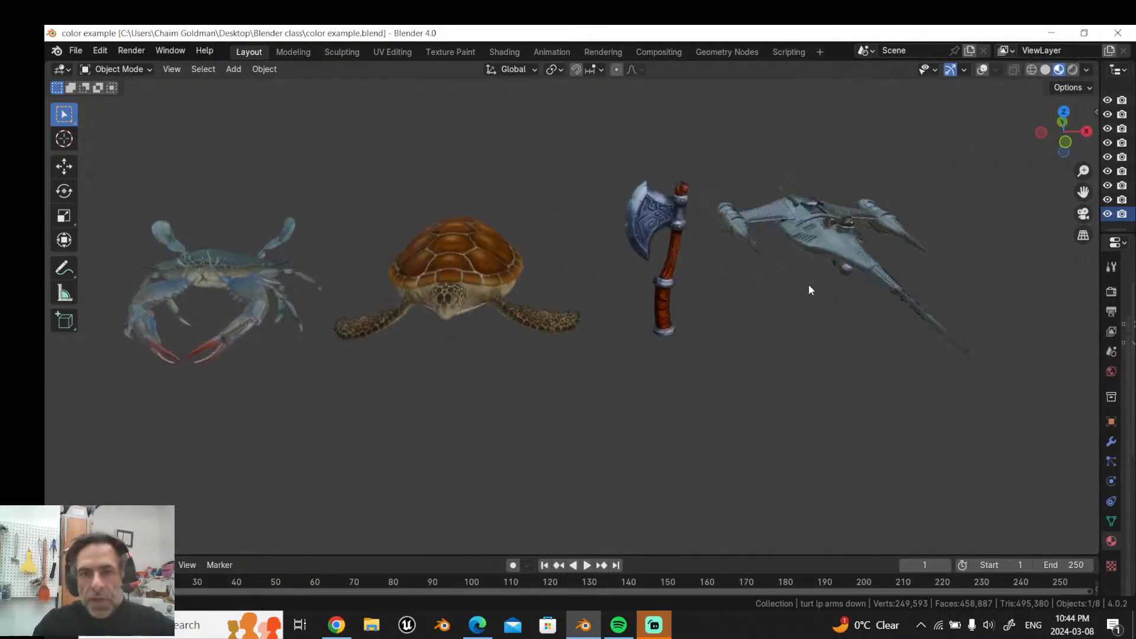
left_click(1068, 193)
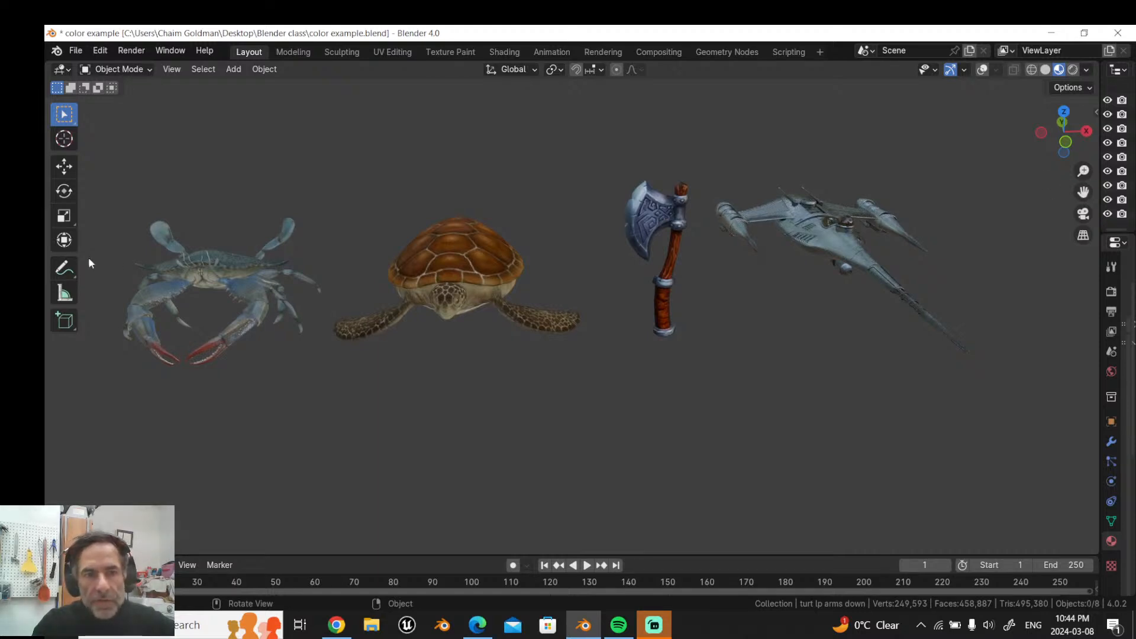
Step: Select the crab and turn on the viewport overlays with the floor grid and the X and Y axes hidden
left_click(162, 271)
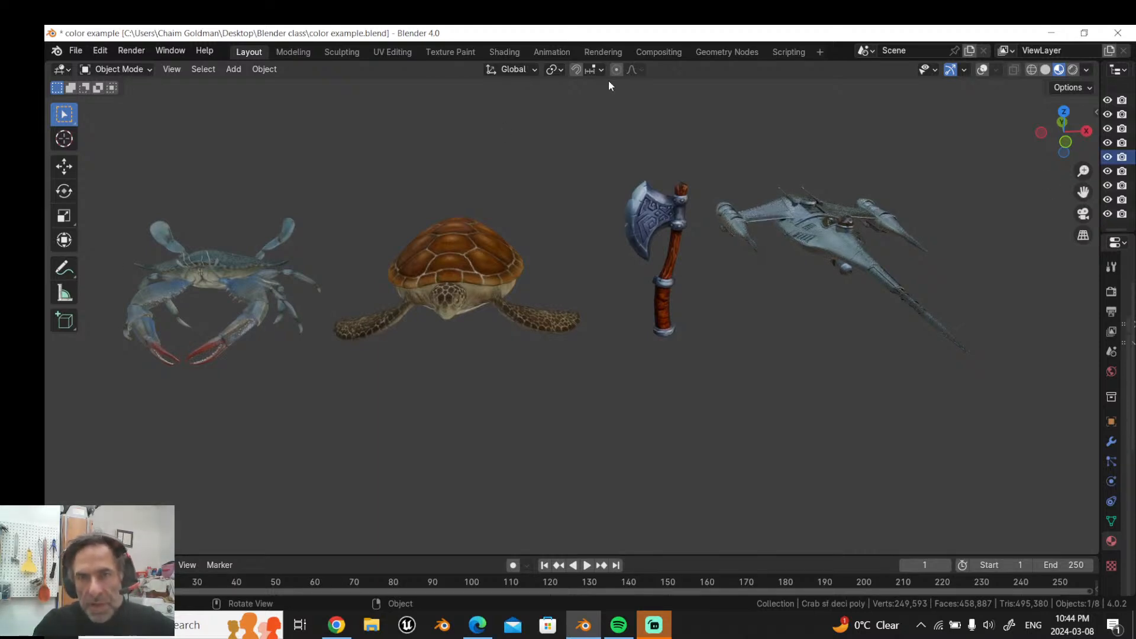
left_click(982, 70)
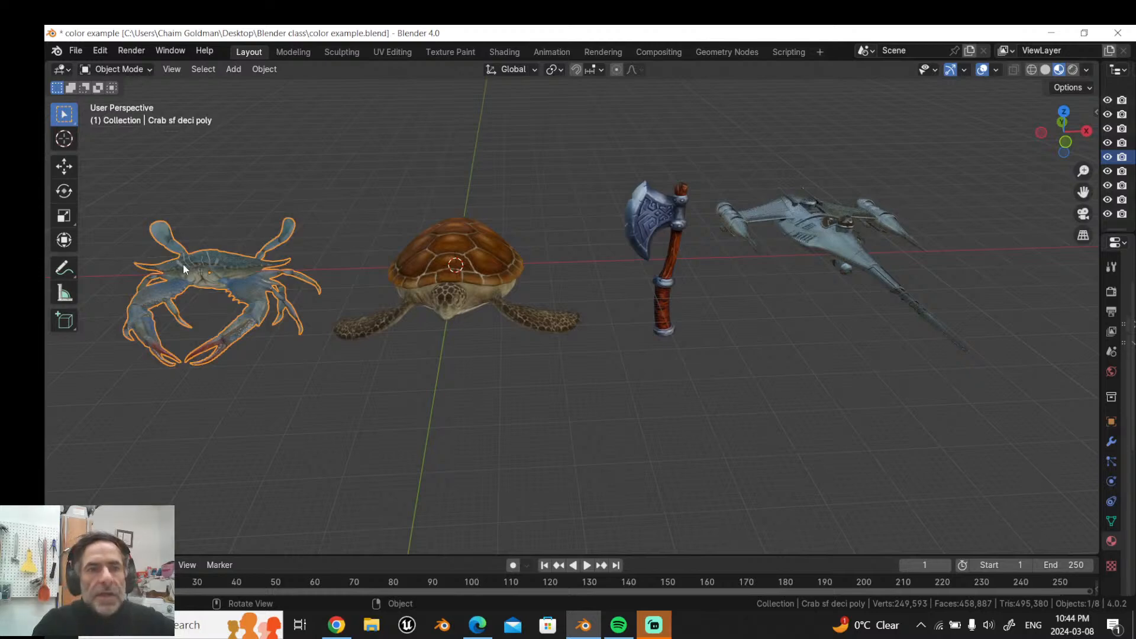
left_click(996, 70)
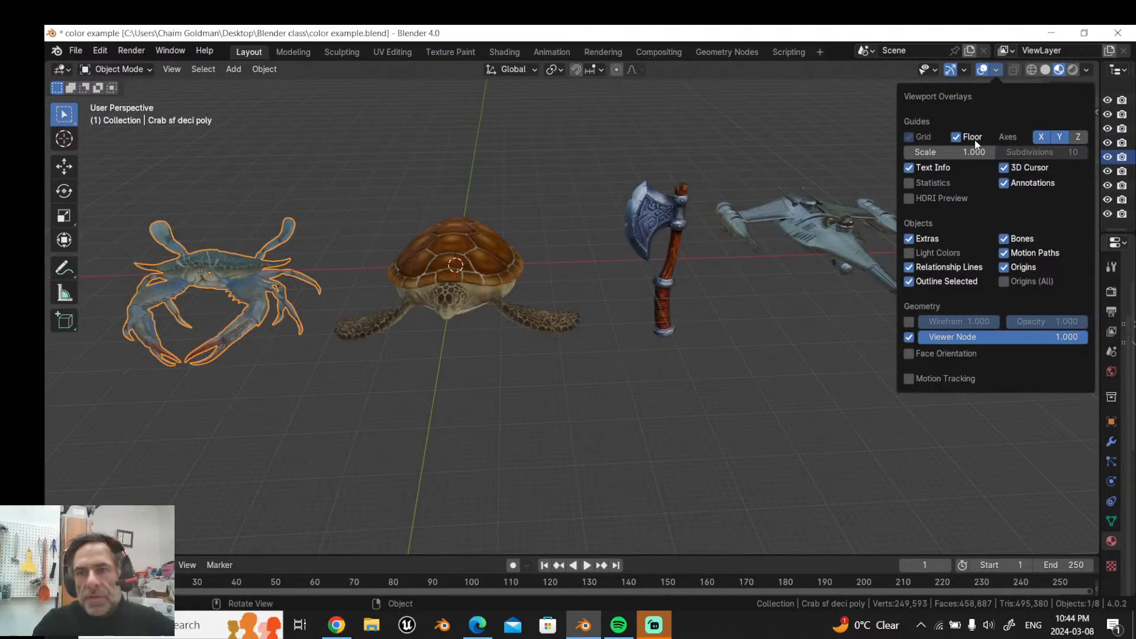
left_click(1039, 136)
left_click(1059, 137)
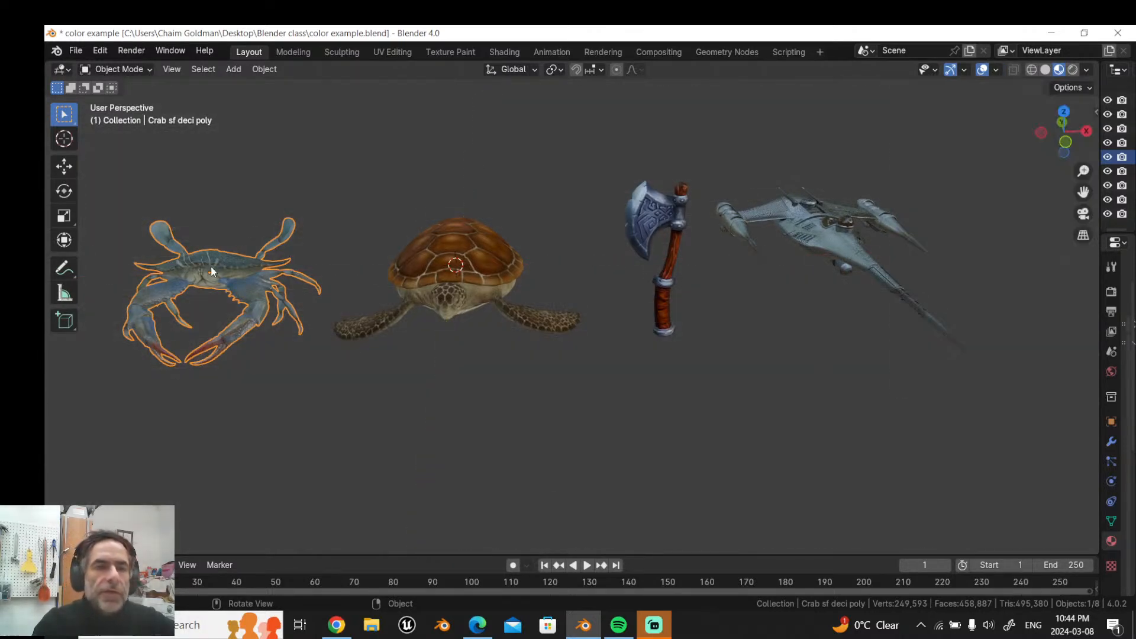
Step: Select the turtle and hide the 3D cursor in the viewport overlays
left_click(438, 277)
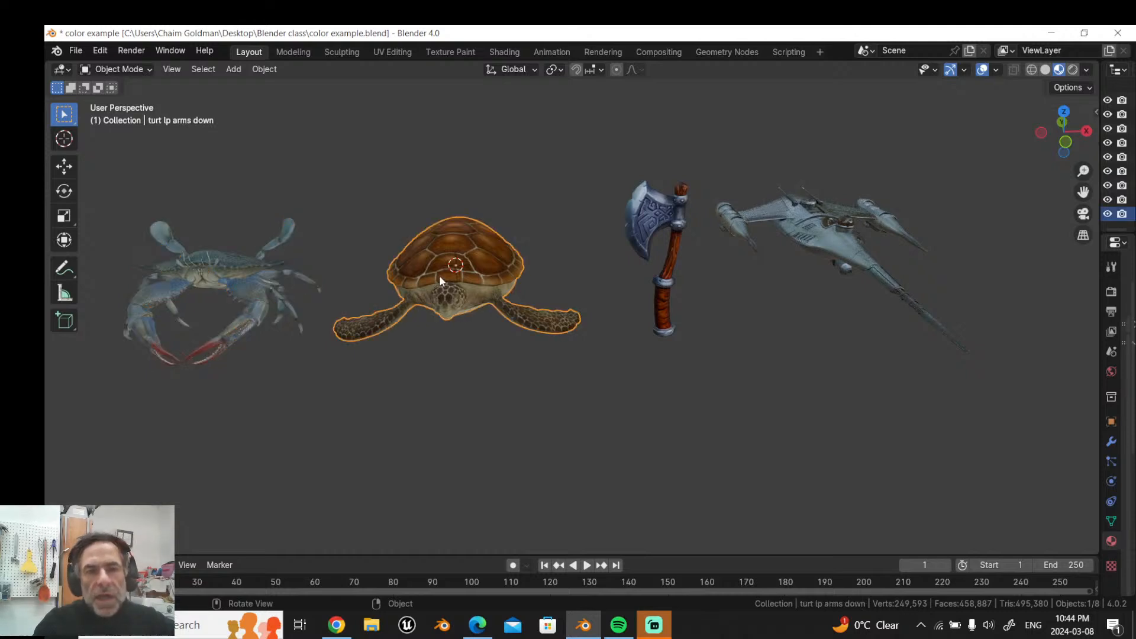
left_click(998, 70)
left_click(1016, 167)
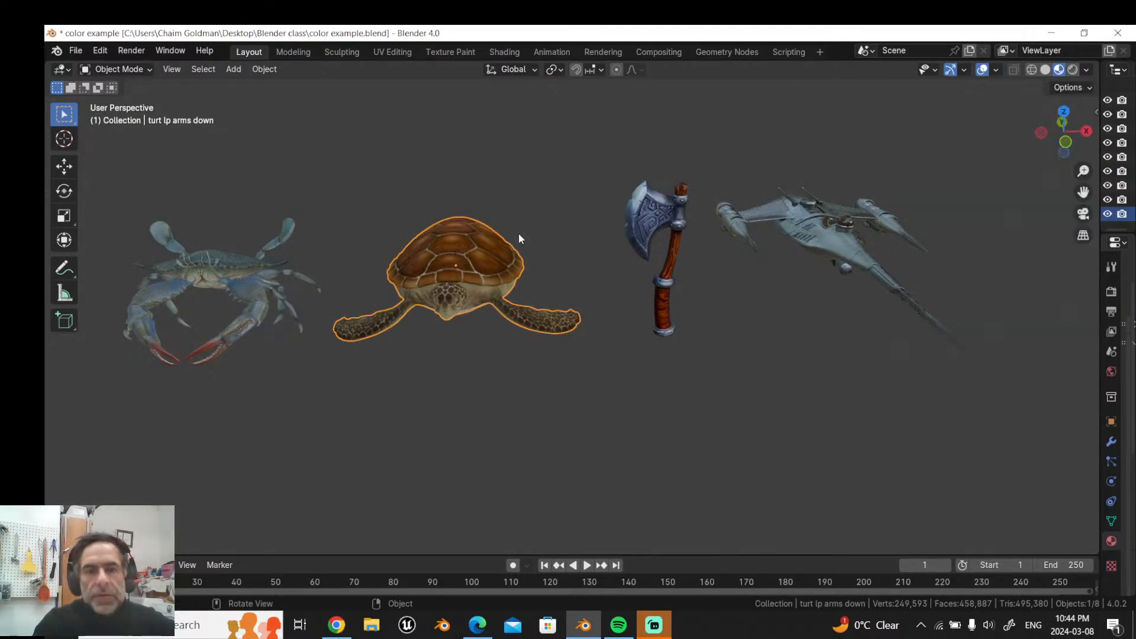
Step: Select the axe, spaceship, crab and turtle in turn to compare the four textured models
left_click(642, 232)
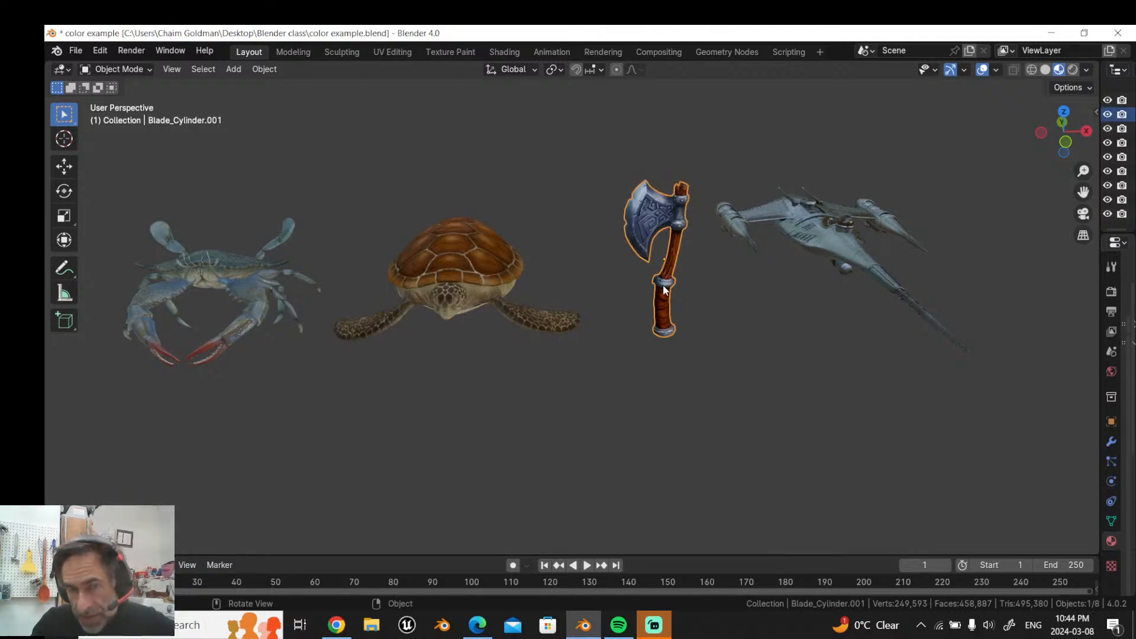
left_click(844, 243)
middle_click_drag(841, 243, 729, 261)
left_click(203, 251)
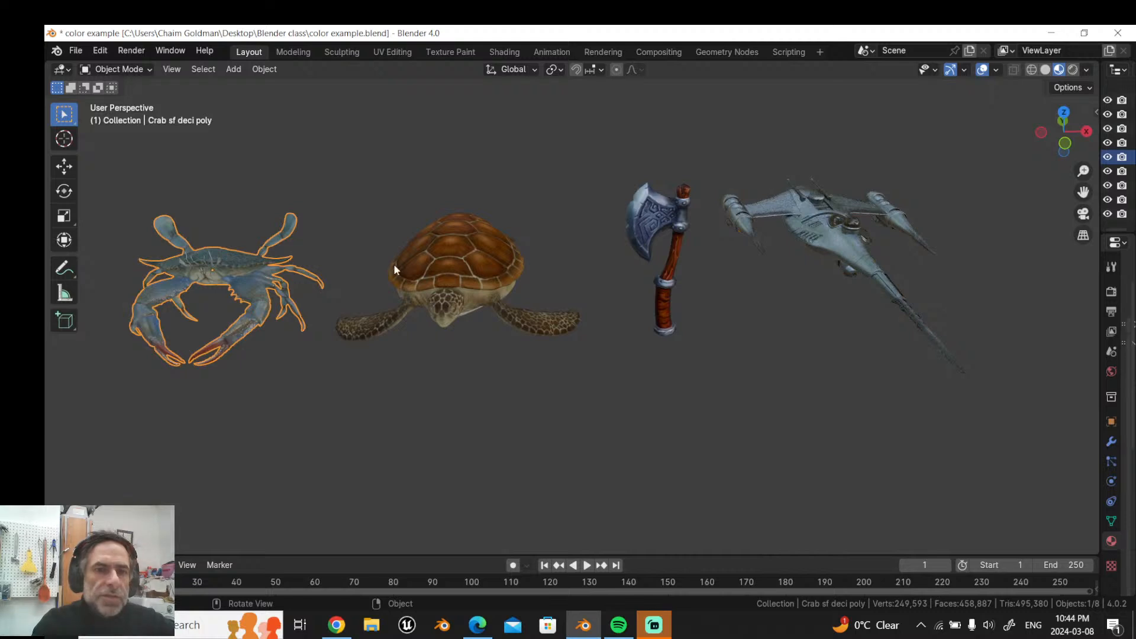
left_click(436, 272)
left_click(653, 203)
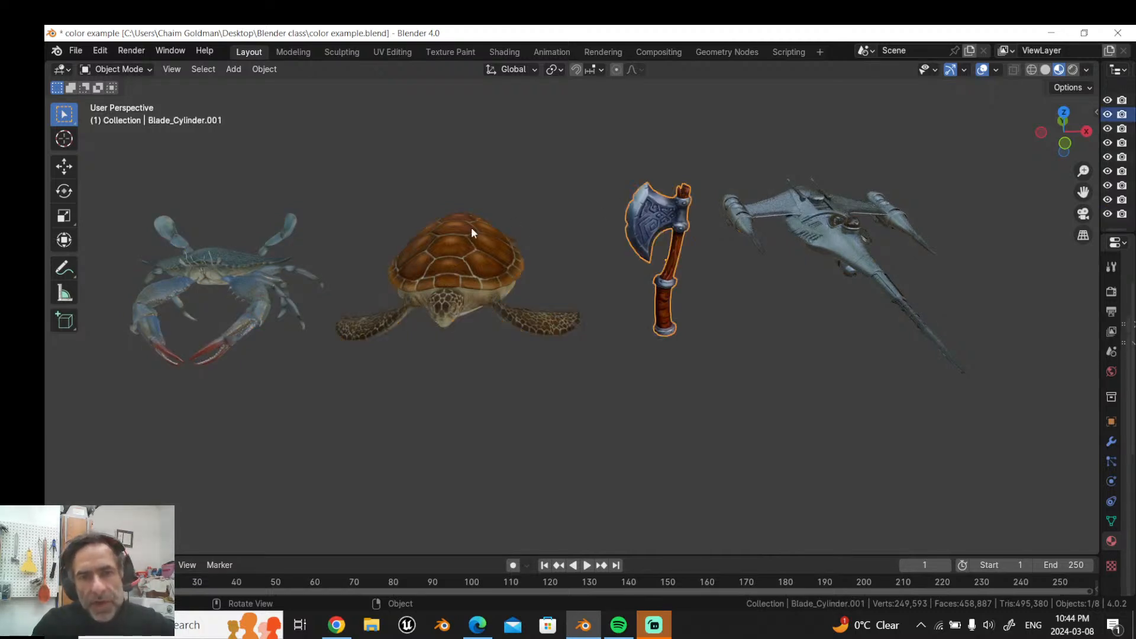
left_click(471, 226)
left_click(642, 203)
left_click(472, 240)
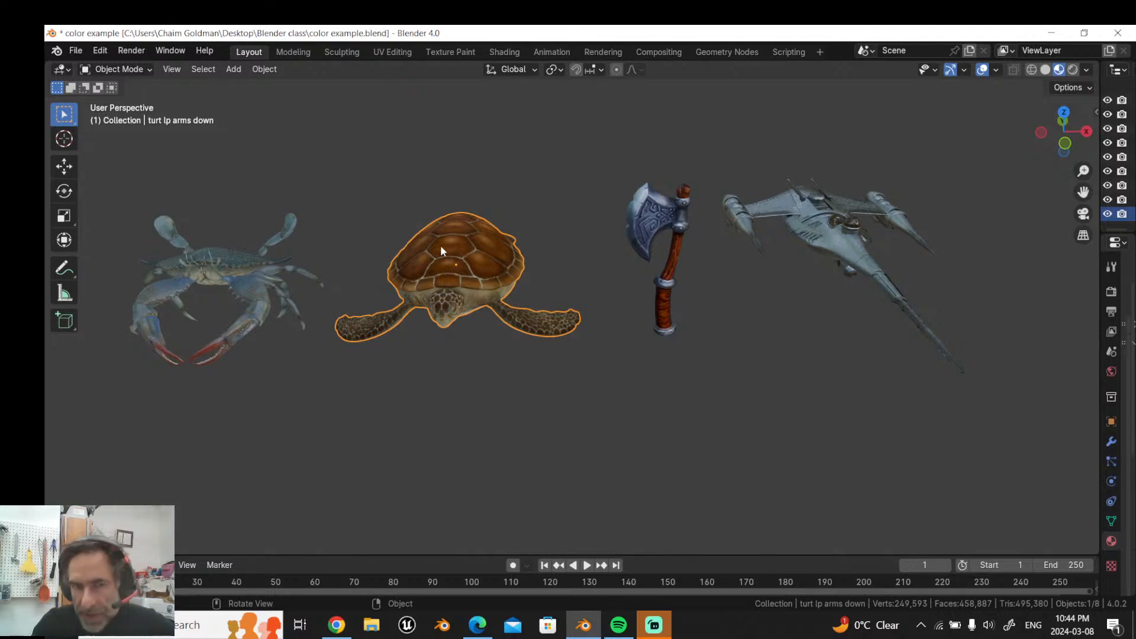
left_click(661, 207)
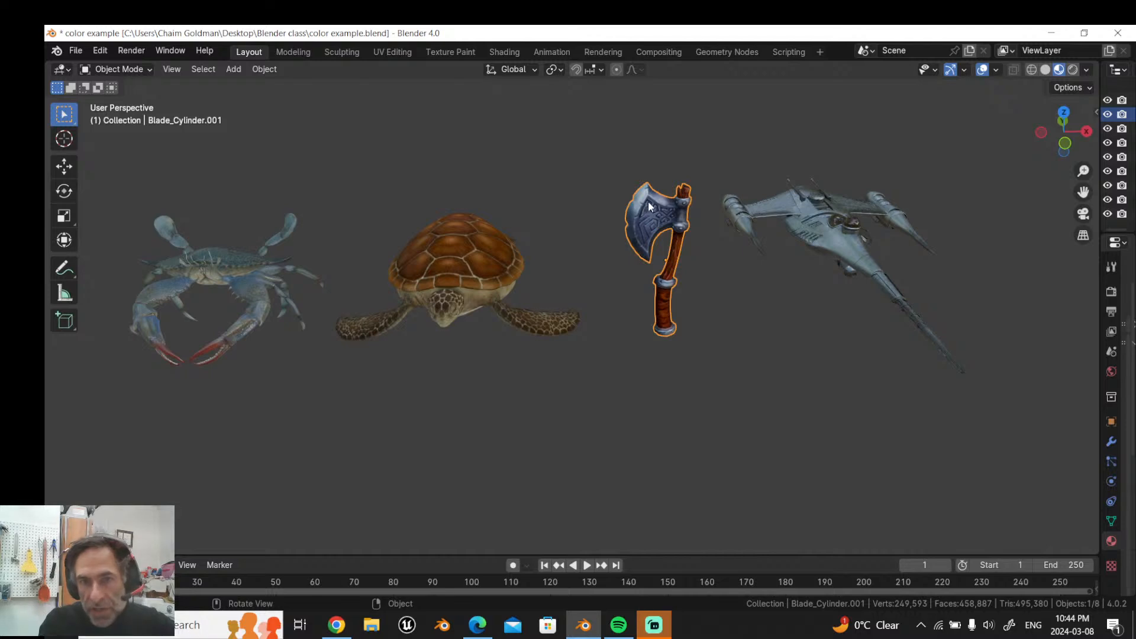
Step: Examine the turtle, axe and spaceship from the side, selecting the spaceship up close and clearing the selection
left_click(486, 246)
middle_click_drag(485, 246, 625, 227)
scroll(459, 250, "up", 4)
left_click(815, 225)
middle_click_drag(814, 227, 779, 224)
scroll(819, 263, "down", 3)
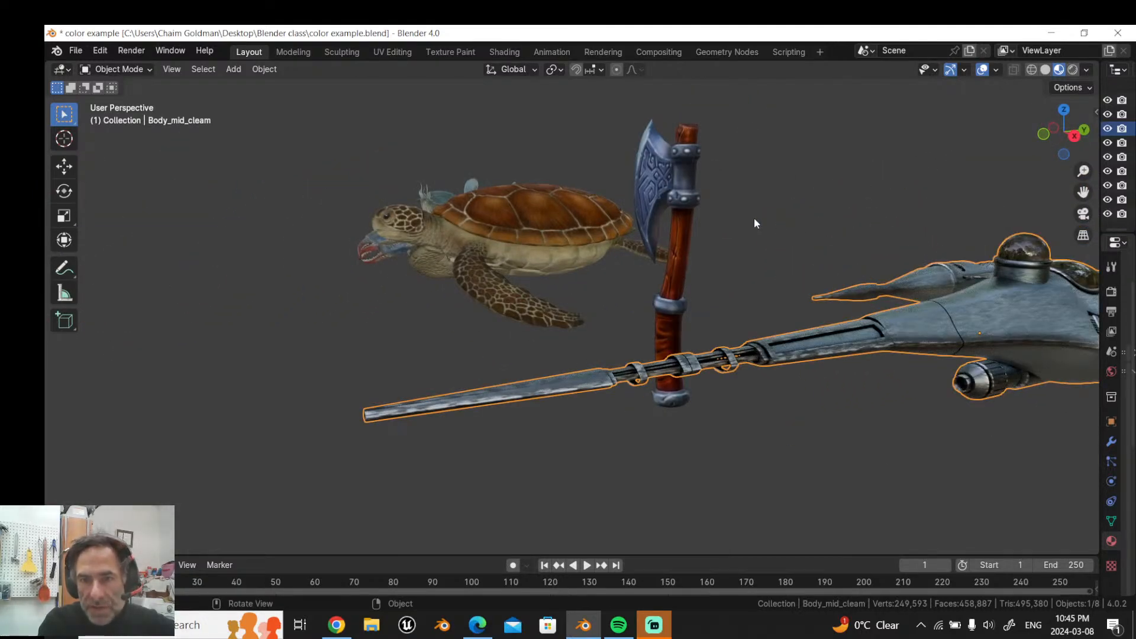
left_click(755, 219)
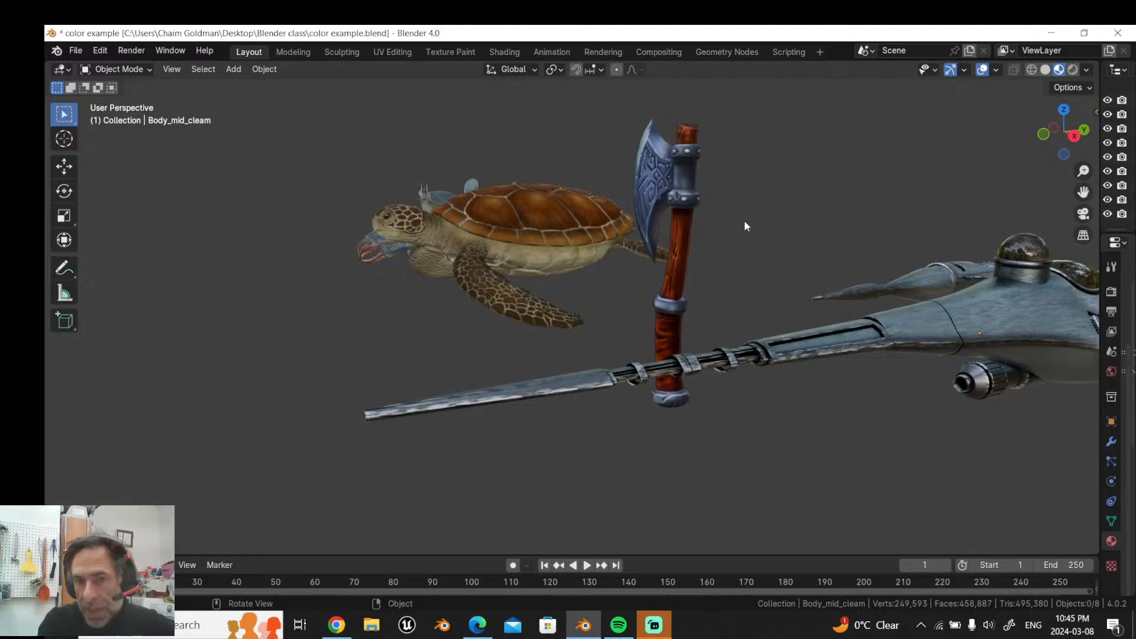
middle_click_drag(743, 225, 861, 232)
scroll(861, 233, "down", 2)
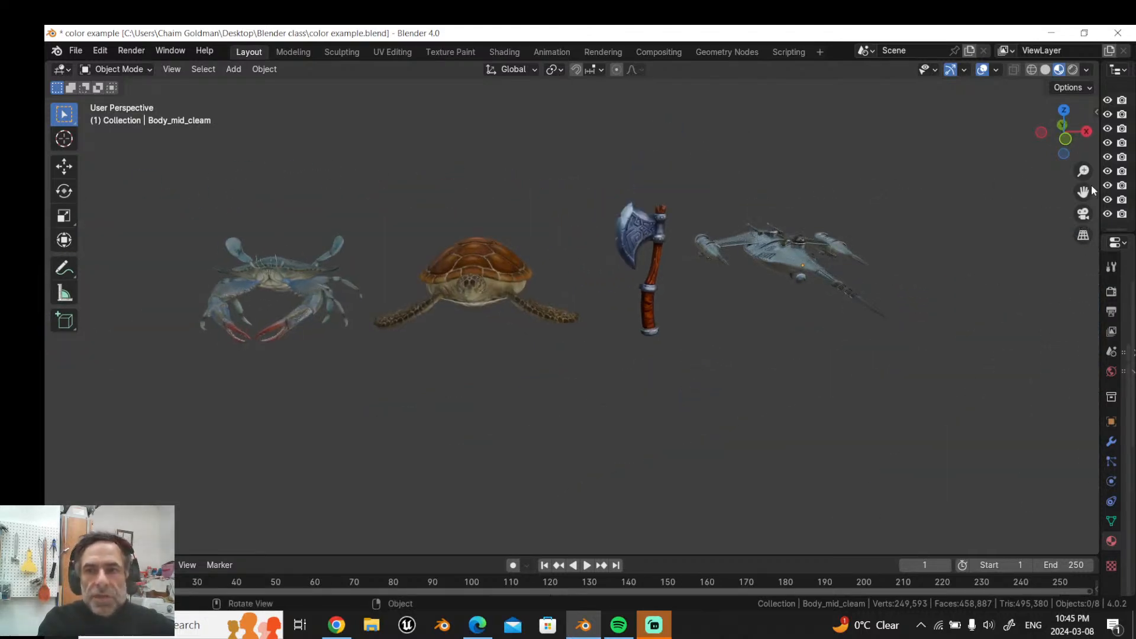
Step: Put all the models into Edit Mode together and deselect all of their geometry
left_click_drag(1084, 191, 956, 195)
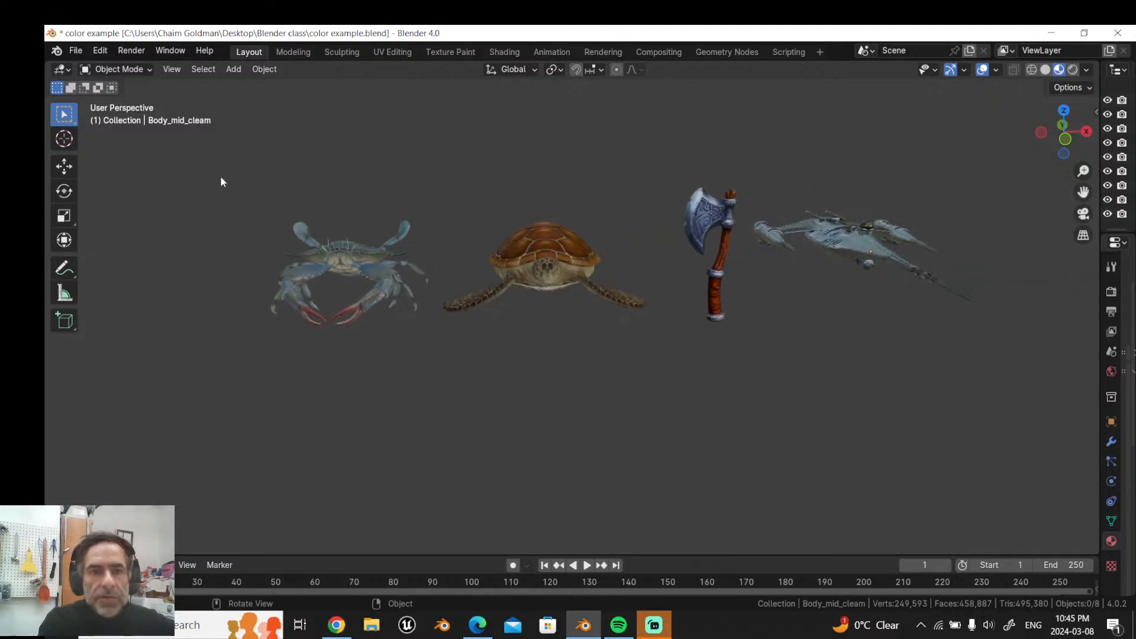
left_click_drag(218, 168, 1048, 472)
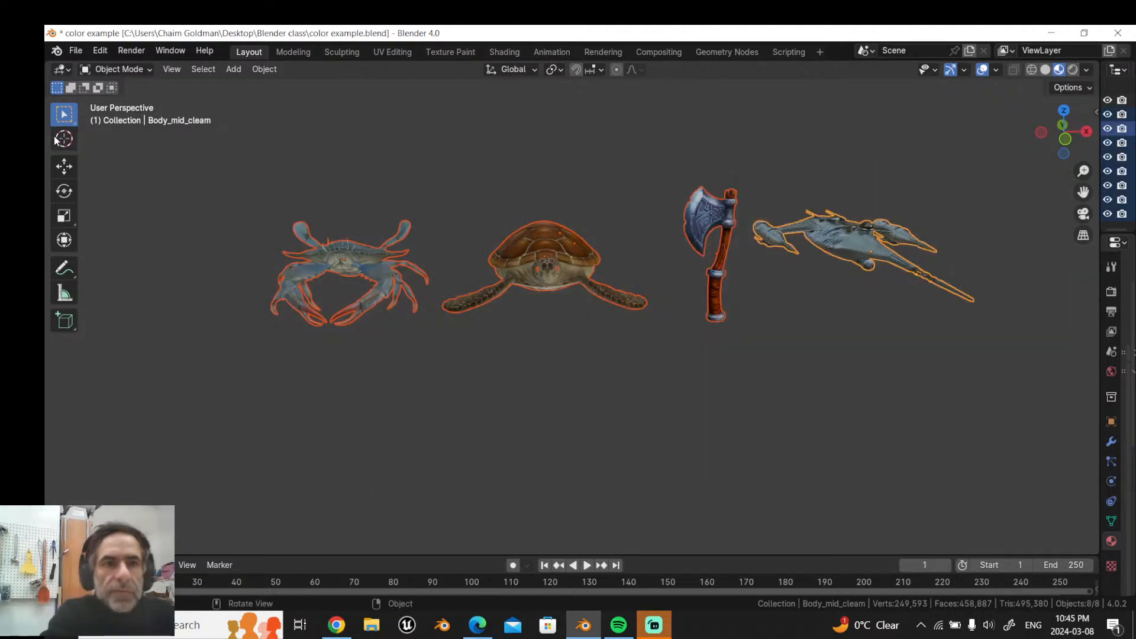
left_click(113, 71)
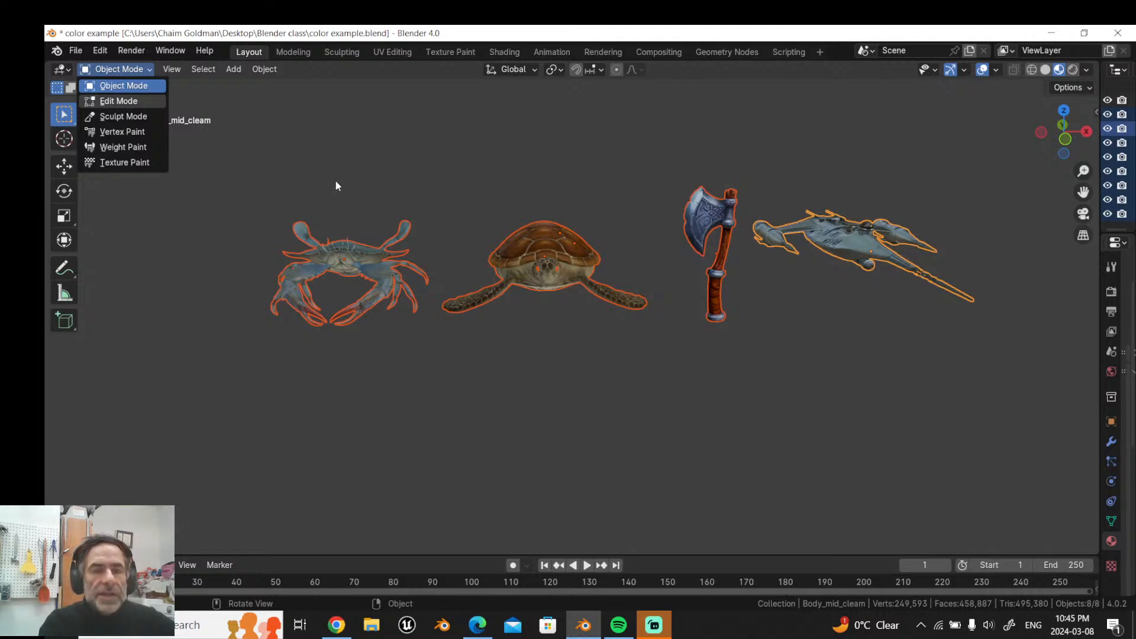
key("e")
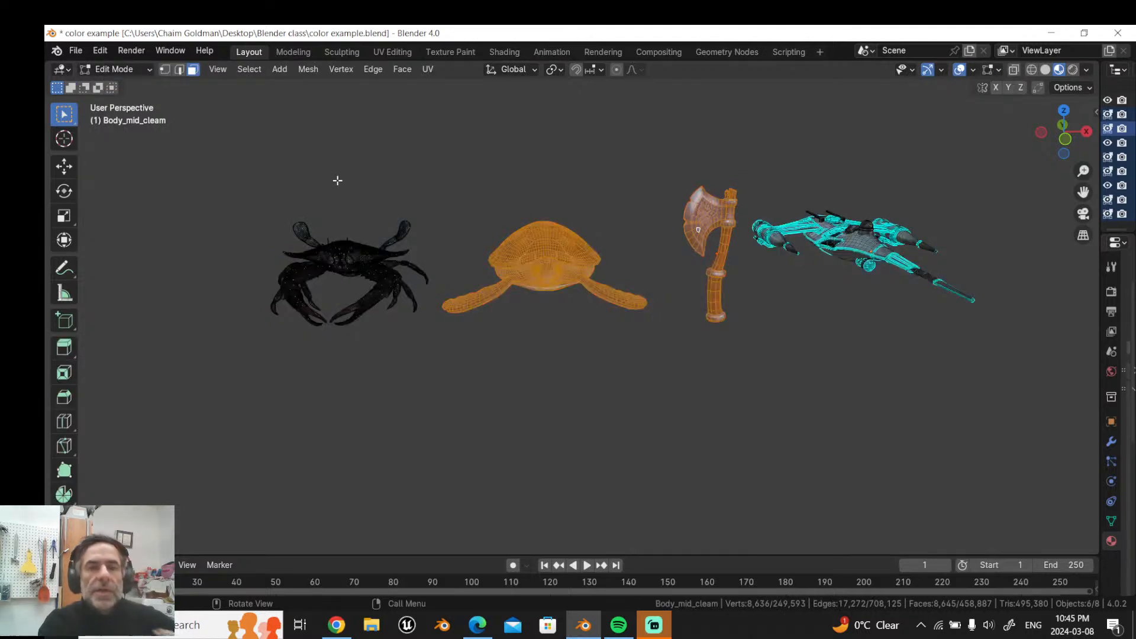
left_click(337, 179)
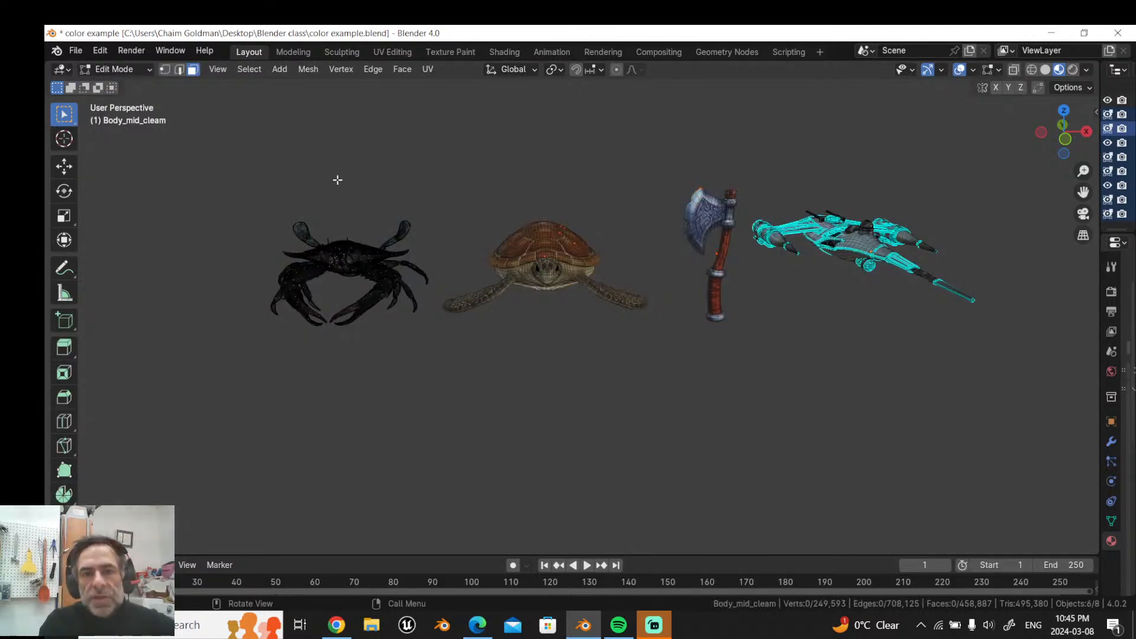
Step: Select the linked geometry of the crab's body shell, examine its mesh density up close, and clear the selection
scroll(348, 191, "up", 2)
middle_click_drag(348, 193, 291, 243)
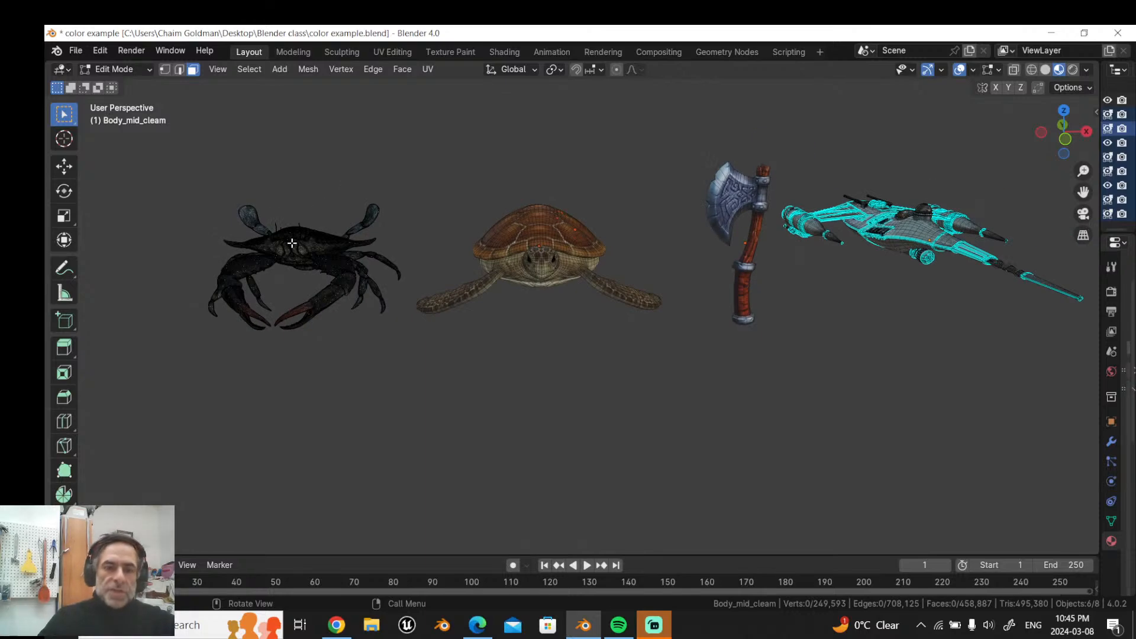
key("l")
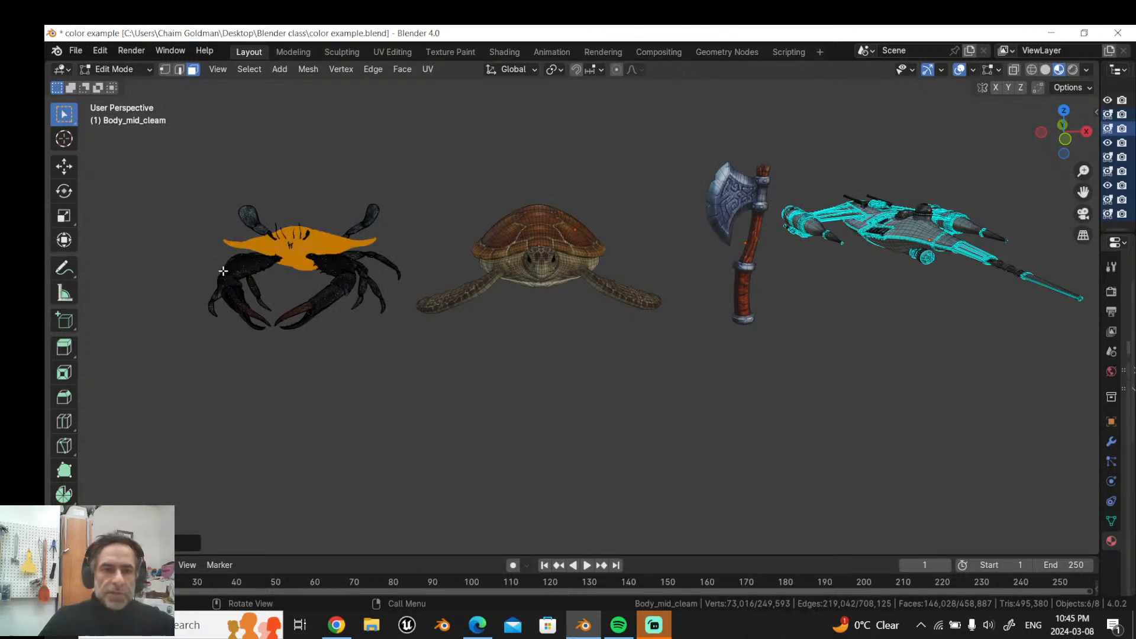
middle_click_drag(224, 272, 390, 271)
scroll(390, 266, "up", 8)
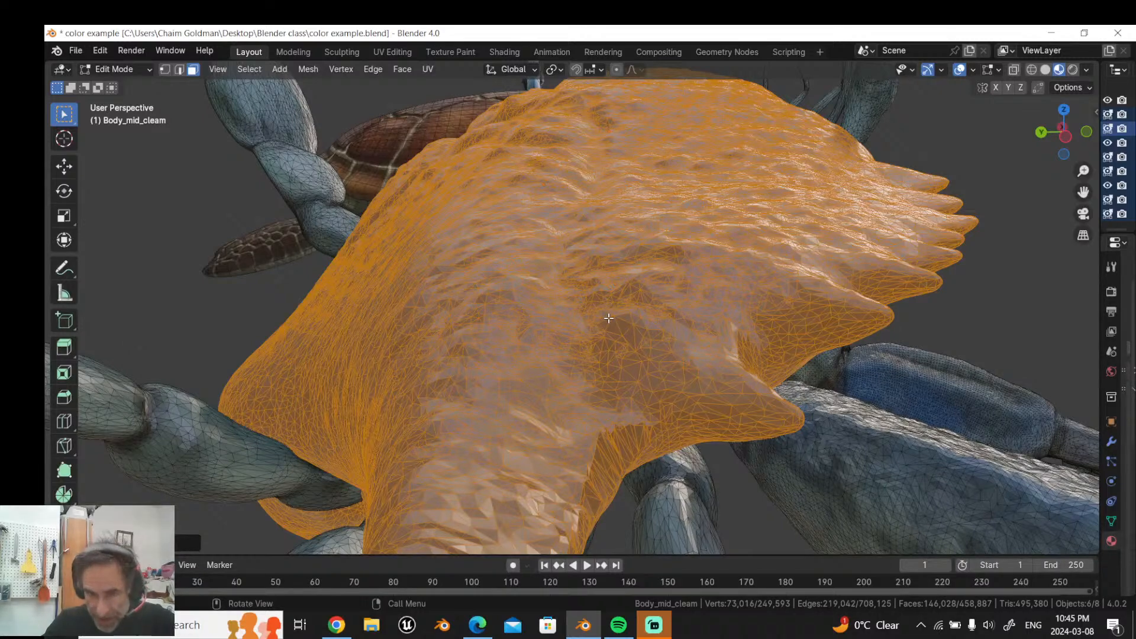
scroll(608, 319, "down", 10)
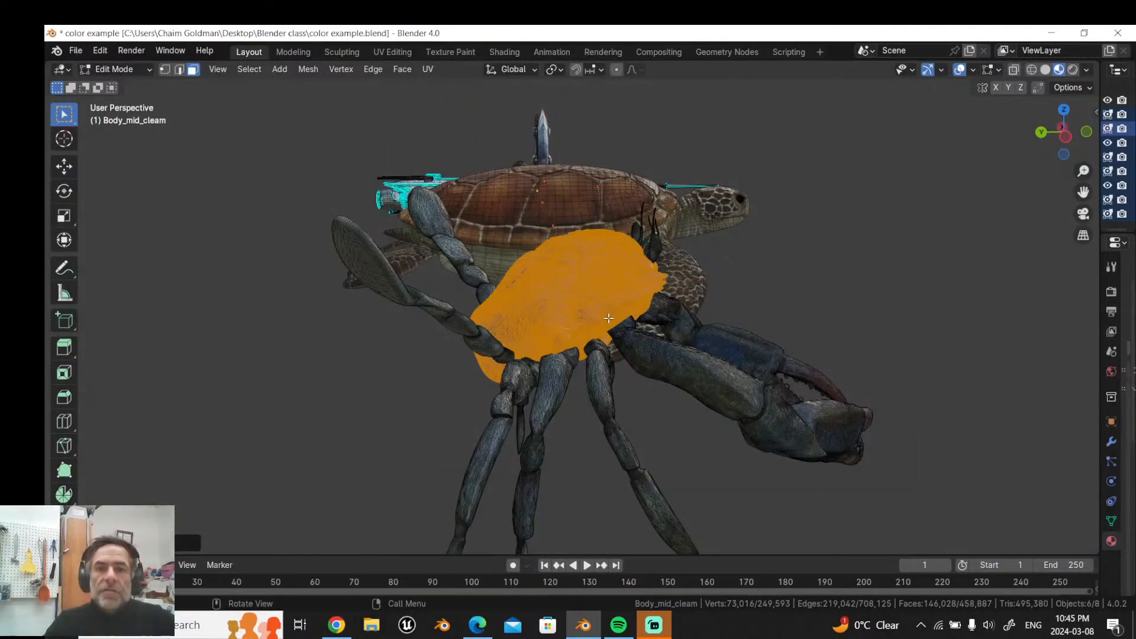
middle_click_drag(390, 349, 309, 332)
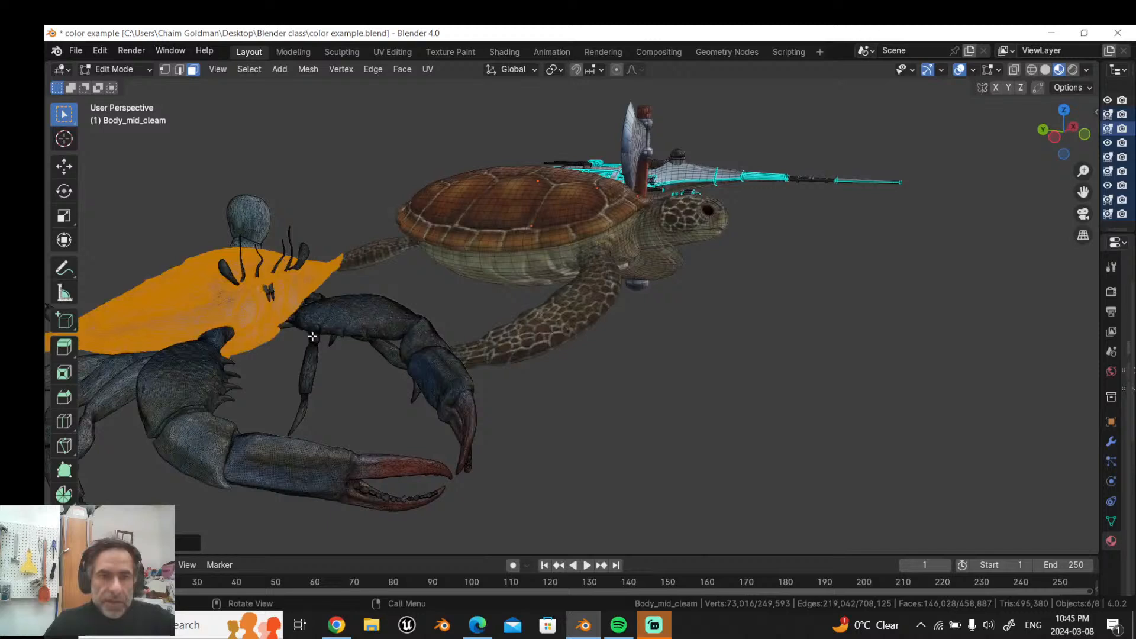
left_click(132, 216)
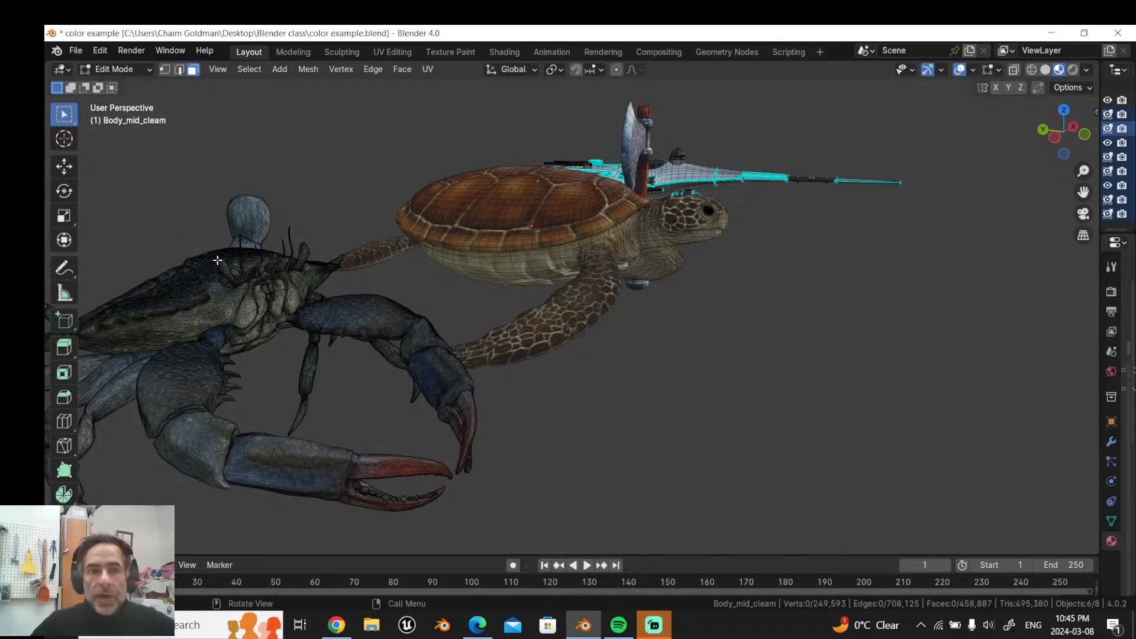
Step: Highlight the crab's far claw arm as a separate linked part and clear the selection
key("l")
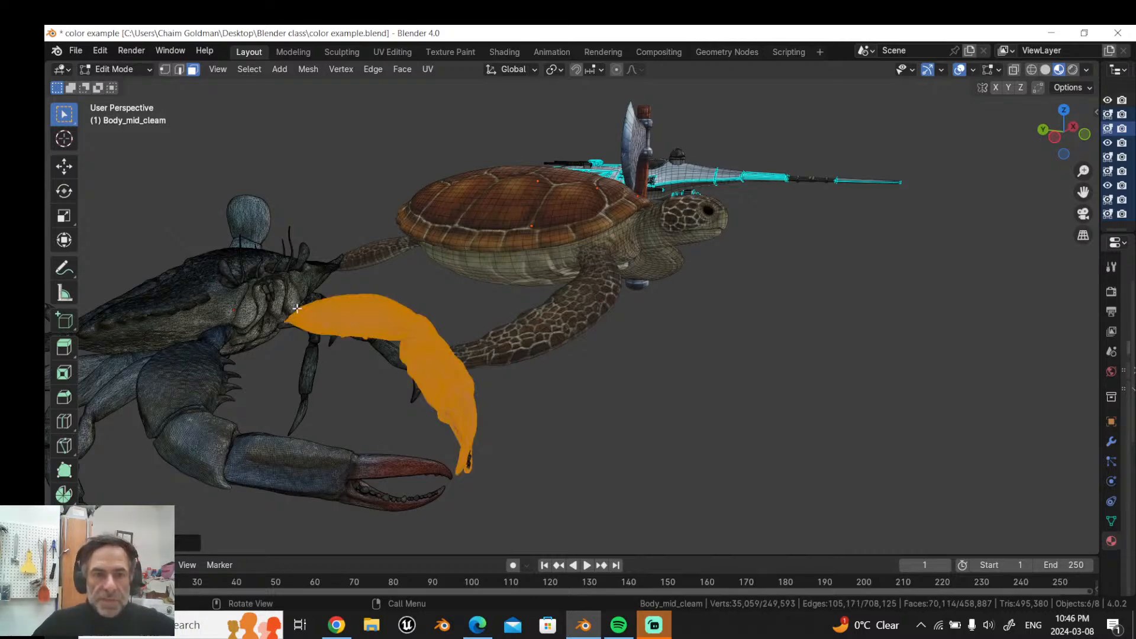
key("l")
left_click(173, 229)
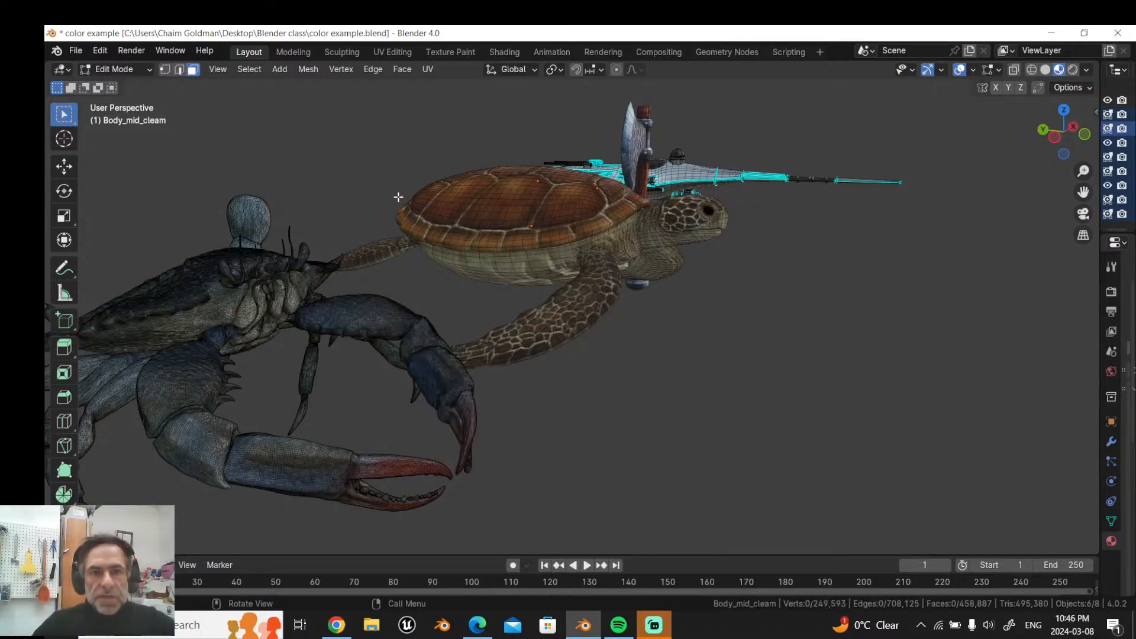
Step: Highlight the turtle's linked body mesh, clear the selection, and examine the mesh around its head, shell and flipper
middle_click_drag(398, 197, 362, 210)
scroll(482, 199, "up", 4)
middle_click_drag(483, 210, 625, 235)
scroll(511, 255, "up", 2)
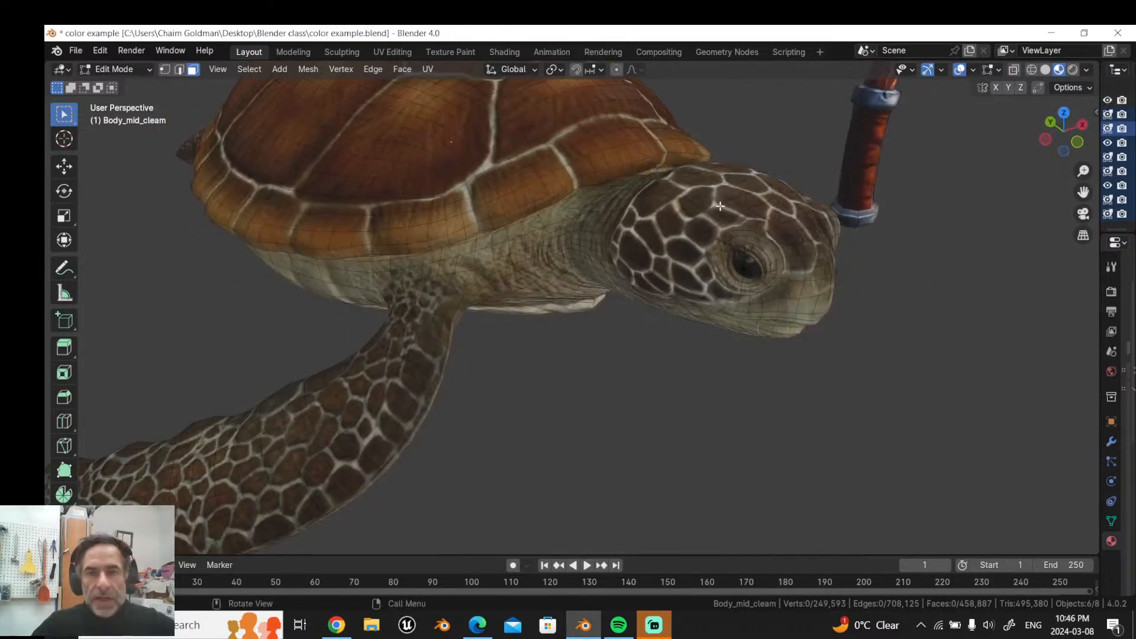
key("l")
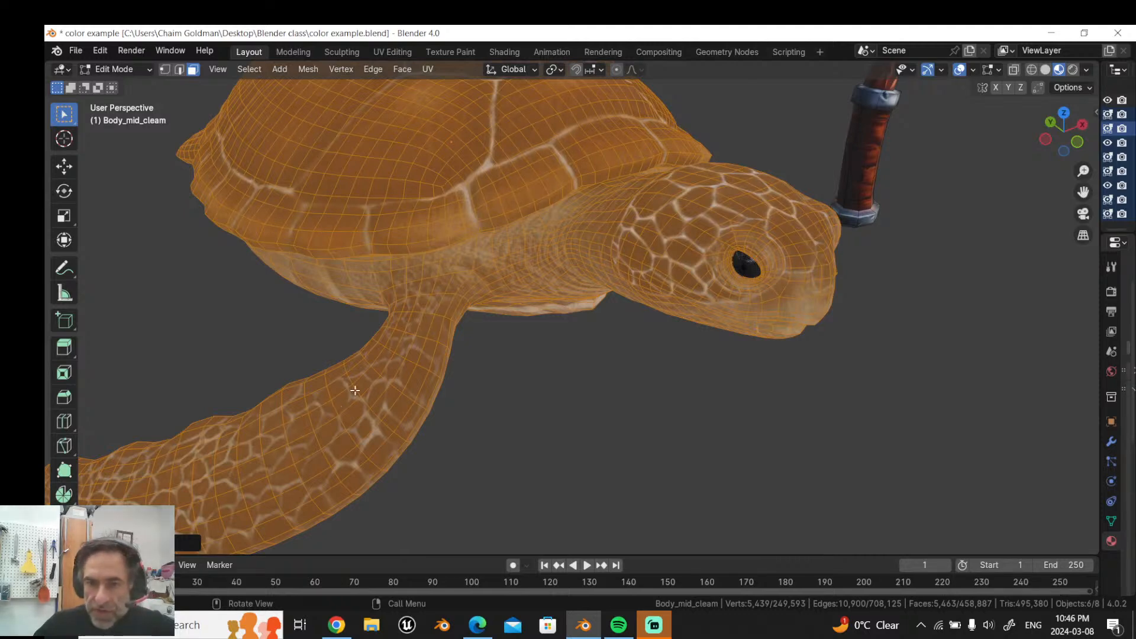
left_click(500, 364)
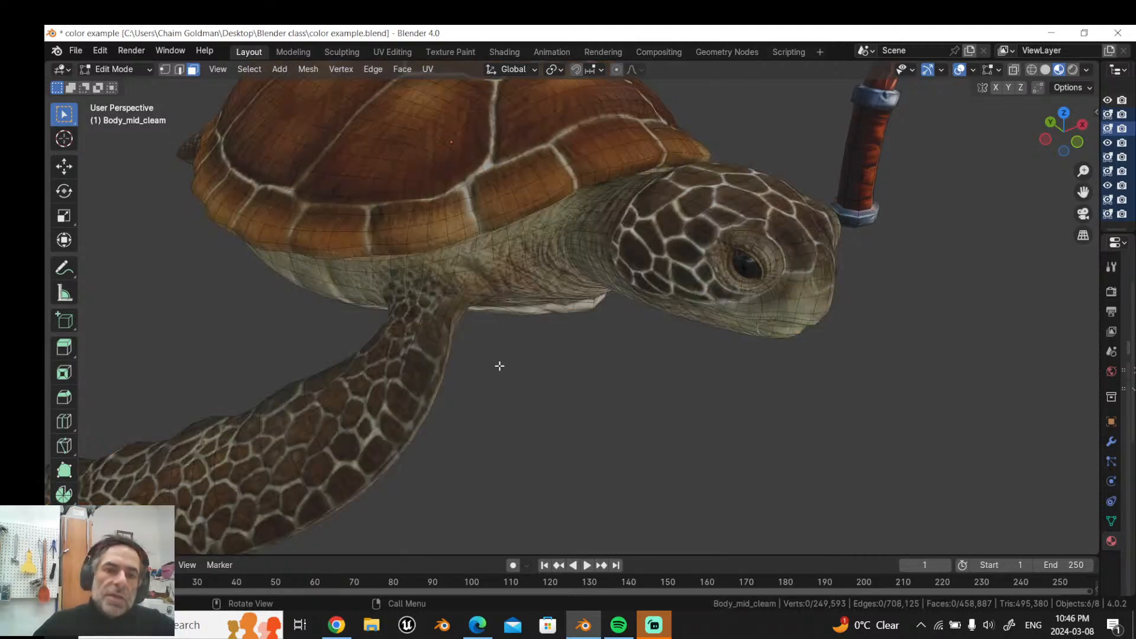
scroll(429, 269, "up", 4)
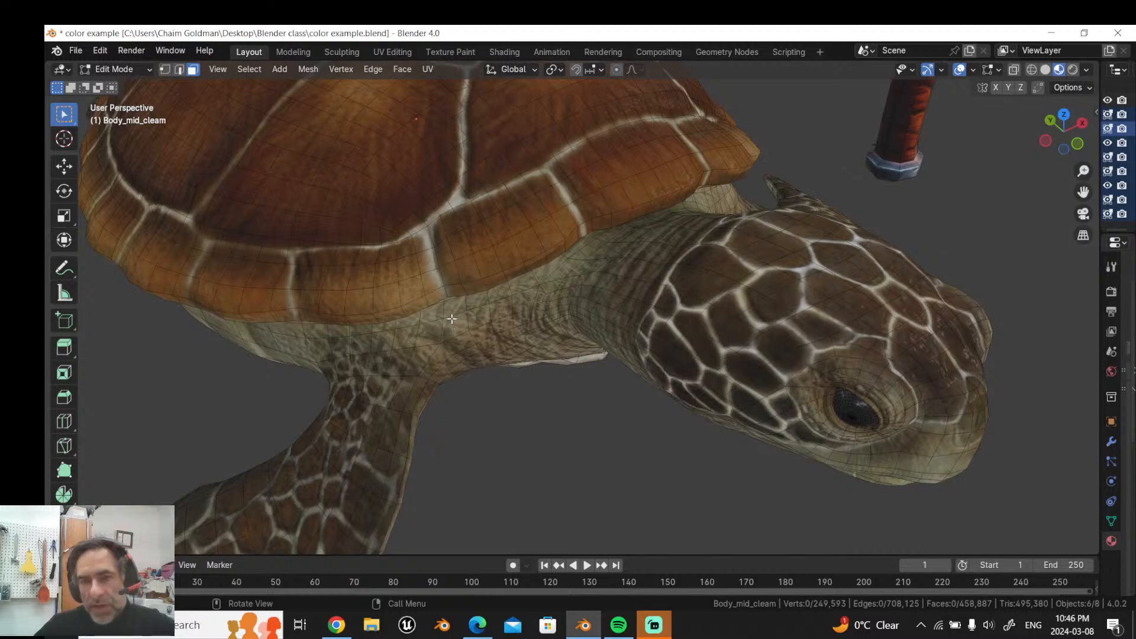
Step: Highlight the axe's linked blade mesh to show its low-polygon layout
scroll(451, 319, "down", 3)
middle_click_drag(451, 318, 395, 301)
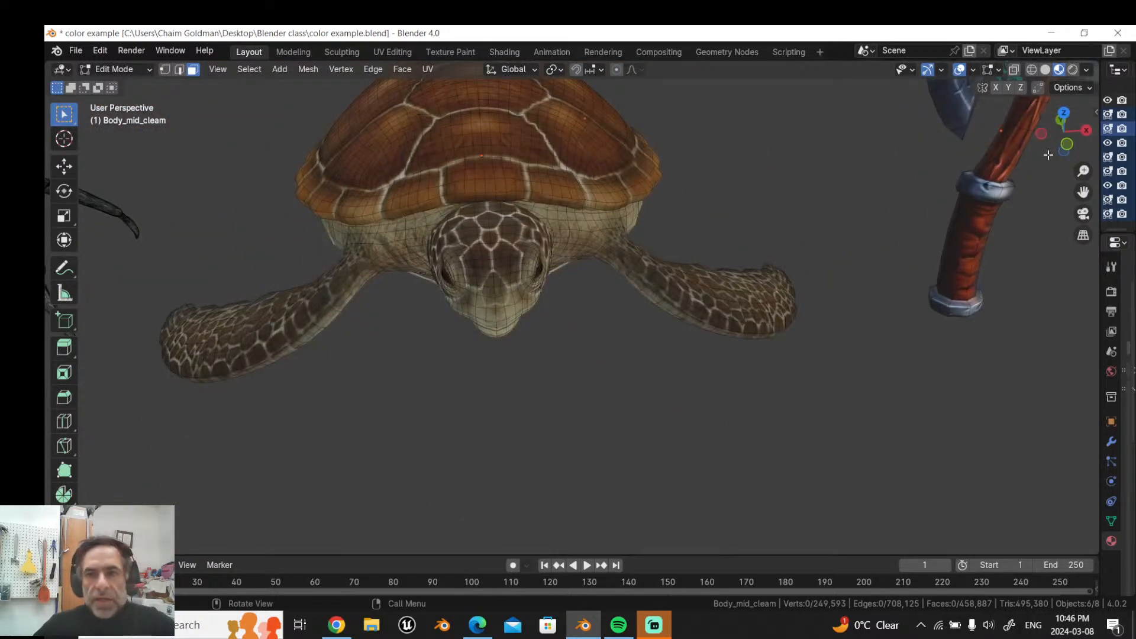
left_click_drag(1083, 192, 585, 376)
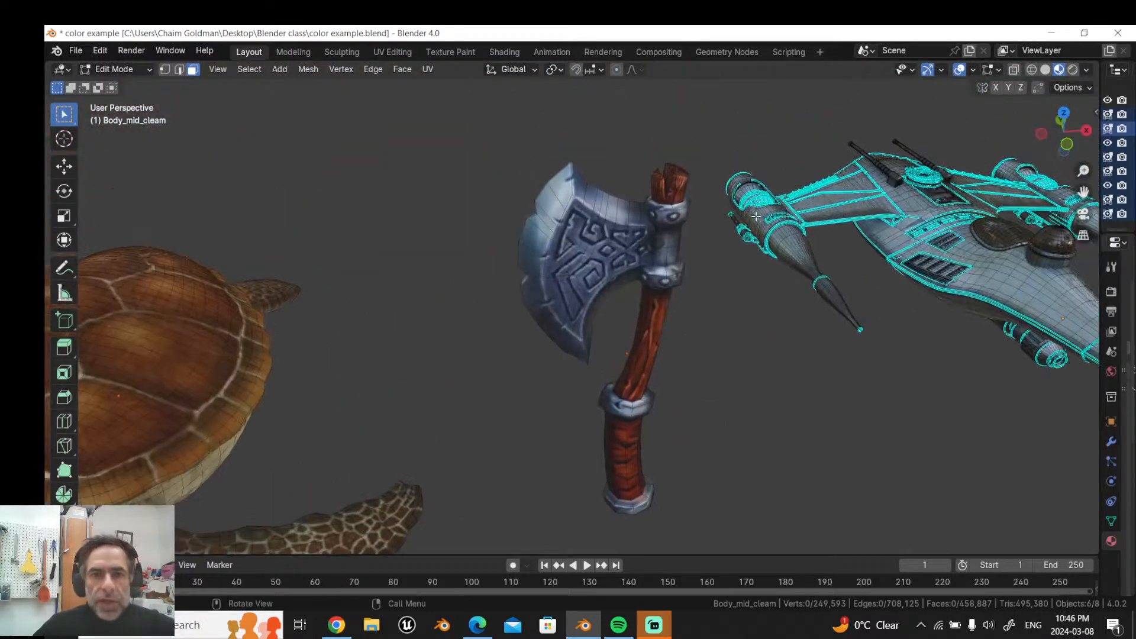
scroll(593, 214, "up", 2)
key("comma")
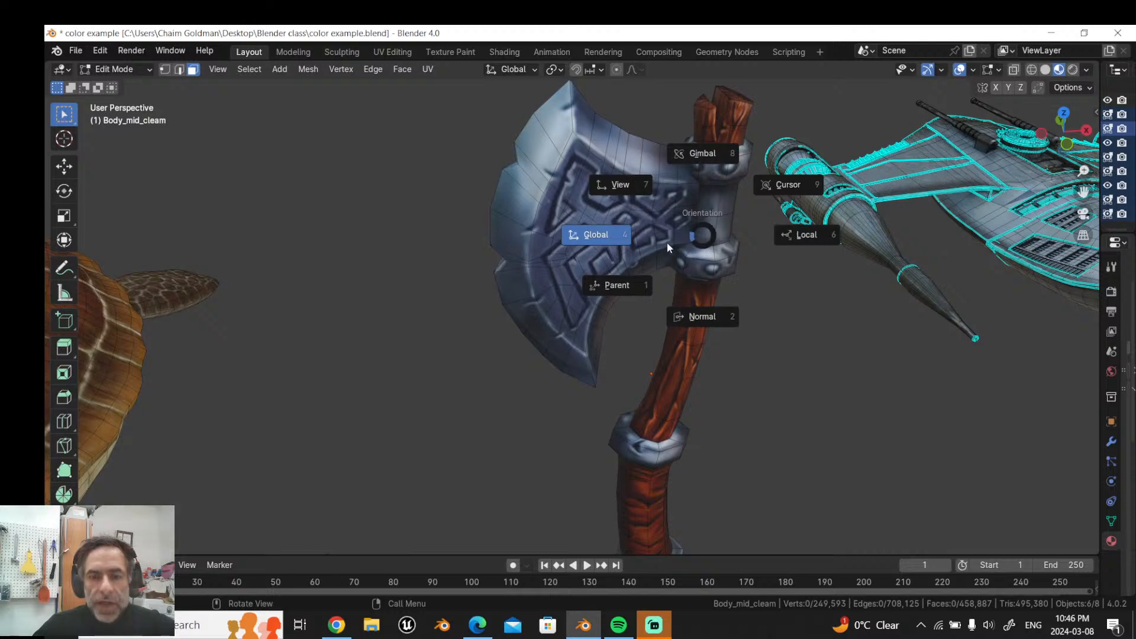
left_click(356, 310)
key("l")
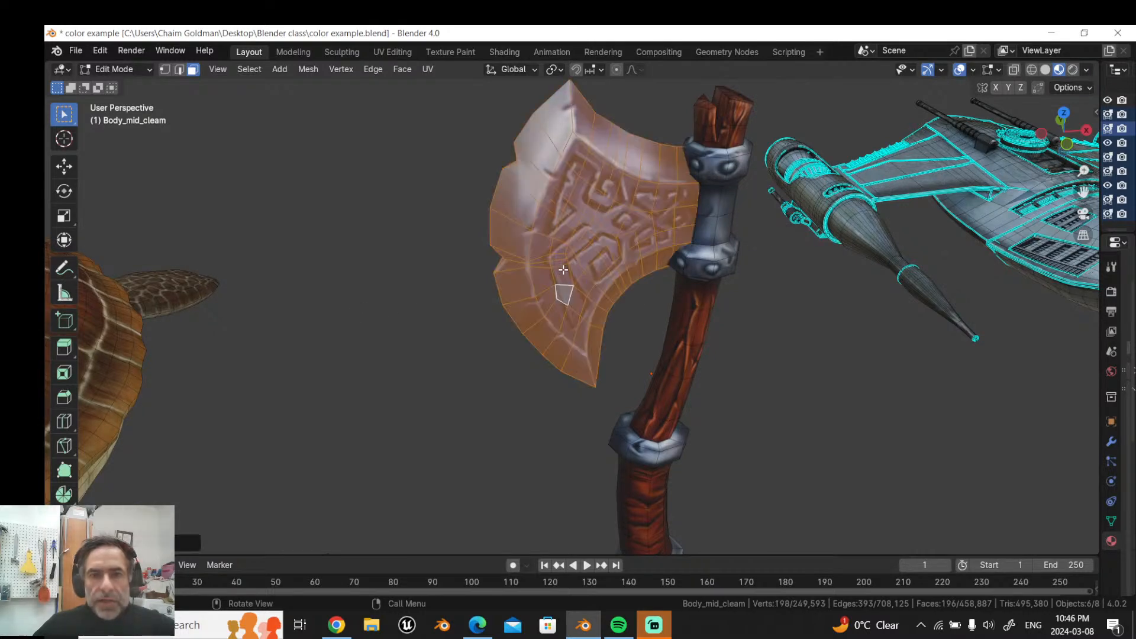
Step: Add the axe's linked handle and metal collars to the highlighted blade, examine the full mesh, and clear the selection
middle_click_drag(564, 270, 538, 245)
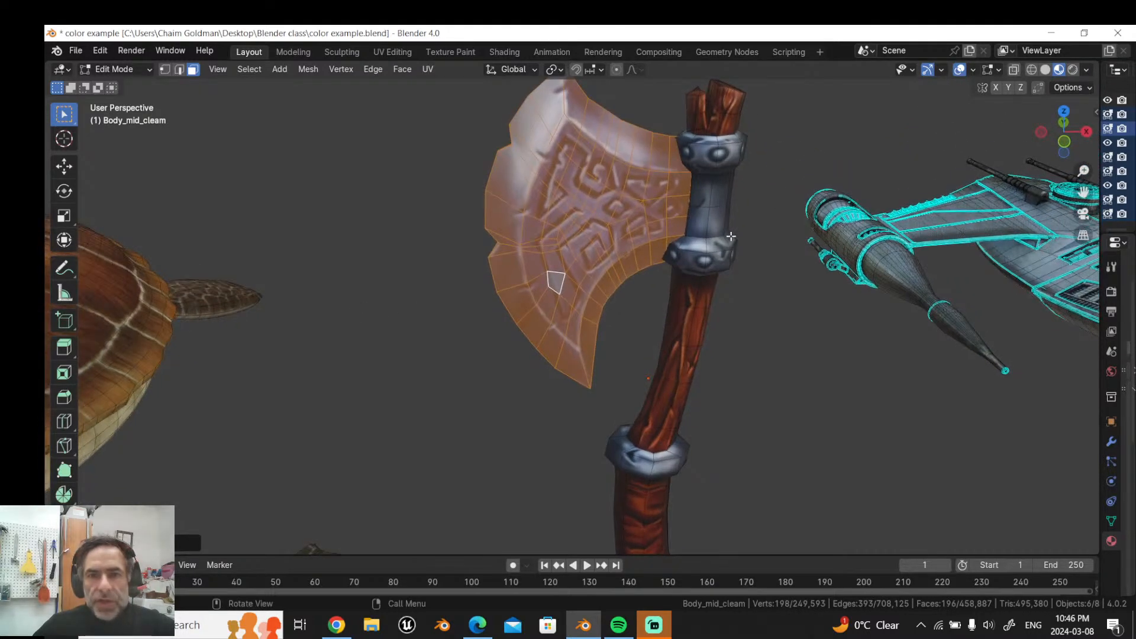
key("l")
scroll(713, 242, "down", 2)
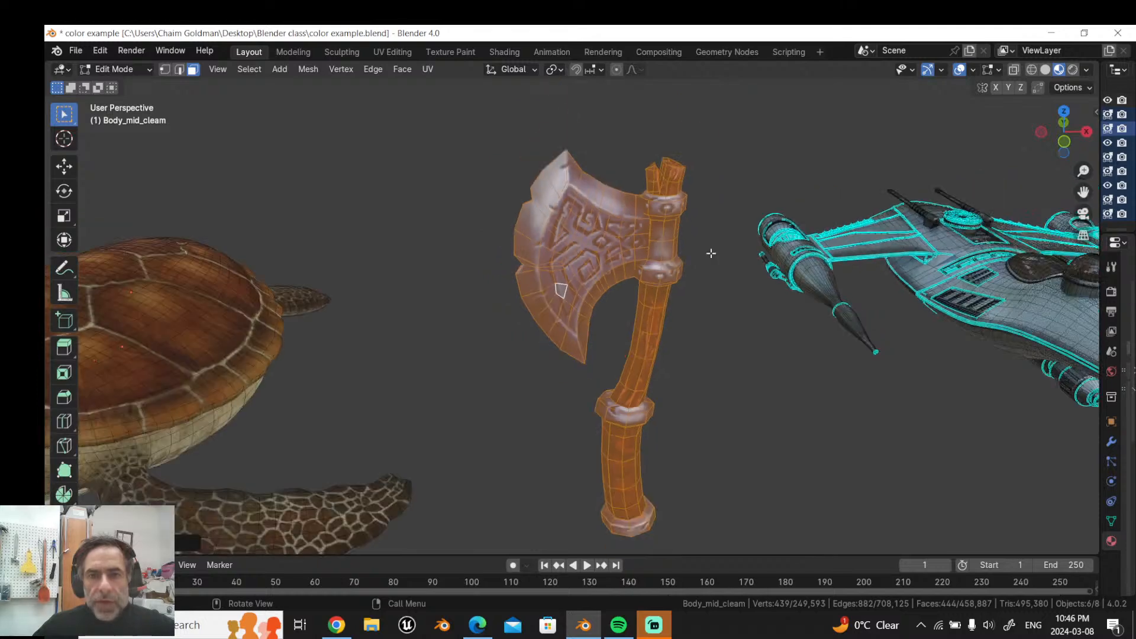
middle_click_drag(710, 251, 692, 218)
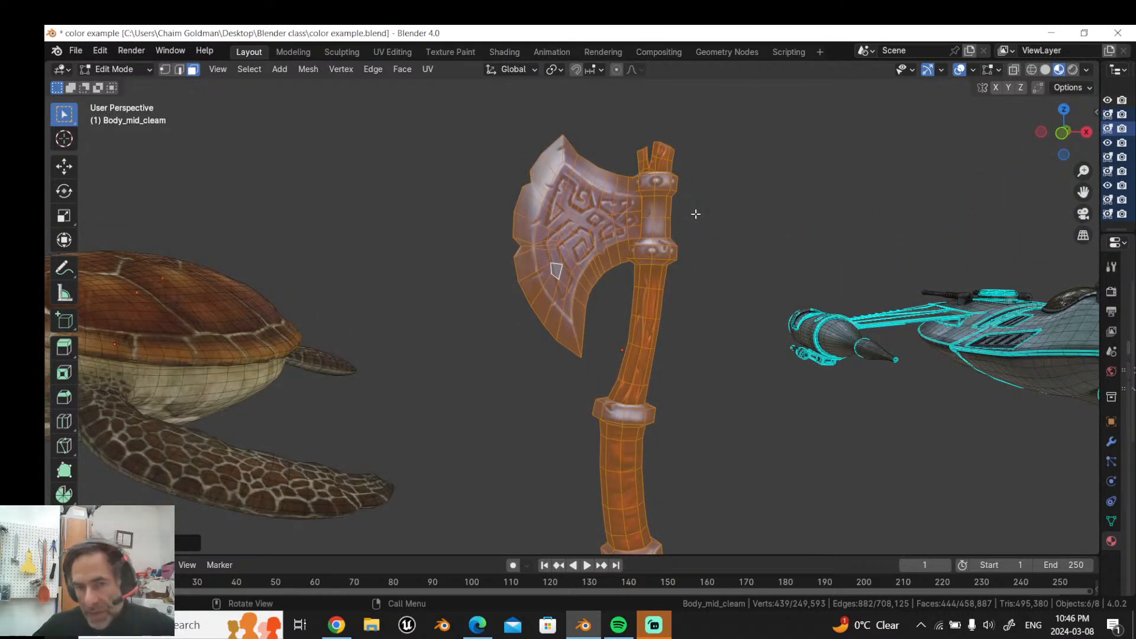
left_click(747, 200)
Step: Examine the spaceship's mesh beside the axe and return all the models to Object Mode
middle_click_drag(792, 238, 857, 247)
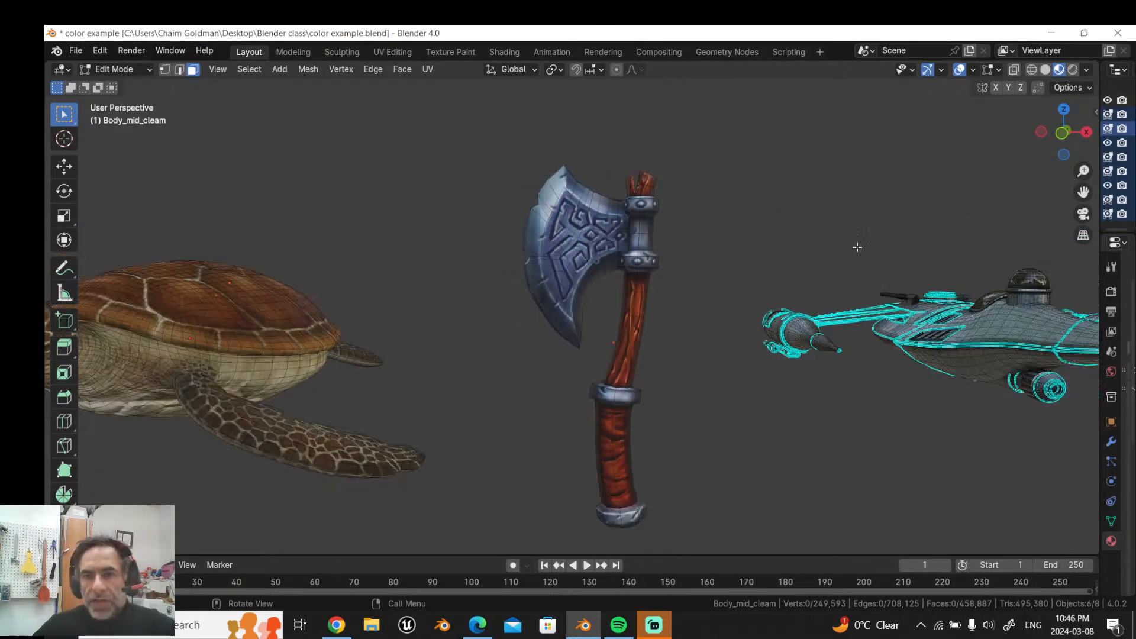
left_click_drag(1082, 193, 903, 140)
middle_click_drag(855, 237, 883, 297)
scroll(710, 242, "up", 2)
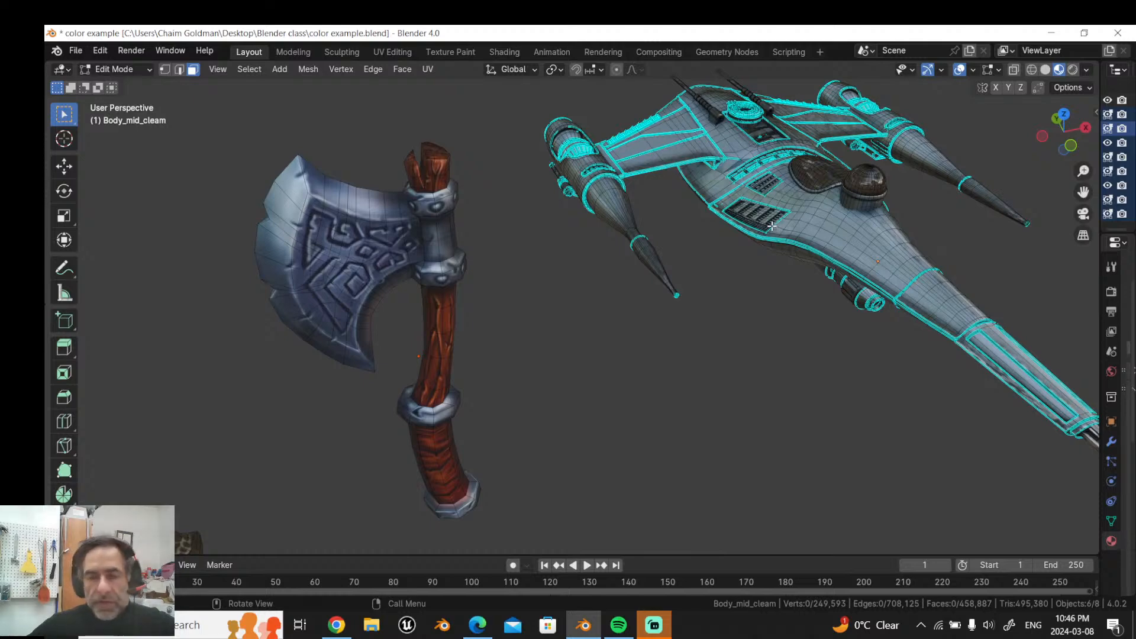
left_click(132, 72)
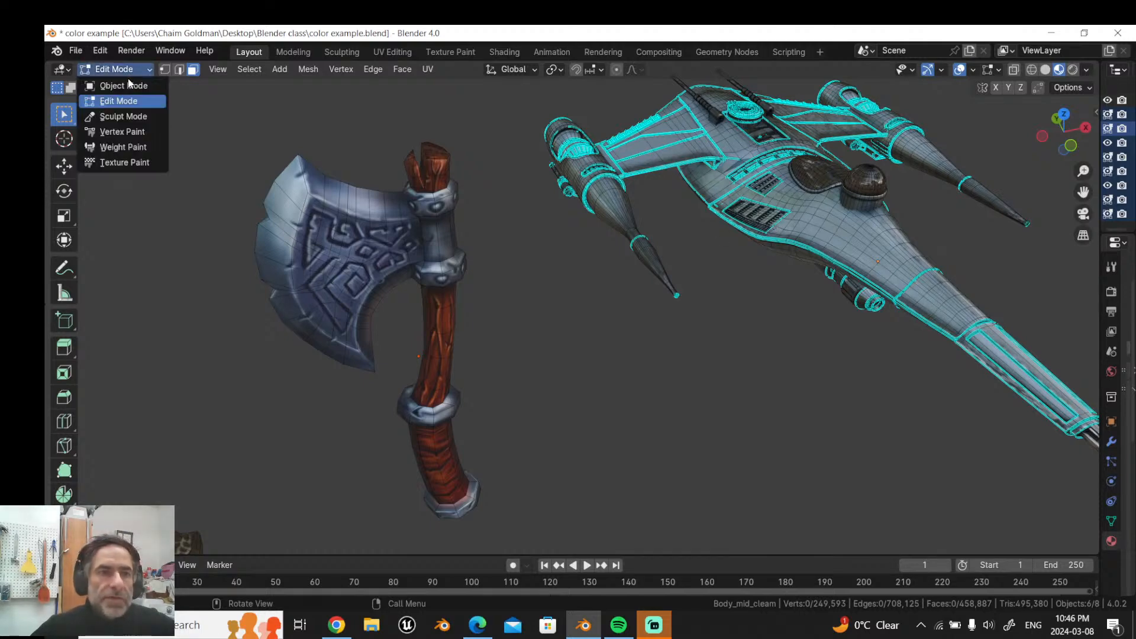
left_click(128, 87)
Step: Compare the four models side by side, select only the crab, and isolate it in local view
scroll(275, 365, "down", 3)
scroll(274, 365, "down", 2)
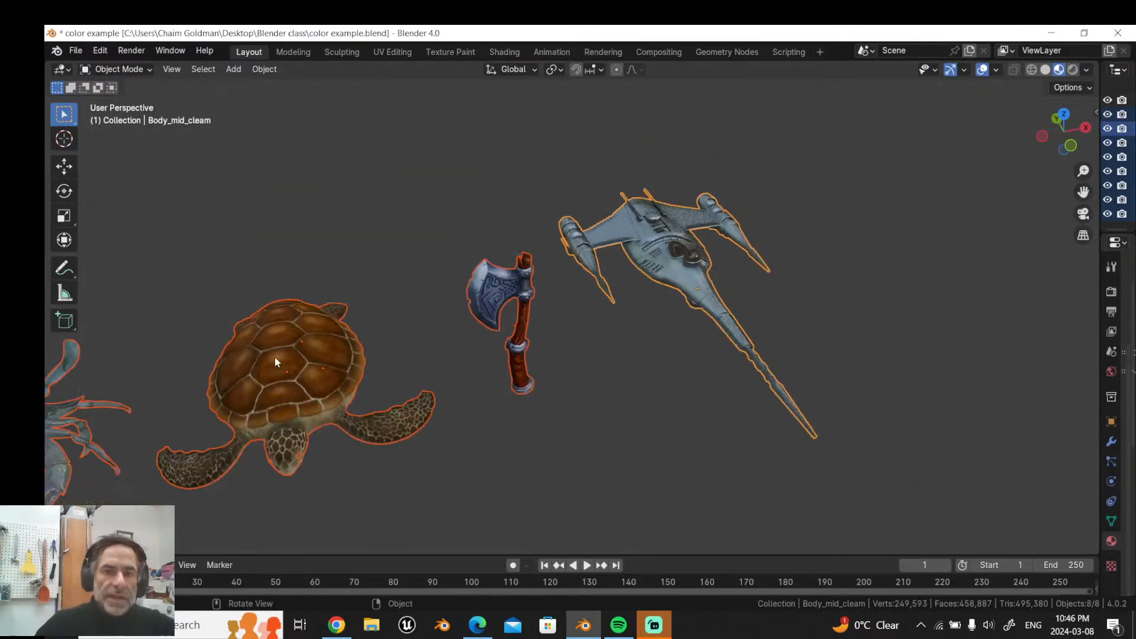
middle_click_drag(275, 357, 212, 311)
left_click_drag(1083, 192, 1135, 167)
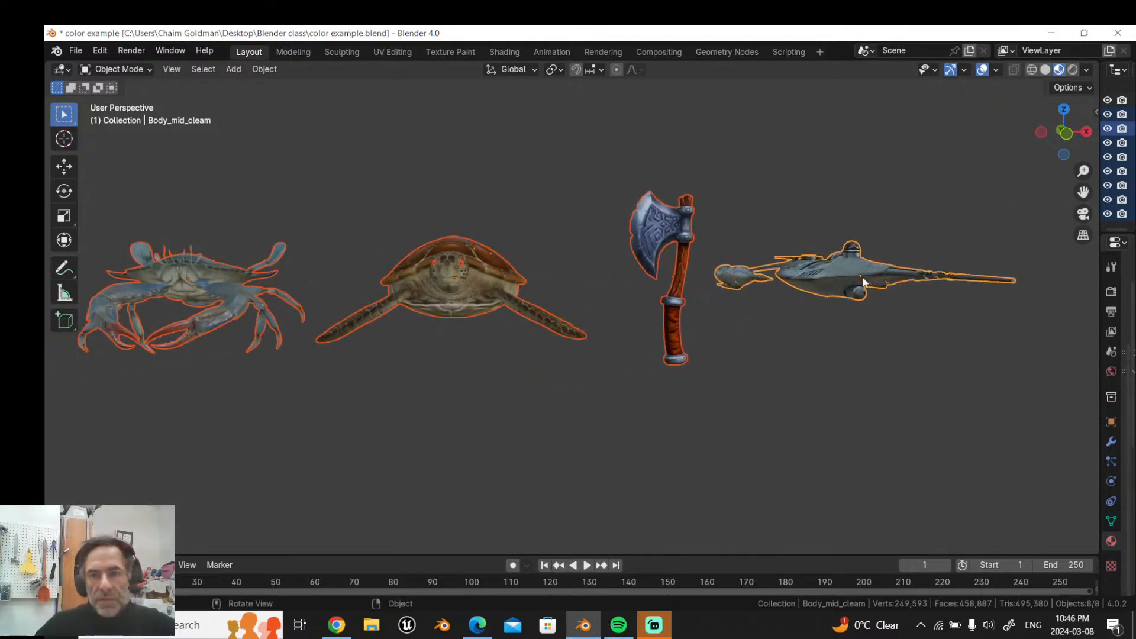
middle_click_drag(633, 244, 367, 223)
left_click(367, 223)
left_click_drag(1083, 192, 1135, 170)
left_click(432, 281)
scroll(432, 313, "up", 3)
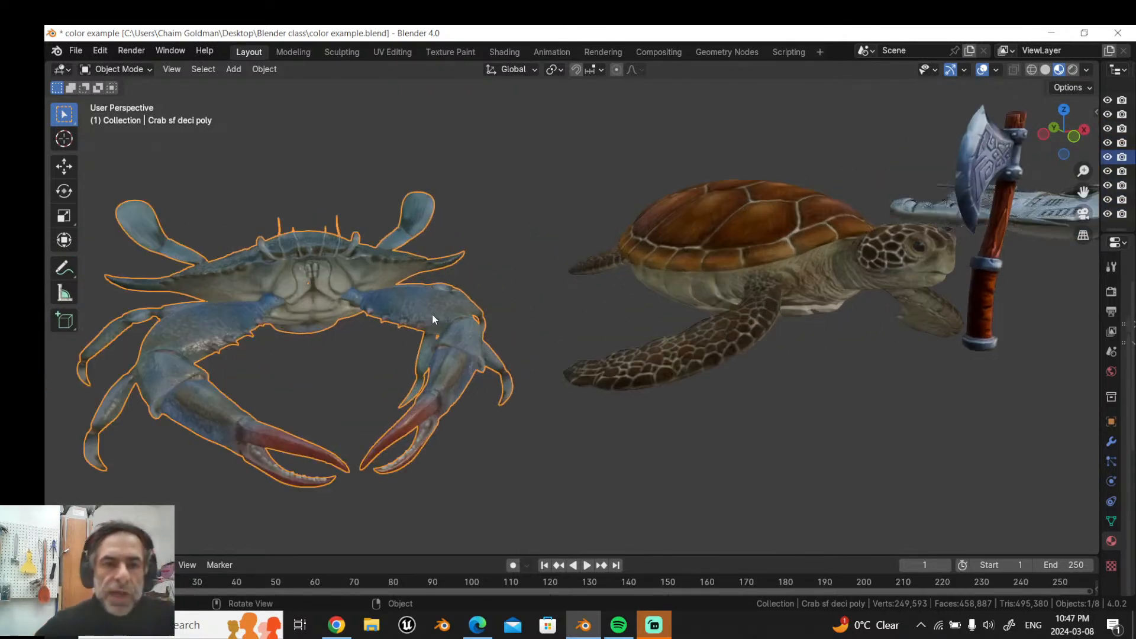
key("KP_Divide")
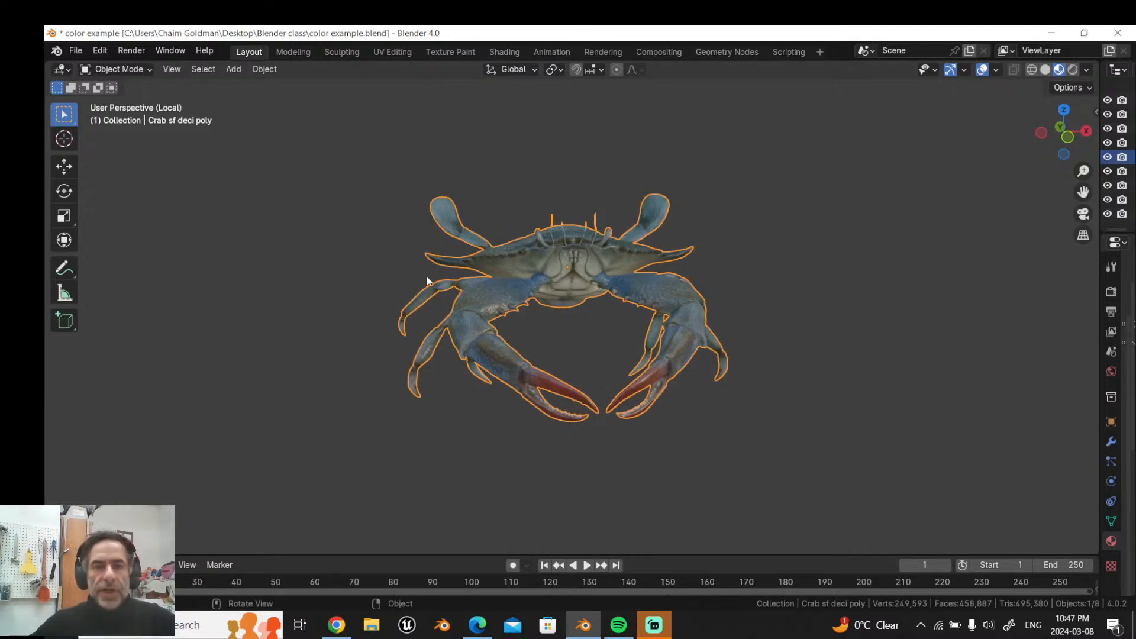
Step: Examine the isolated crab's coloring from the front and put the crab into Edit Mode
scroll(576, 242, "up", 2)
middle_click_drag(576, 242, 538, 243)
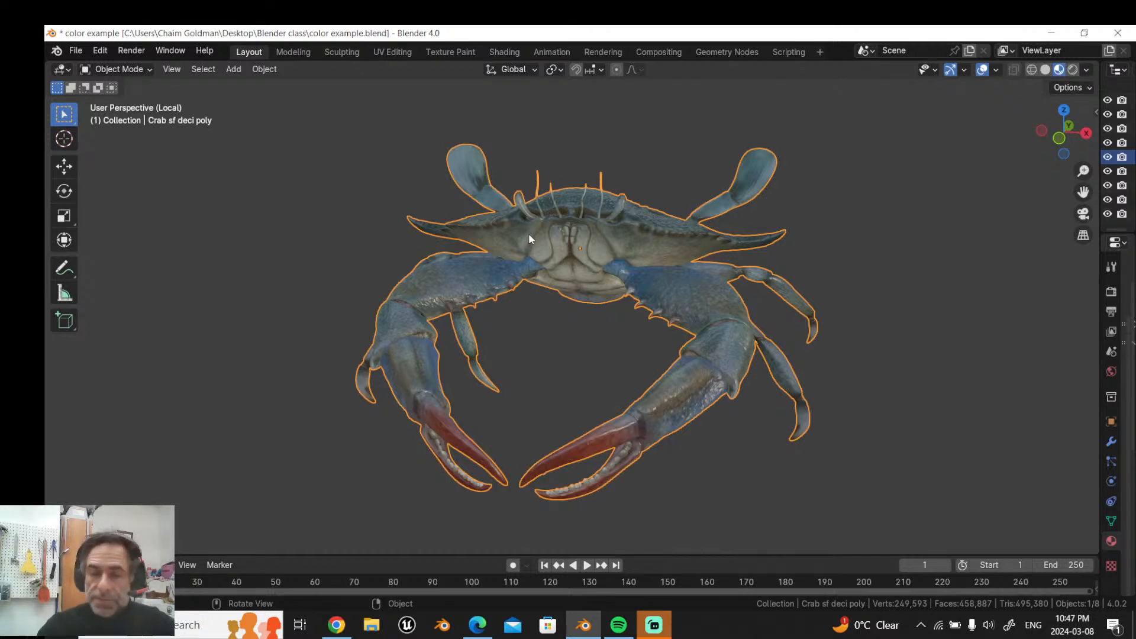
middle_click_drag(528, 233, 560, 251)
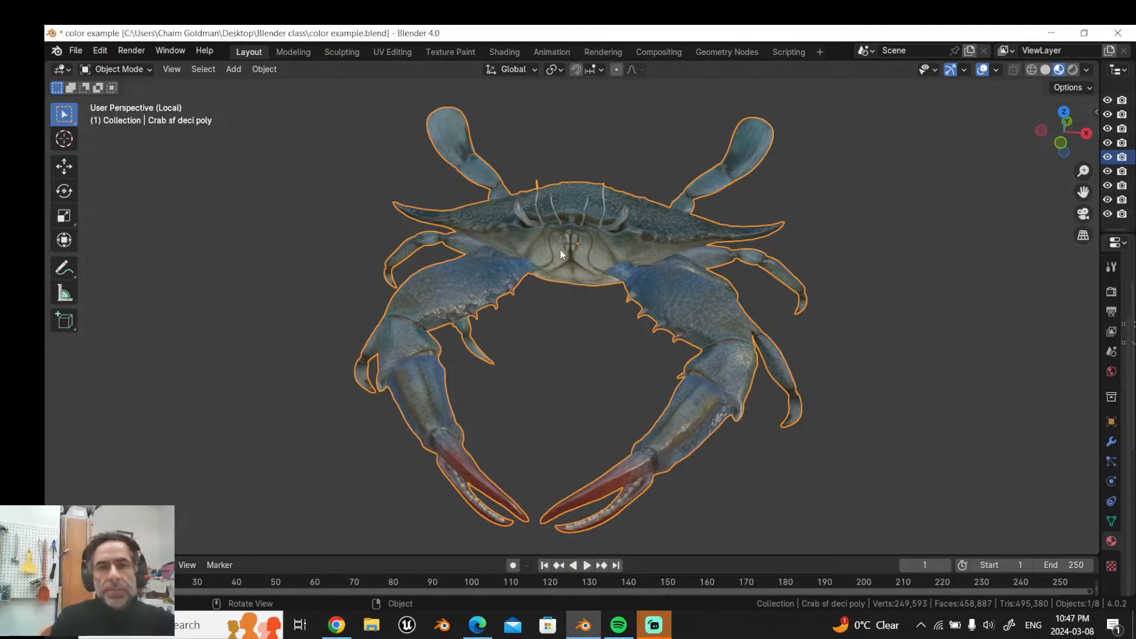
scroll(559, 250, "up", 2)
scroll(444, 207, "down", 2)
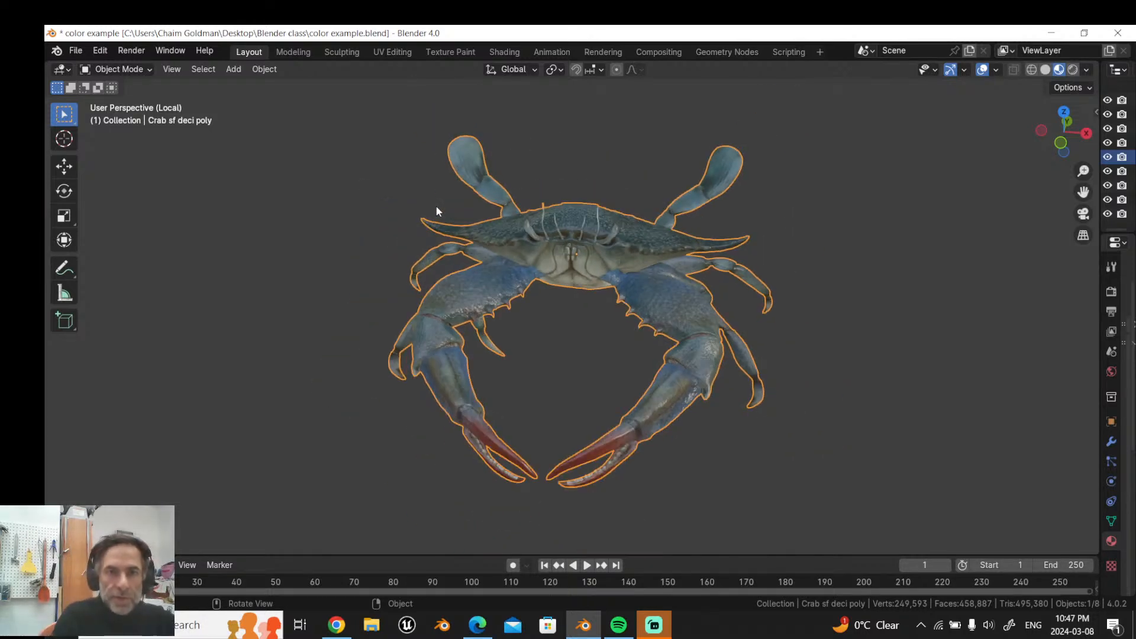
middle_click_drag(437, 211, 455, 217)
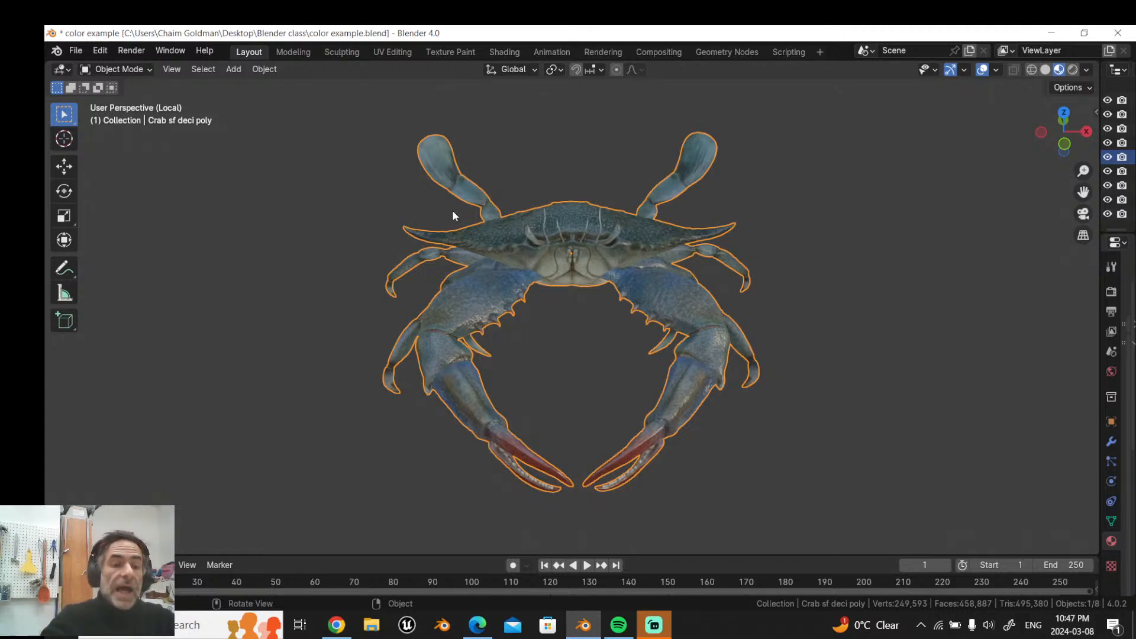
key("Tab")
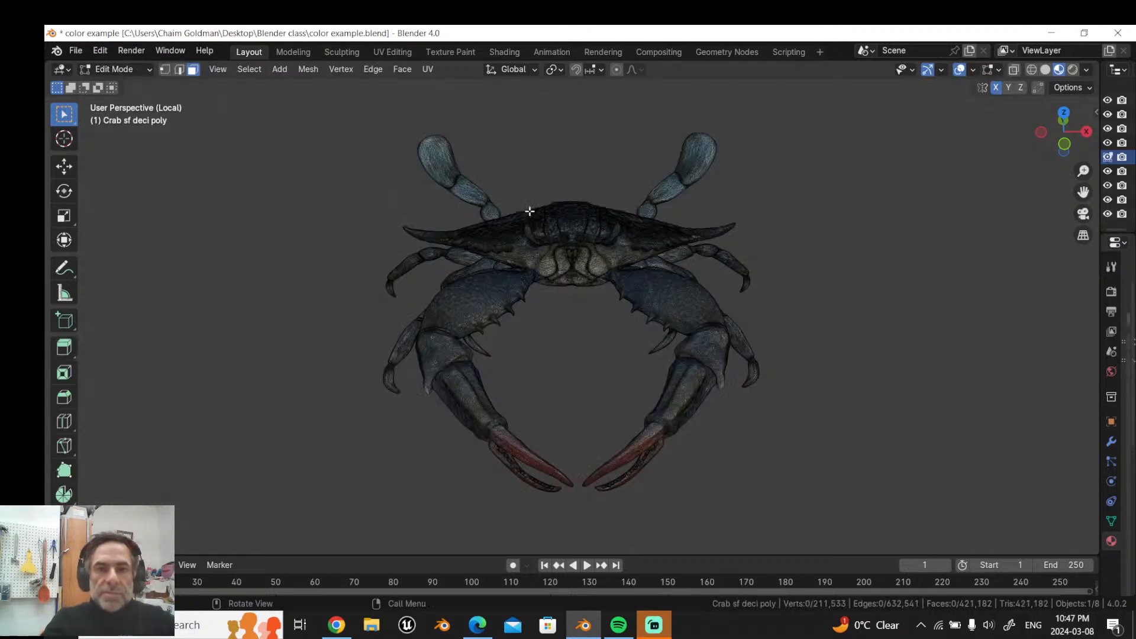
Step: Examine the density of the crab's mesh around its shell, claw arms and legs from several angles
middle_click_drag(529, 213, 434, 224)
scroll(586, 224, "up", 2)
middle_click_drag(588, 223, 553, 208)
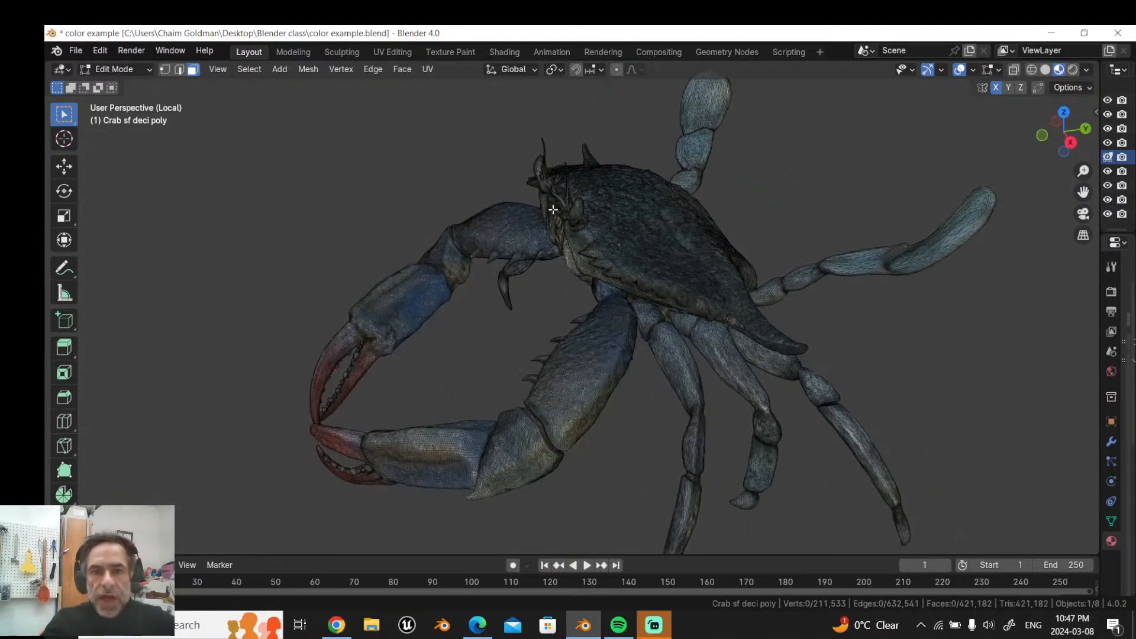
scroll(568, 222, "up", 4)
middle_click_drag(605, 264, 651, 335)
scroll(751, 243, "up", 2)
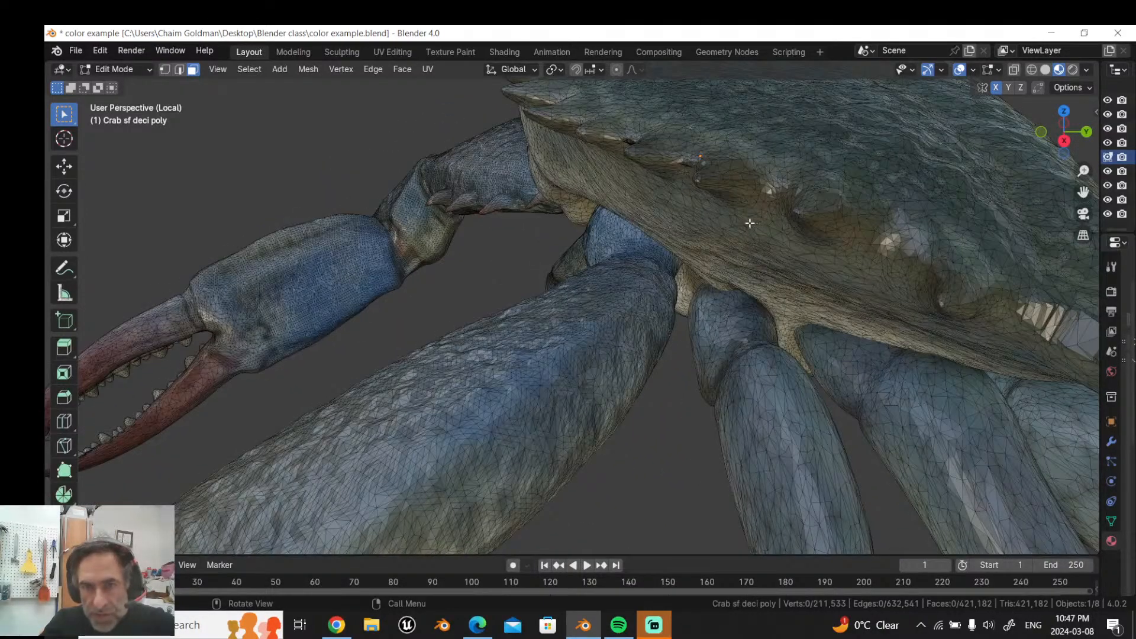
scroll(550, 271, "down", 5)
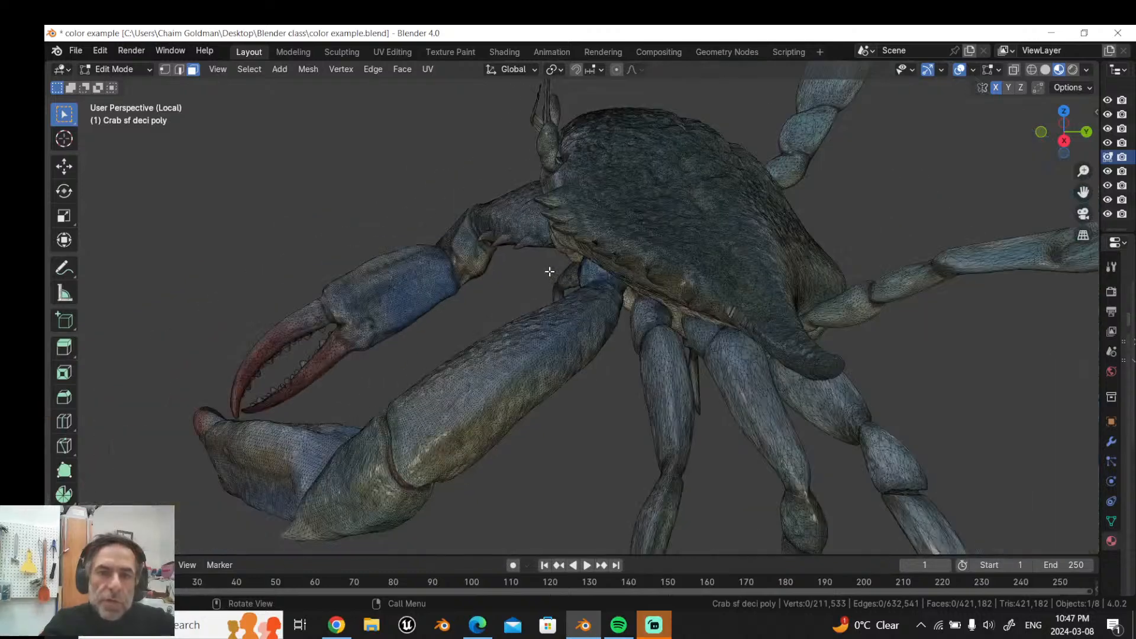
middle_click_drag(545, 266, 633, 274)
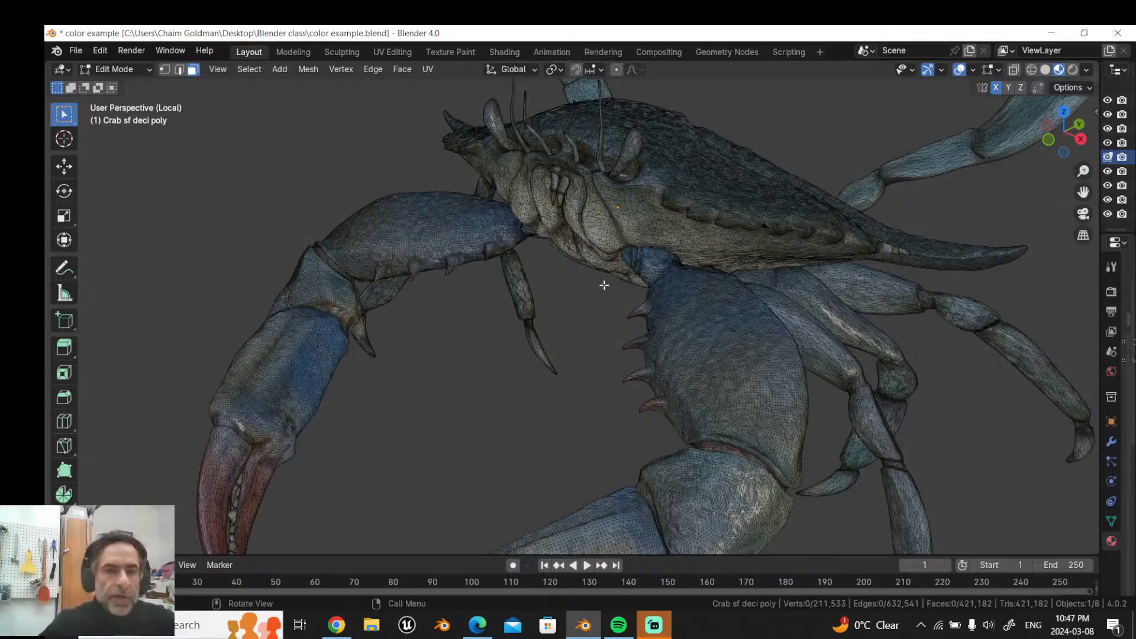
scroll(604, 285, "down", 4)
middle_click_drag(590, 268, 645, 265)
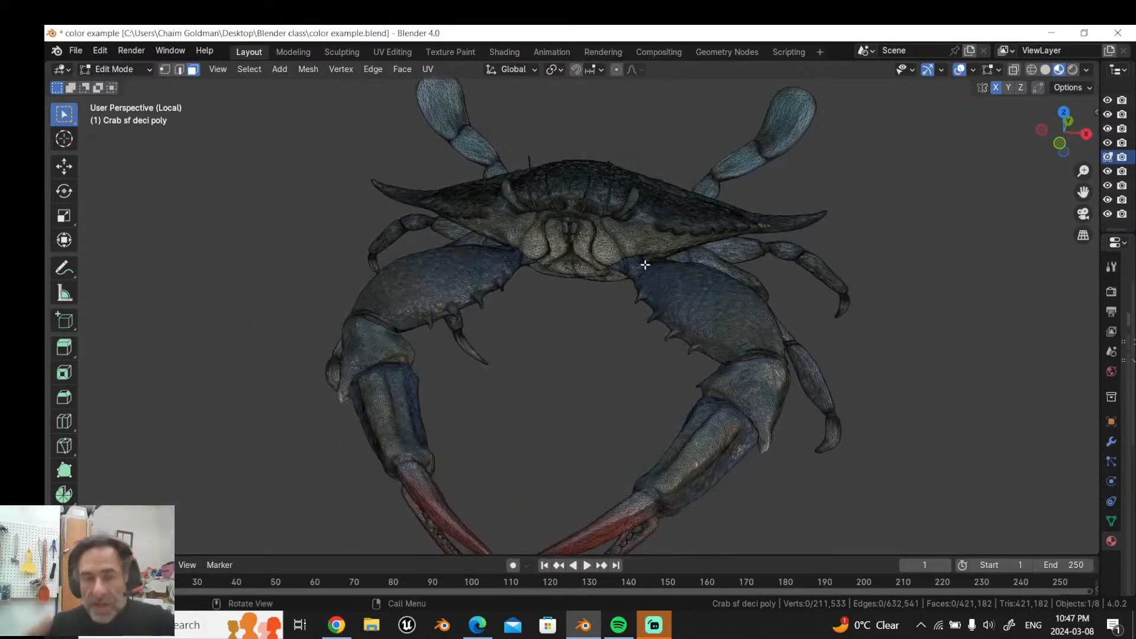
scroll(560, 263, "down", 5)
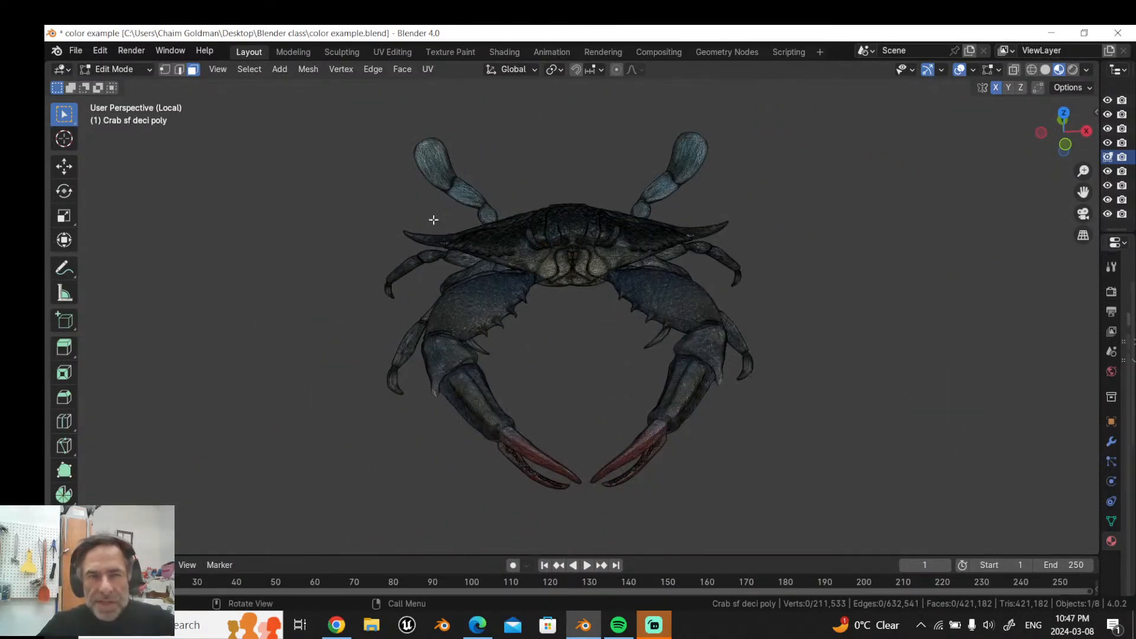
middle_click_drag(413, 215, 418, 203)
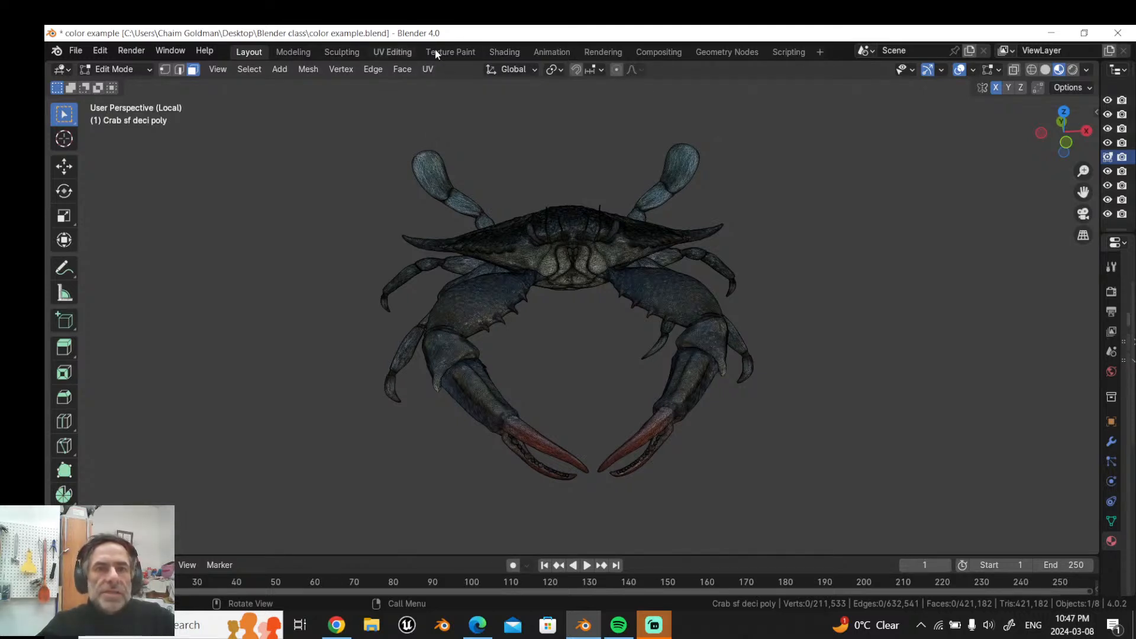
Step: Switch the crab to Vertex Paint mode and make its "test" color attribute active
left_click(122, 70)
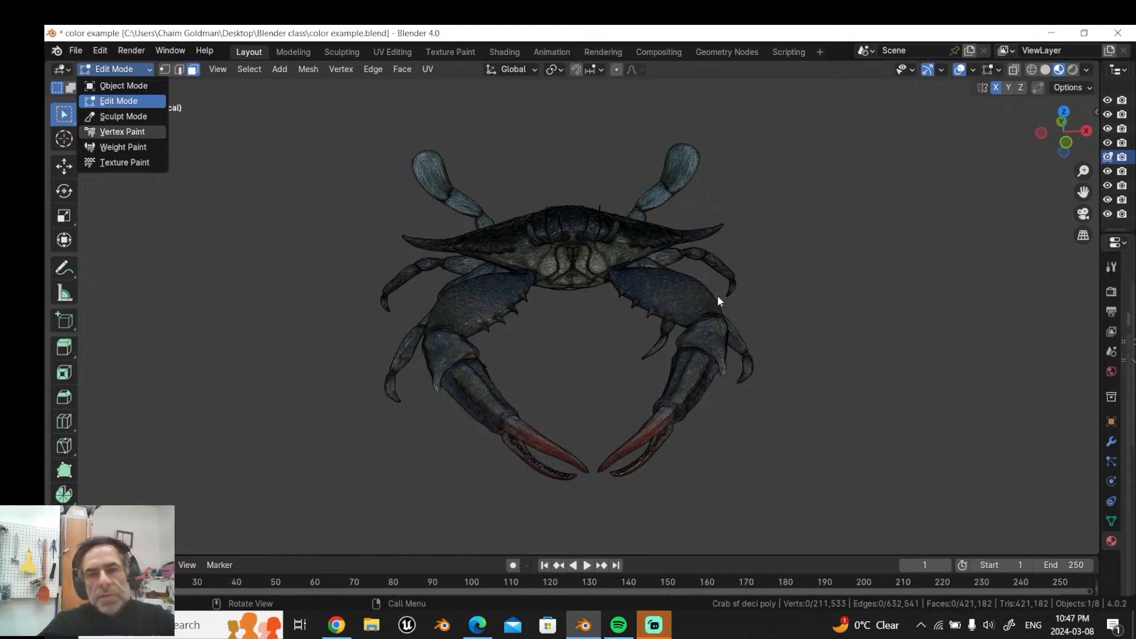
left_click_drag(1097, 268, 842, 260)
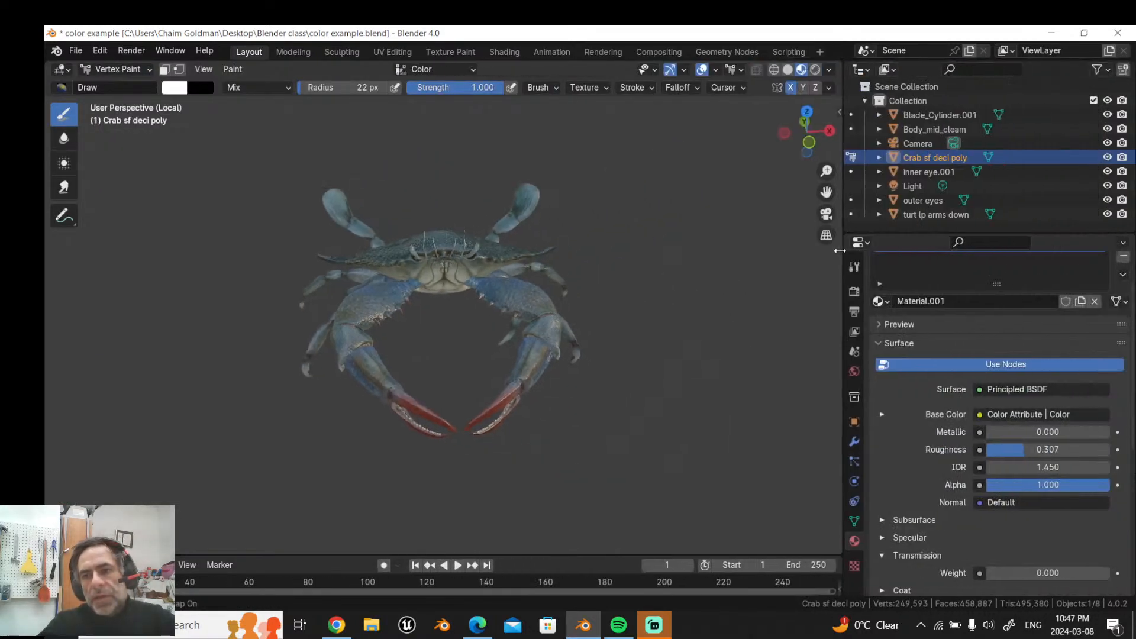
left_click(852, 521)
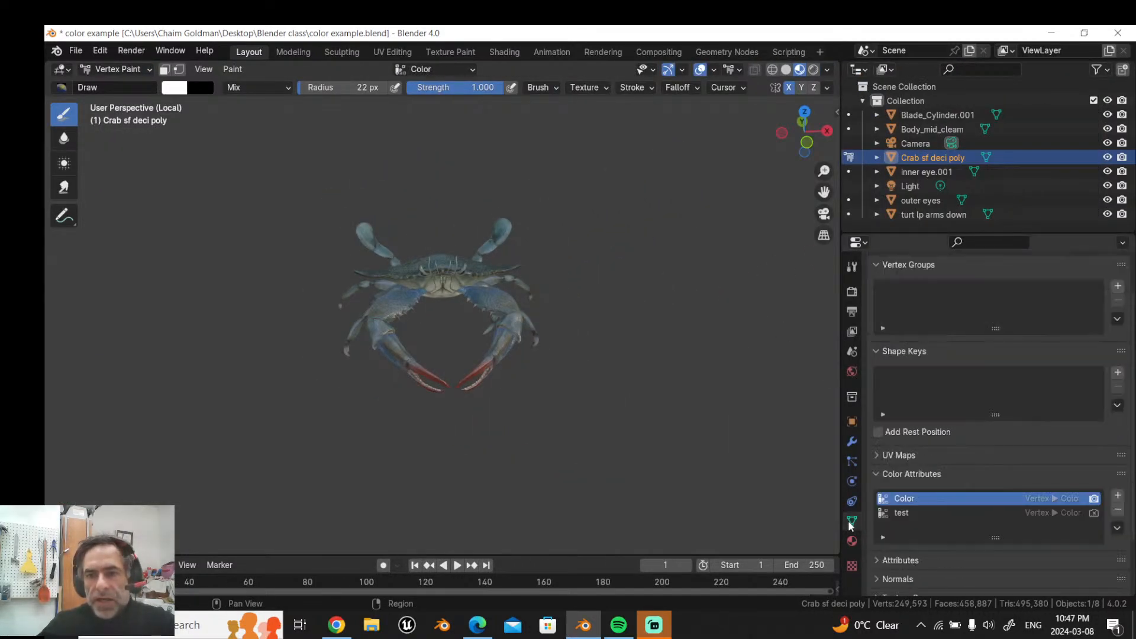
scroll(902, 503, "down", 2)
left_click(904, 456)
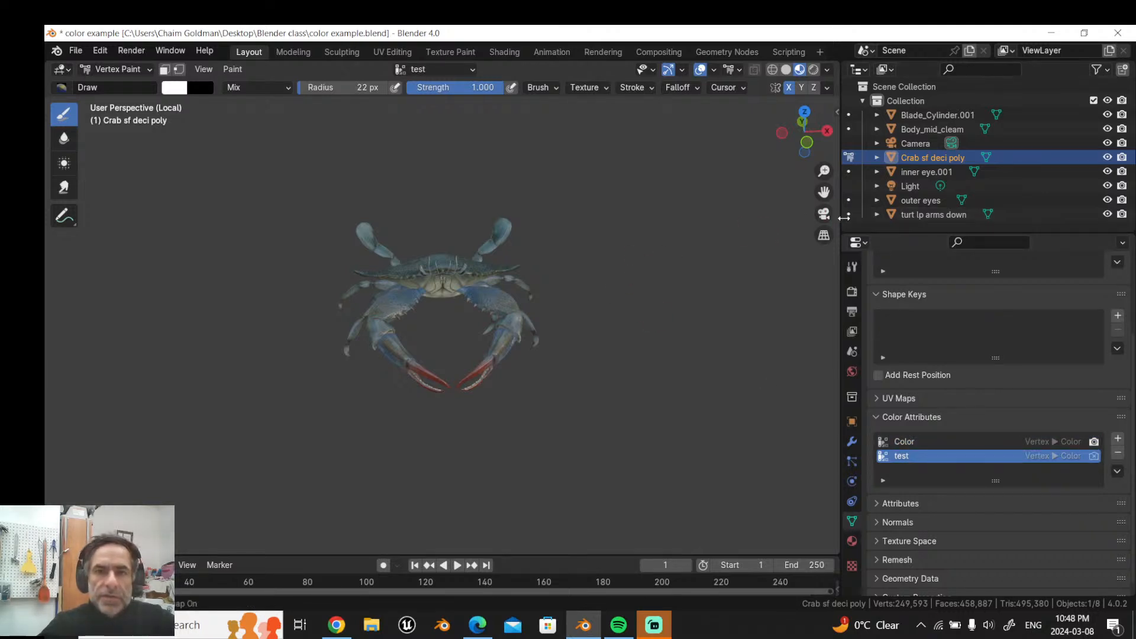
Step: Switch the crab to Sculpt Mode and locate the Paint brush among the sculpting tools
left_click_drag(842, 225, 1028, 225)
left_click(147, 70)
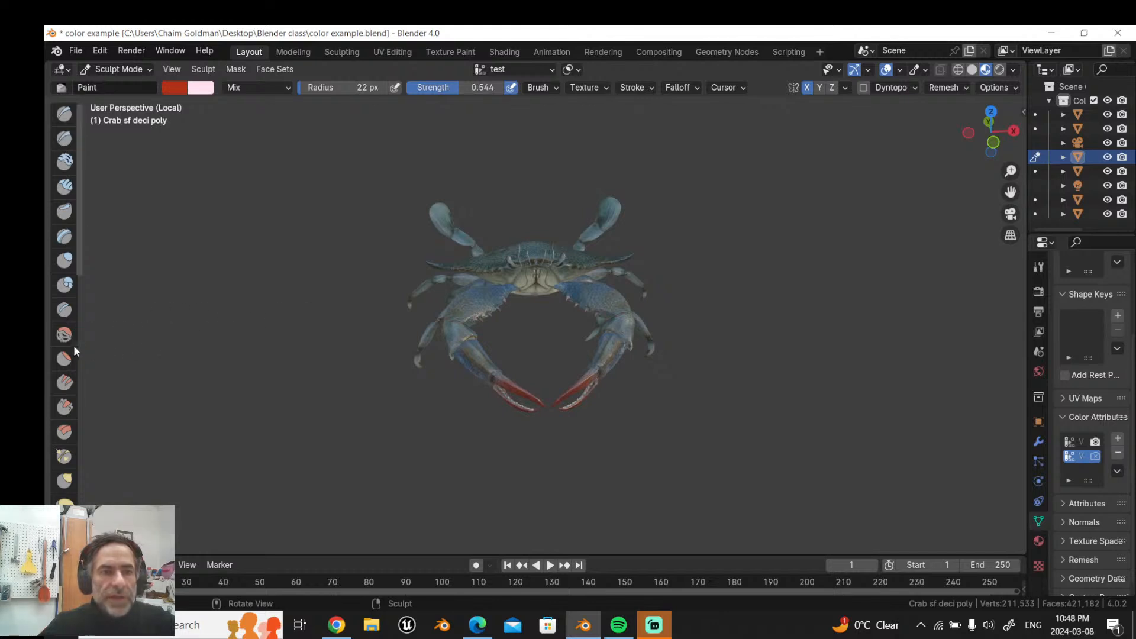
scroll(61, 351, "down", 5)
scroll(61, 353, "down", 6)
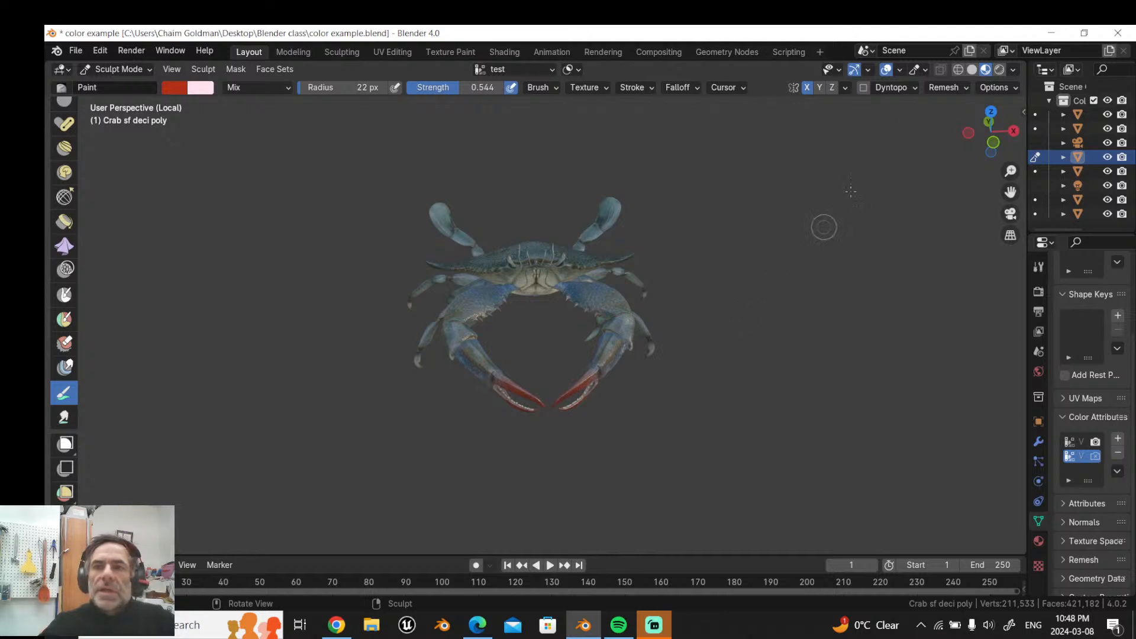
Step: Set the viewport to Solid shading to display the crab's "test" color attribute, with more room for the object's properties
left_click(972, 70)
scroll(470, 336, "up", 4)
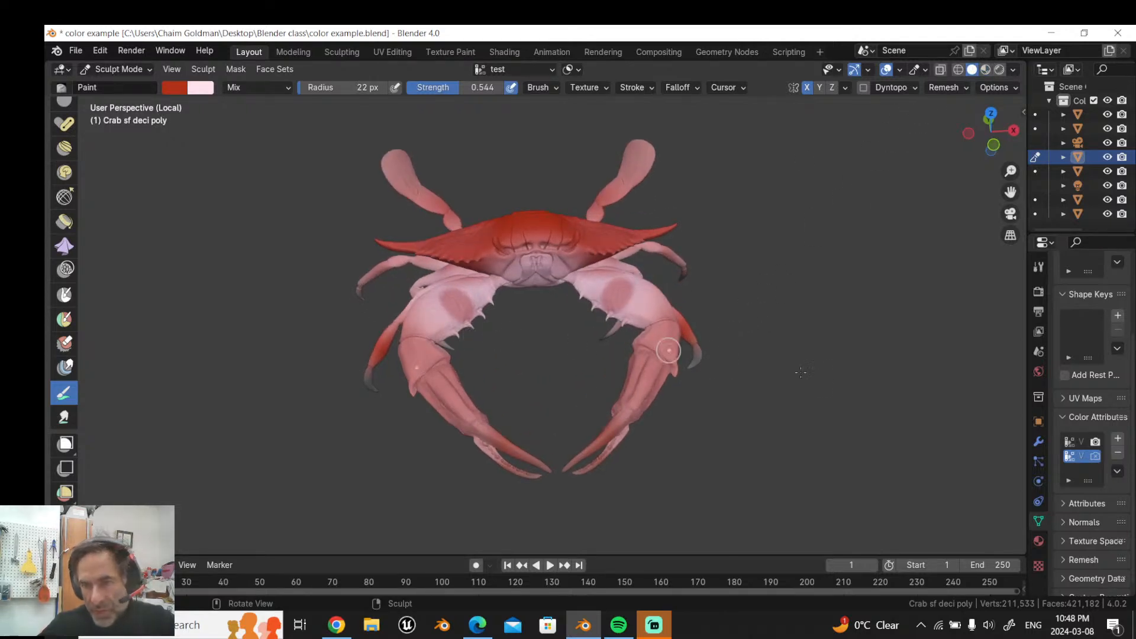
left_click_drag(1028, 374, 982, 375)
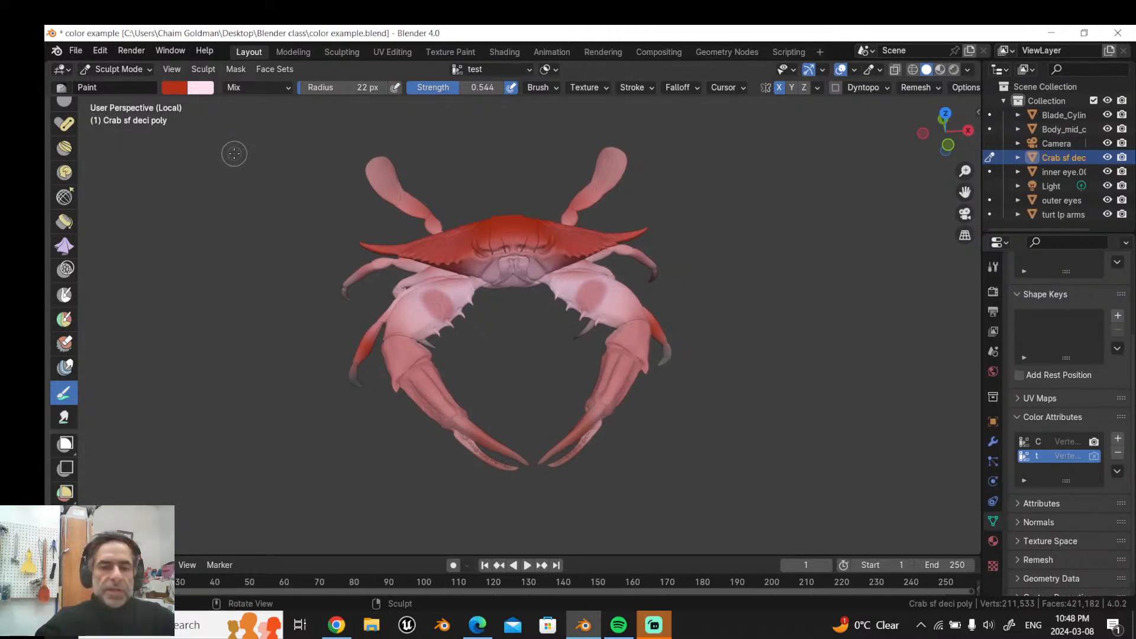
Step: Set the Paint brush radius to 126 px and paint the crab's shell, claws and legs with the light pink secondary color
key("f")
left_click(283, 218)
mouse_move(408, 260)
left_mouse_down("ctrl")
mouse_move(435, 313)
mouse_move(408, 248)
mouse_move(578, 429)
mouse_move(465, 421)
left_mouse_up("ctrl")
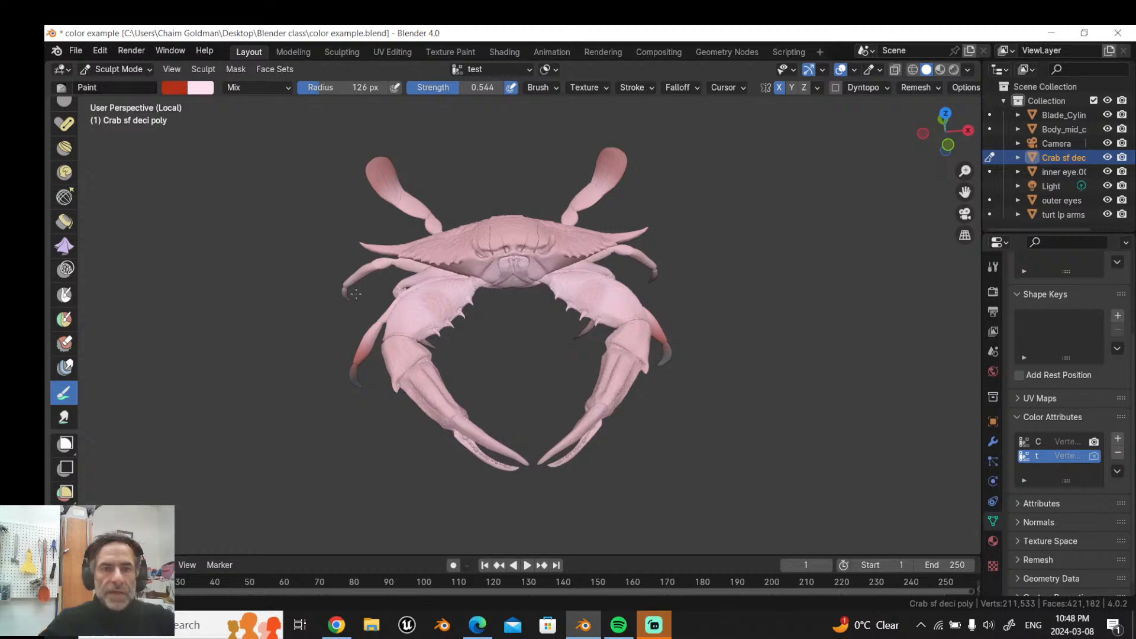
Step: Paint the tip of the crab's outer walking leg with the light pink secondary color
mouse_move(355, 294)
left_mouse_down("ctrl")
mouse_move(383, 188)
mouse_move(346, 313)
left_mouse_up("ctrl")
scroll(346, 313, "up", 2)
middle_click_drag(331, 309, 361, 319)
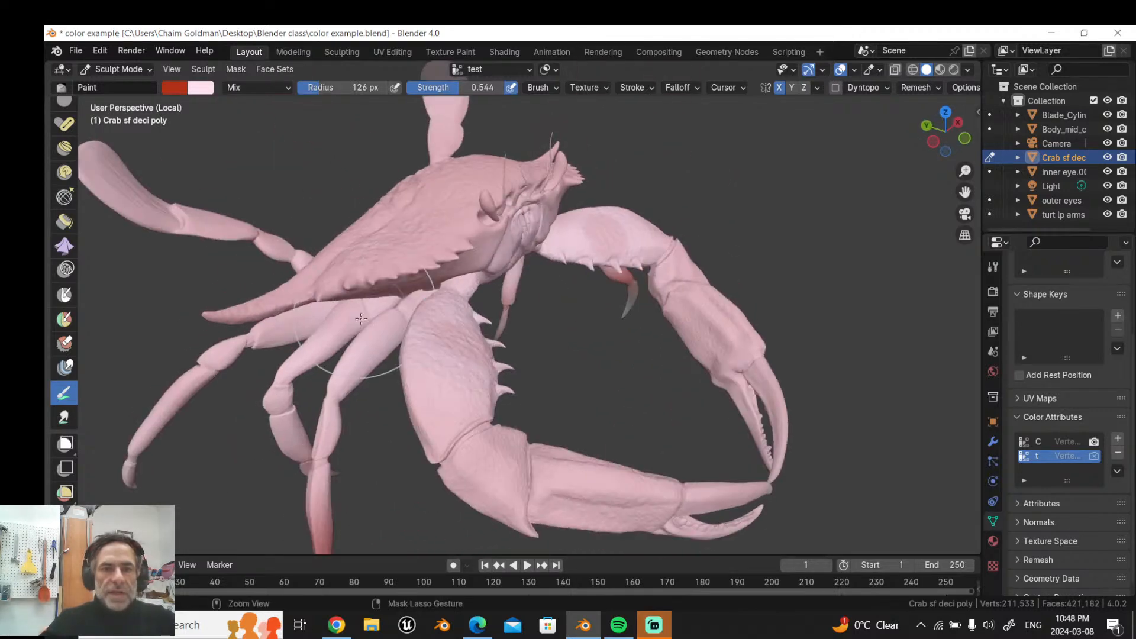
scroll(418, 408, "up", 2)
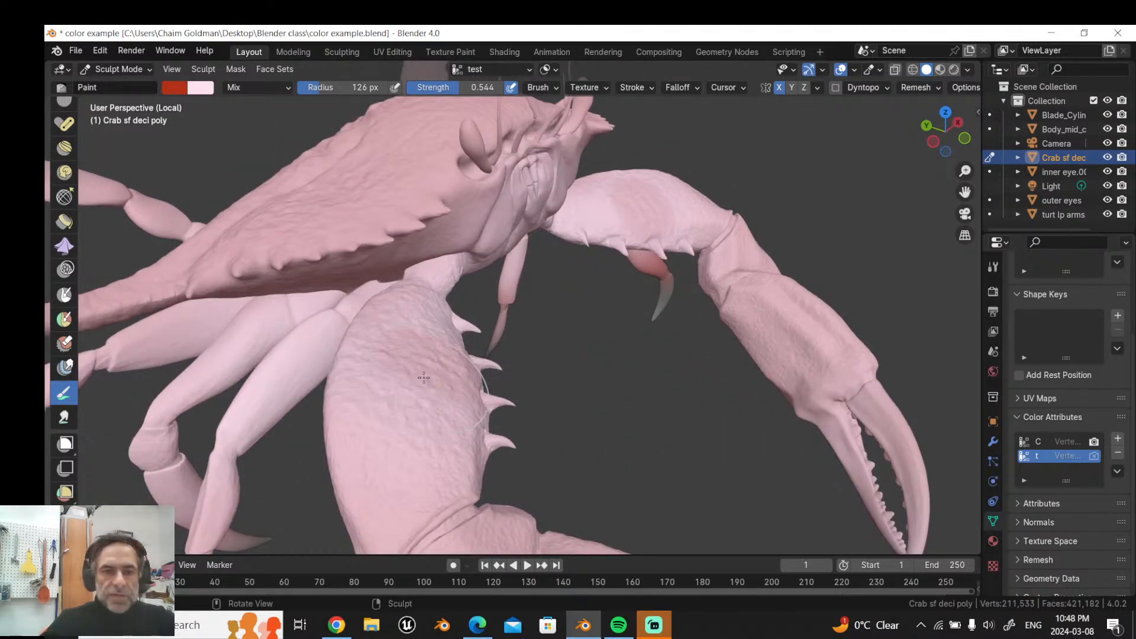
Step: Reduce the Paint brush radius to 11 px for fine detail on the crab's upper claw segment
key("f")
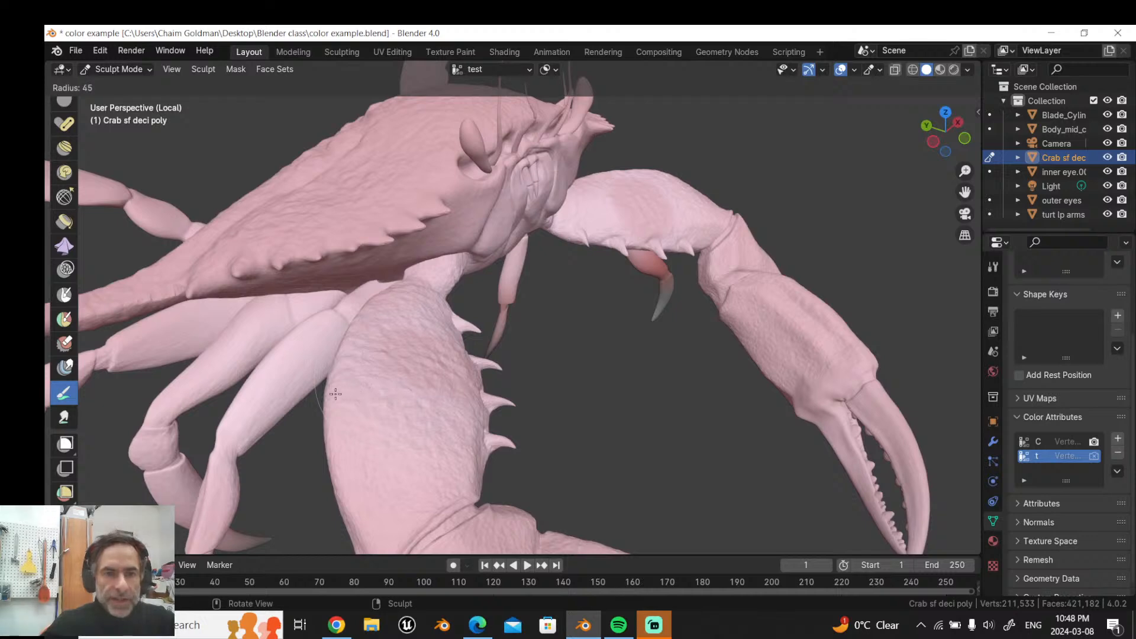
left_click(319, 396)
key("f")
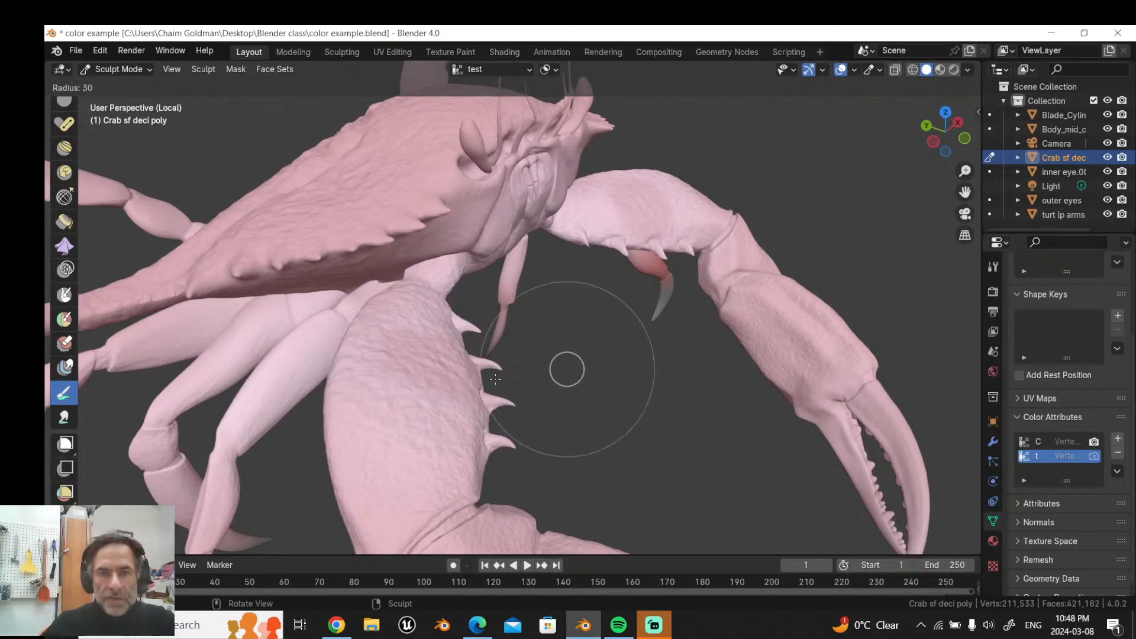
left_click(495, 379)
scroll(495, 376, "up", 3)
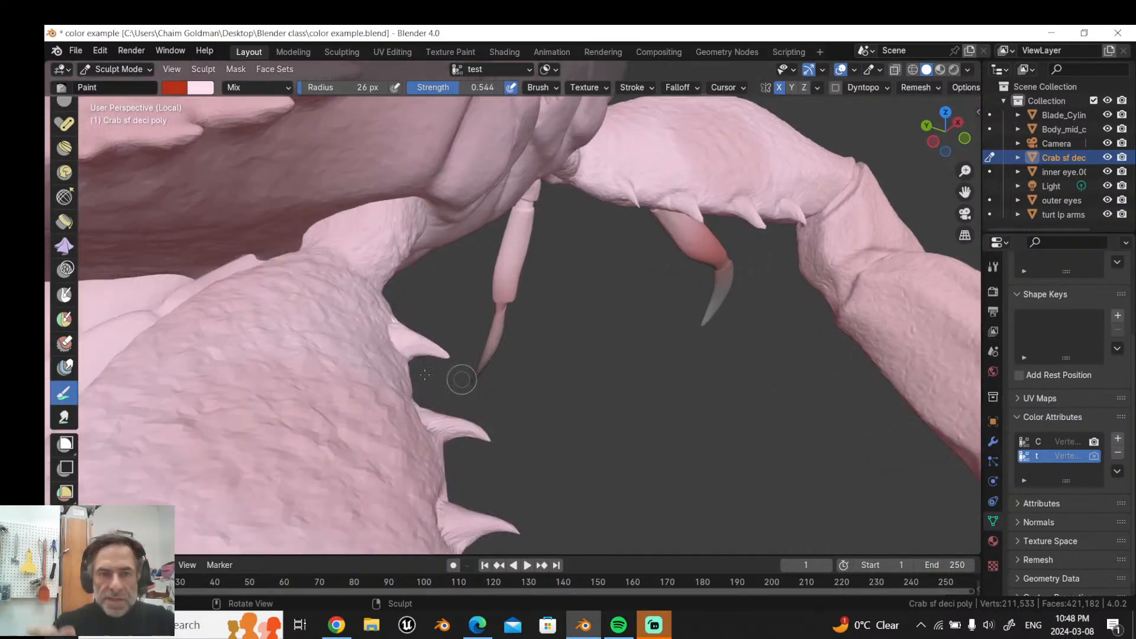
key("f")
left_click(300, 358)
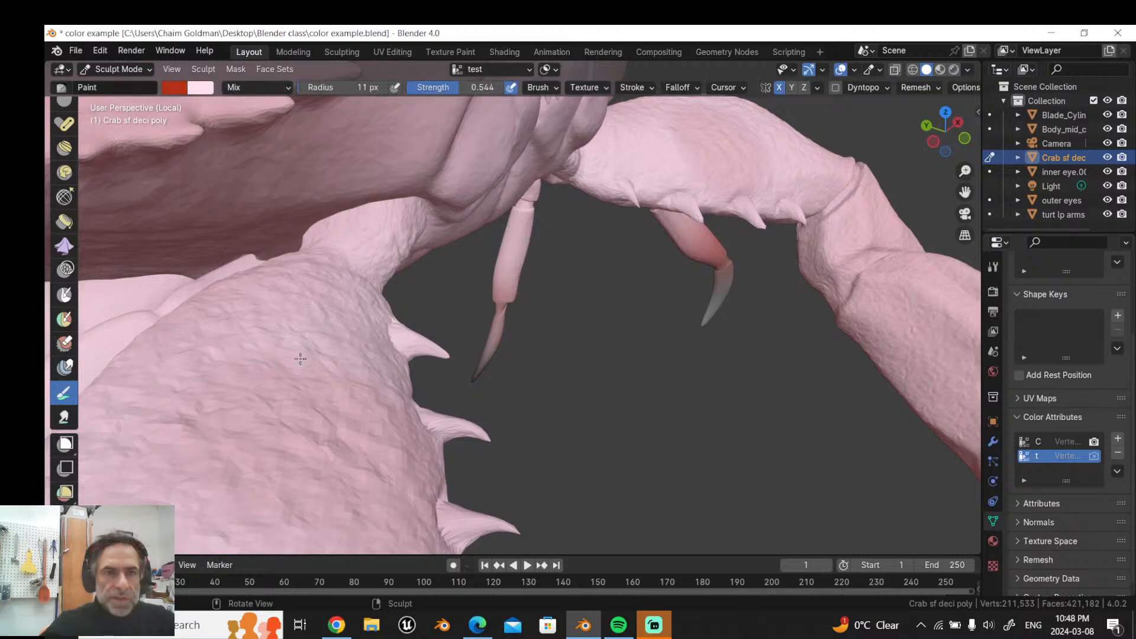
Step: Set the Paint brush strength to 1.000 and paint small red test strokes on the upper claw segment
mouse_move(300, 358)
left_mouse_down()
mouse_move(303, 343)
mouse_move(295, 364)
left_mouse_up()
left_click_drag(438, 89, 506, 92)
mouse_move(279, 331)
left_mouse_down()
mouse_move(260, 355)
mouse_move(277, 366)
left_mouse_up()
scroll(302, 342, "up", 1)
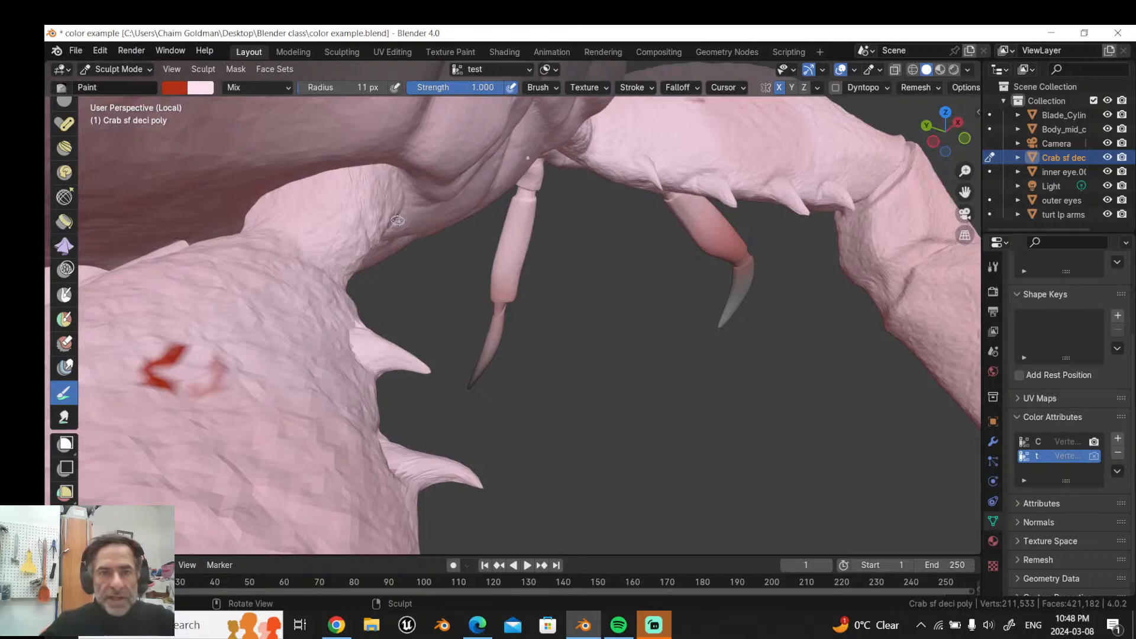
Step: Reduce the Paint brush radius to 6 px and paint clusters of short red strokes on the upper claw segment
key("f")
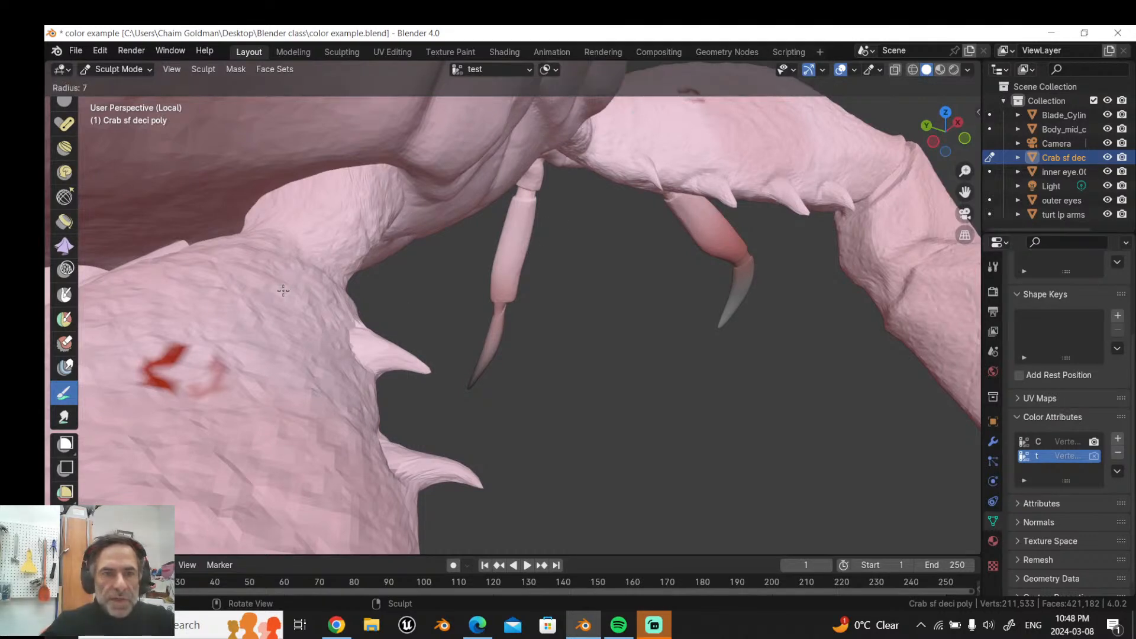
left_click(283, 291)
mouse_move(265, 307)
left_mouse_down()
mouse_move(267, 348)
mouse_move(254, 353)
mouse_move(270, 367)
left_mouse_up()
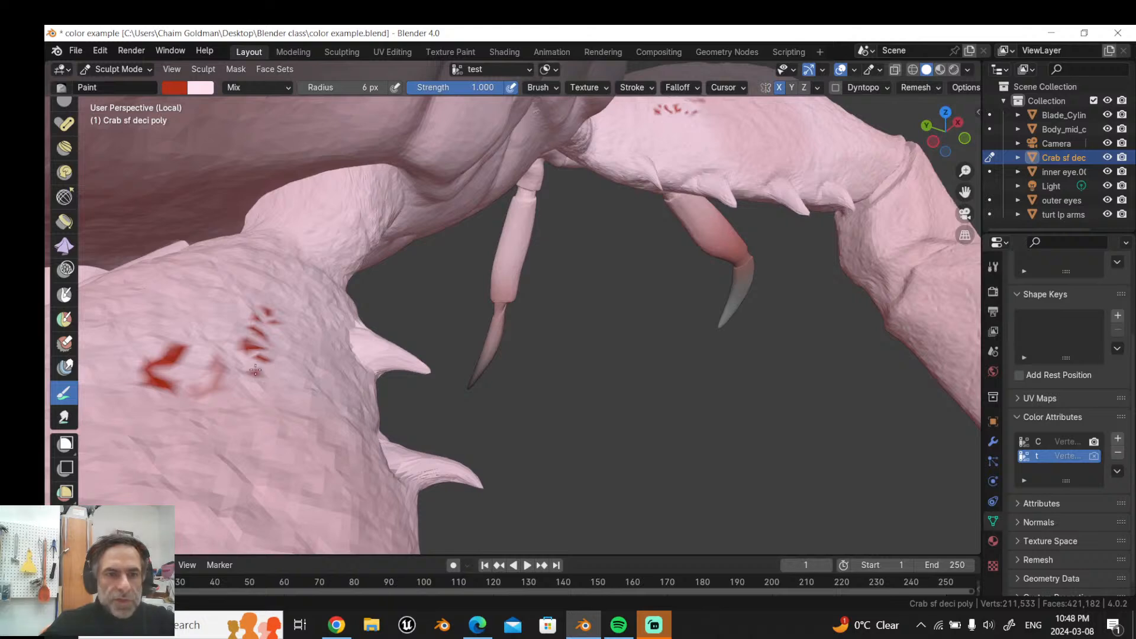
middle_click_drag(272, 384, 261, 374)
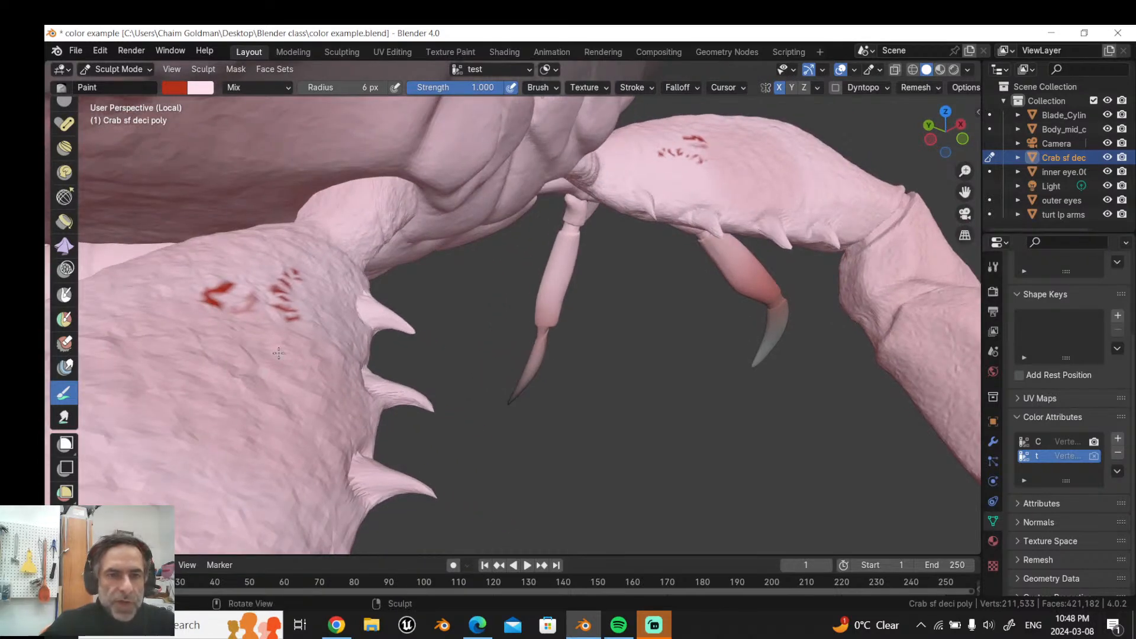
mouse_move(286, 355)
left_mouse_down()
mouse_move(272, 353)
mouse_move(273, 364)
left_mouse_up()
left_click_drag(270, 358, 246, 365)
mouse_move(257, 376)
left_mouse_down()
mouse_move(207, 381)
mouse_move(222, 346)
mouse_move(213, 331)
mouse_move(191, 341)
left_mouse_up()
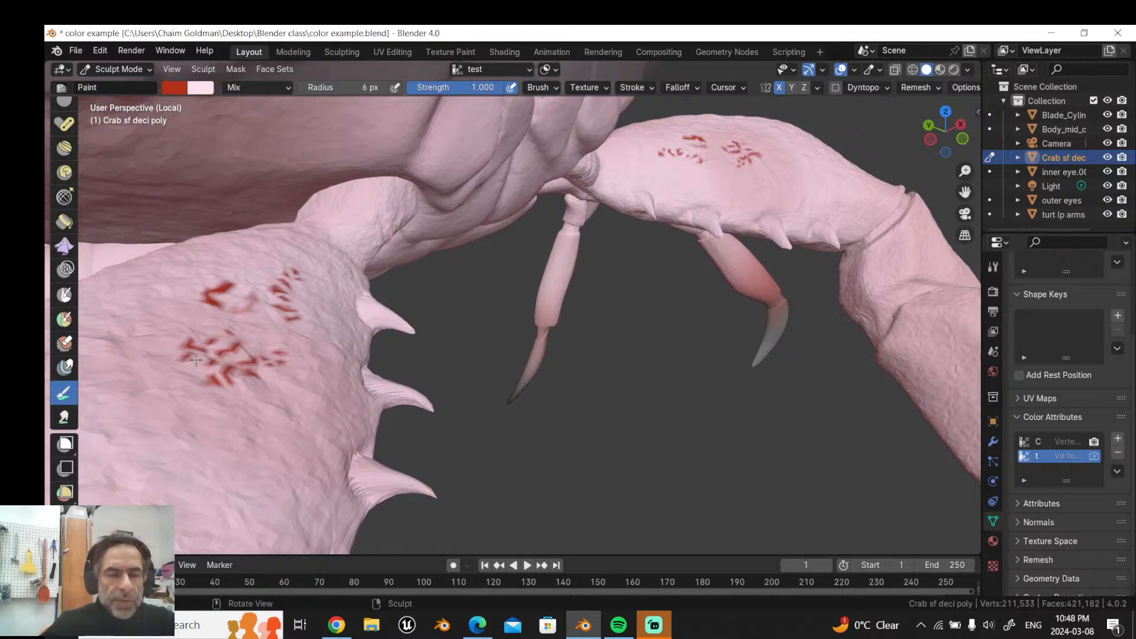
Step: Undo all the red test strokes on the crab's claws
middle_click_drag(189, 345, 233, 318)
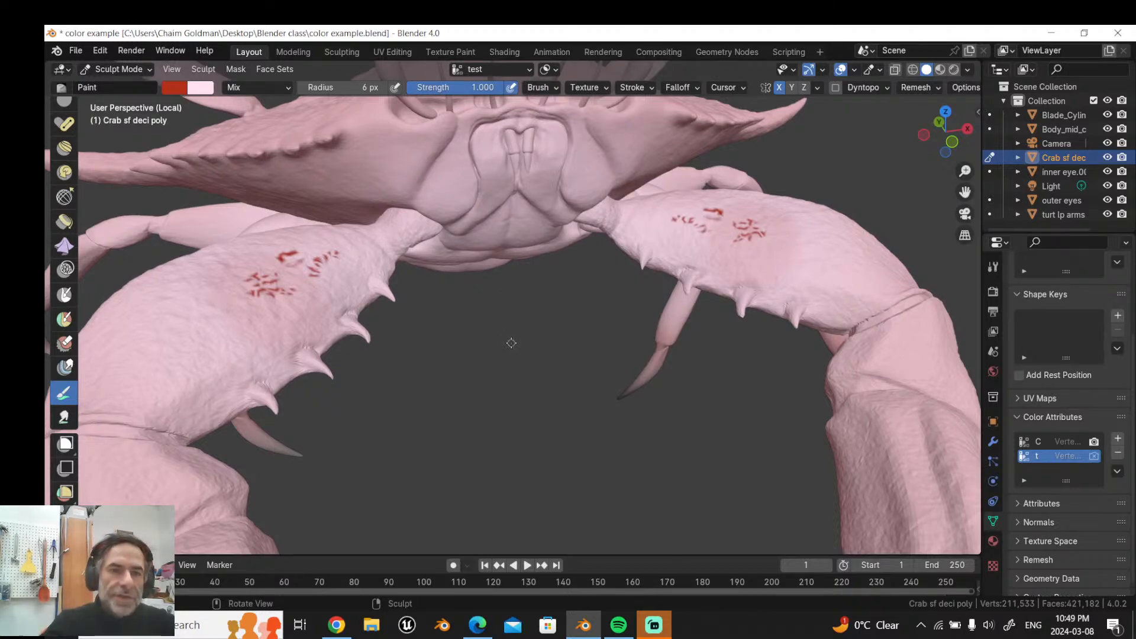
key("ctrl+z")
key("ctrl+z")
key("ctrl+z")
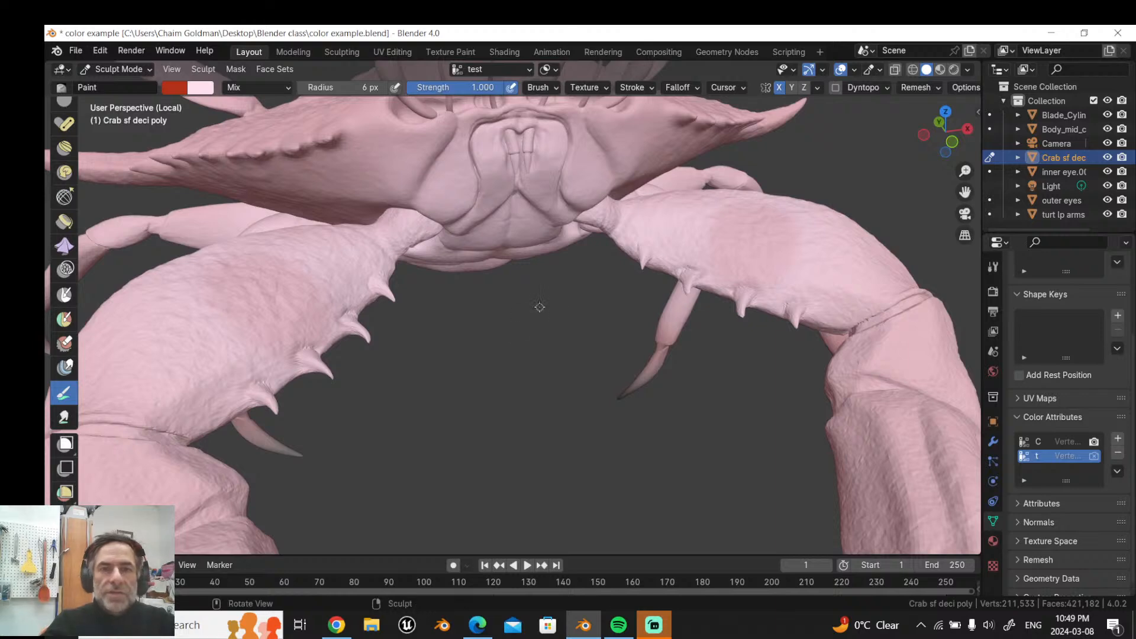
Step: Switch the crab to Object Mode and duplicate it in place, keeping the view isolated
left_click(113, 69)
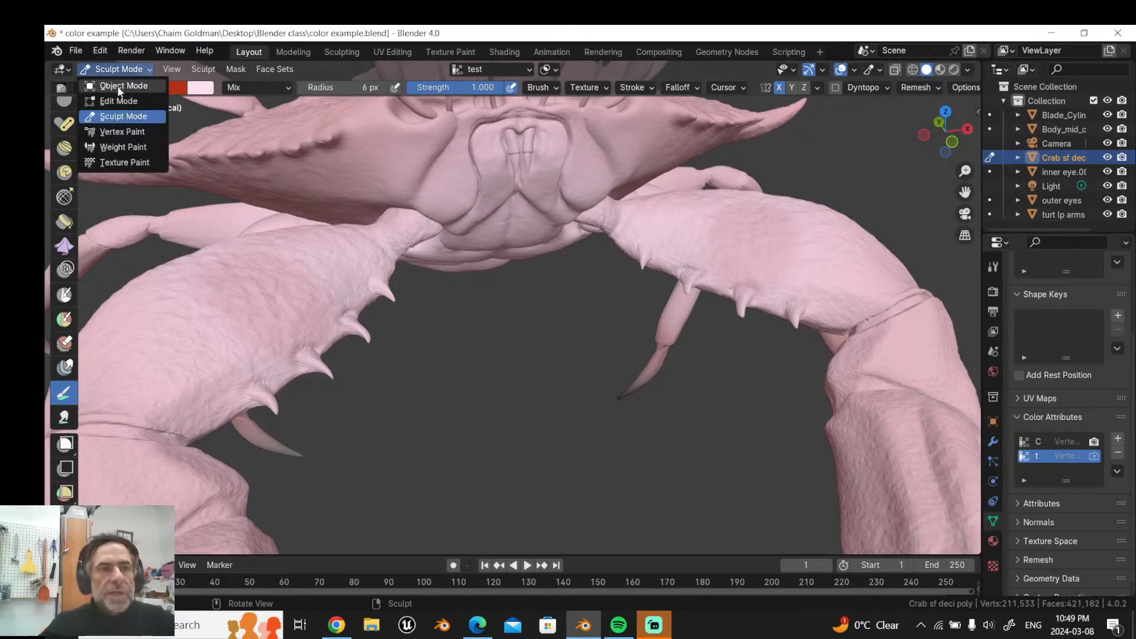
key("o")
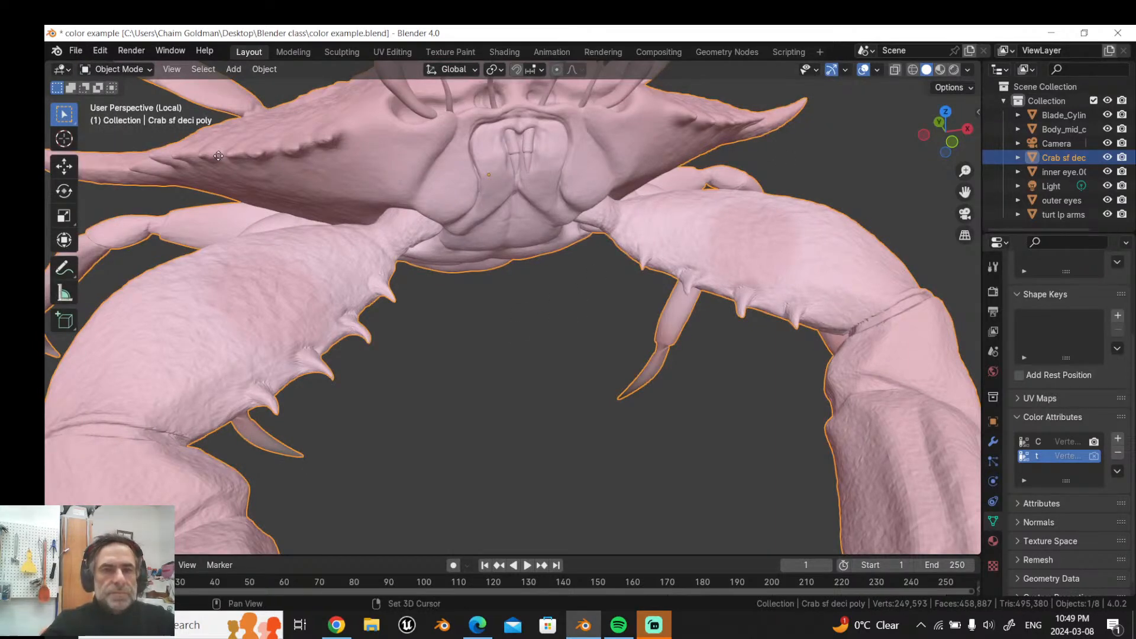
key("shift+d")
right_click(400, 208)
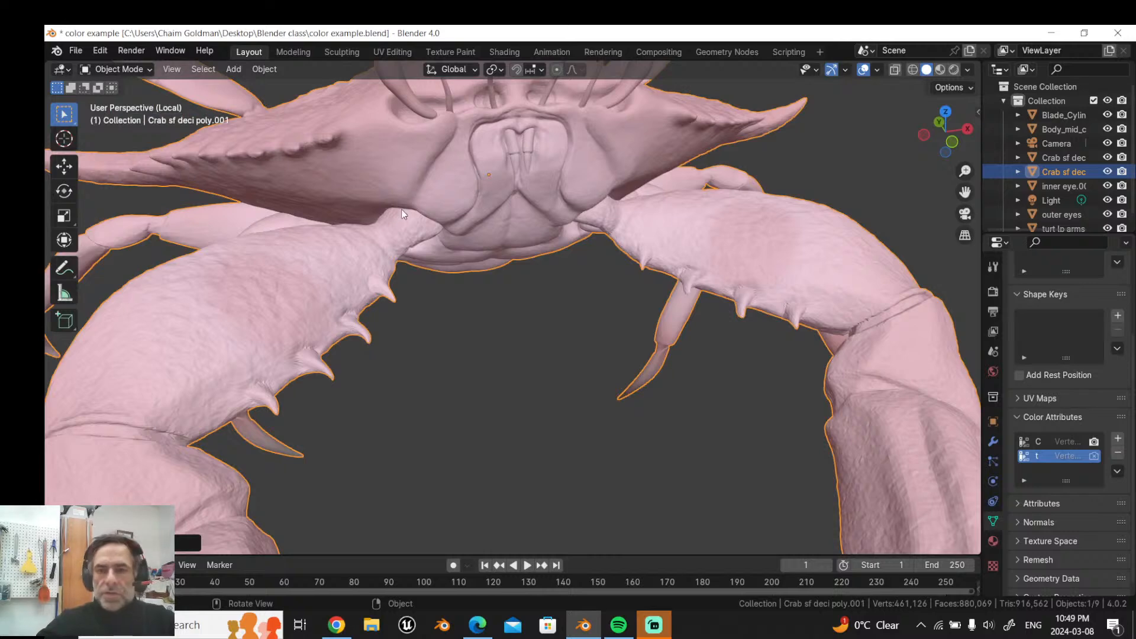
key("KP_Divide")
key("KP_Divide")
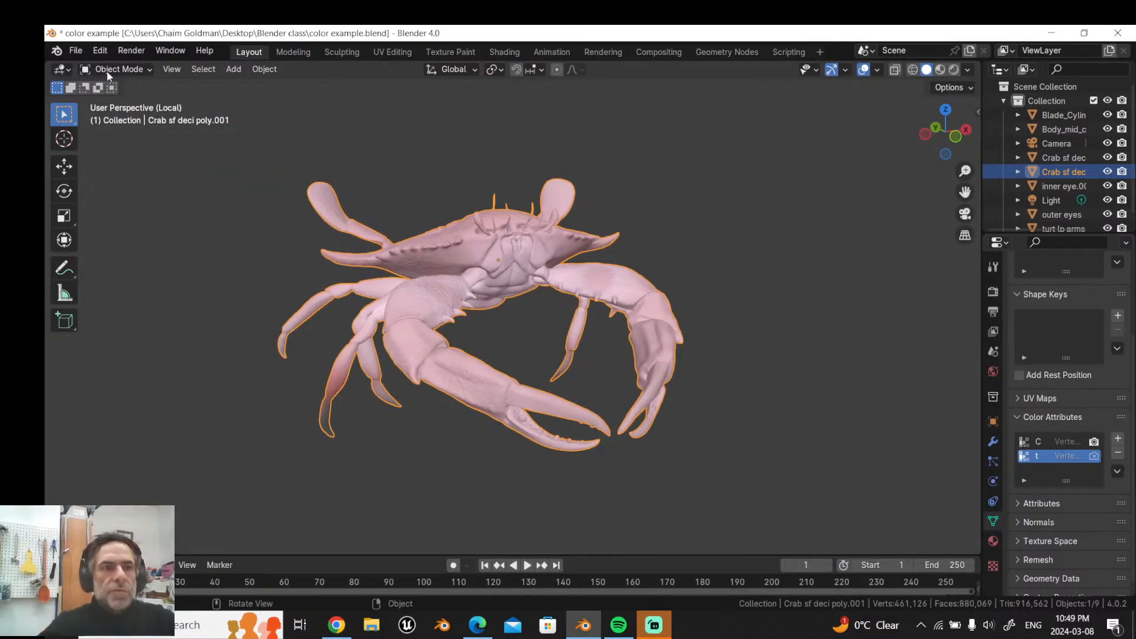
Step: Put the duplicated crab in Sculpt Mode and remesh it with a voxel size of 0.005 m
left_click(107, 69)
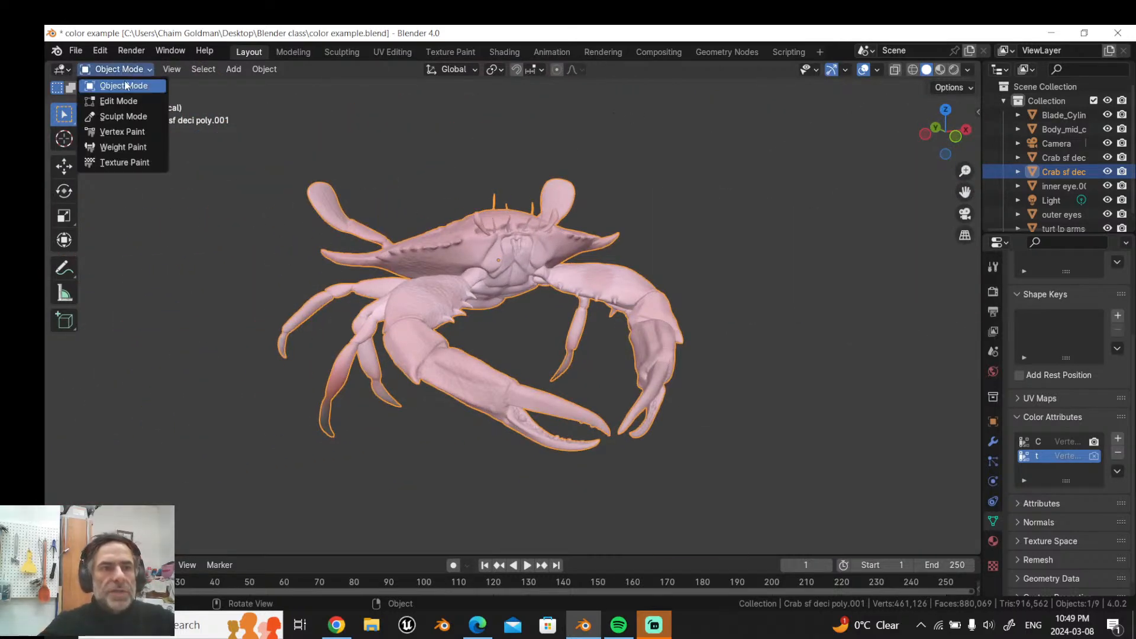
left_click(125, 117)
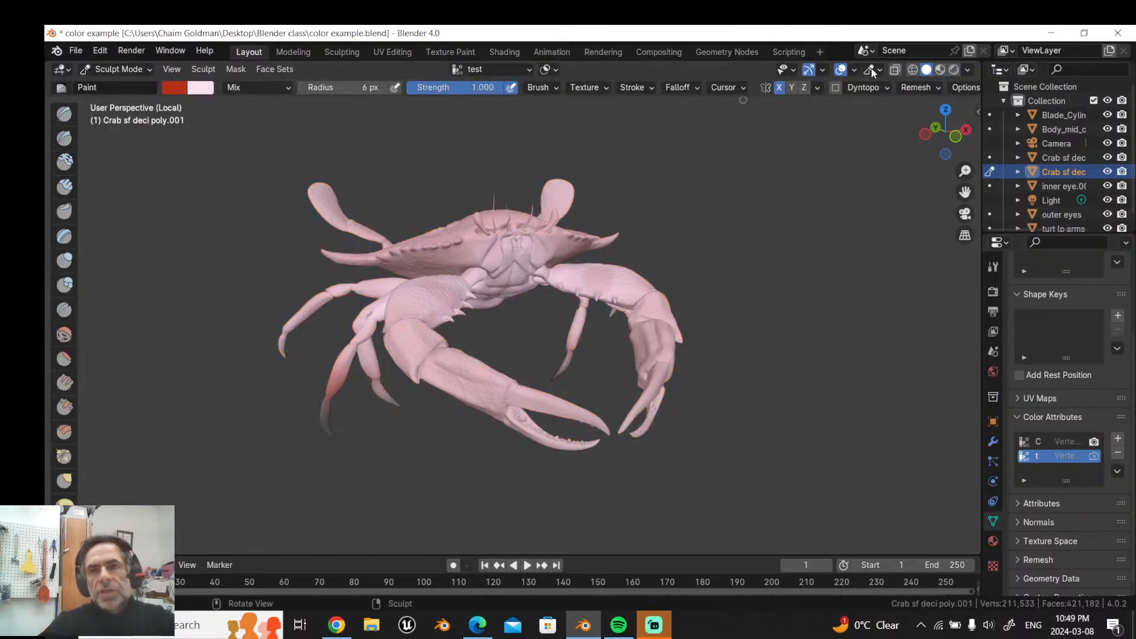
left_click(930, 89)
left_click(926, 114)
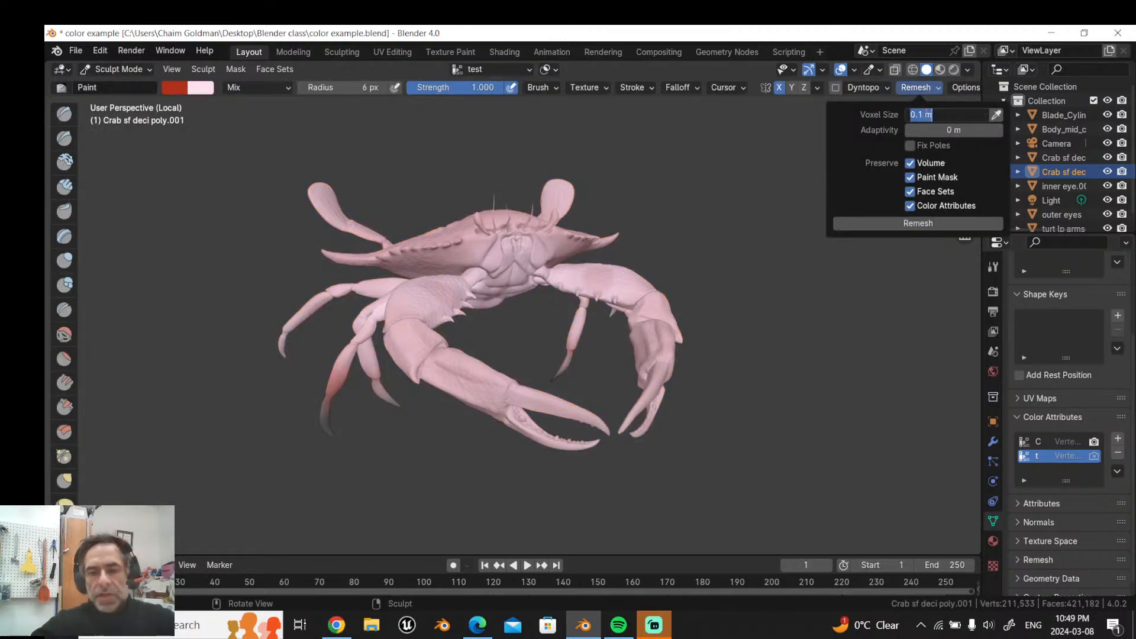
key("BackSpace")
type(".005")
key("Return")
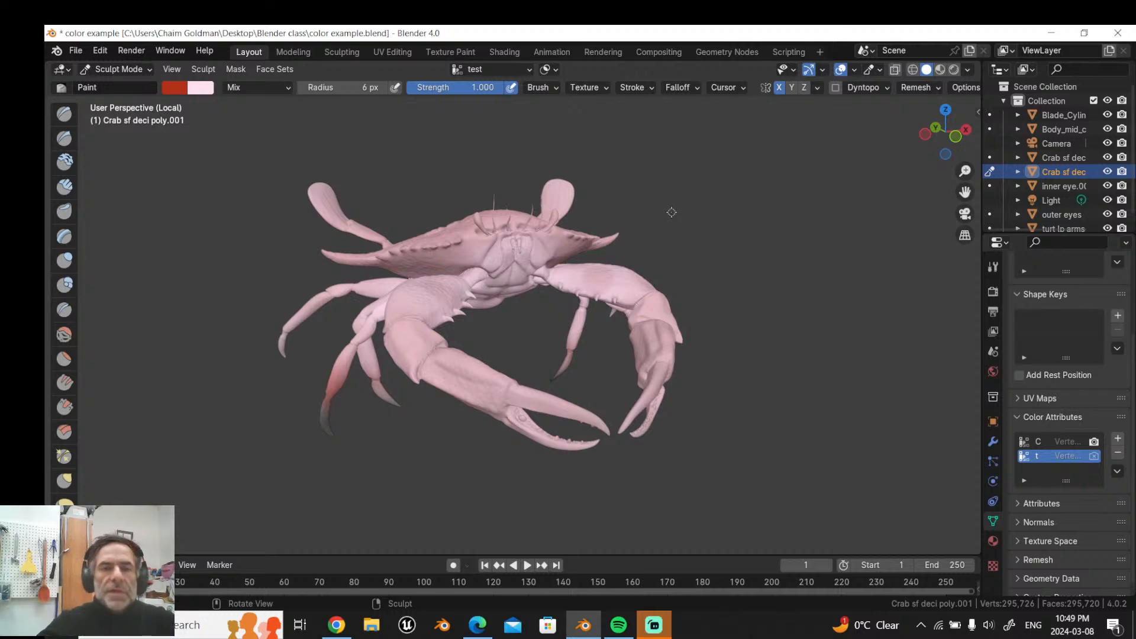
Step: Paint thin red lines on the remeshed crab's upper claw and below its mouth, reducing the brush radius to 3 px
scroll(546, 270, "up", 8)
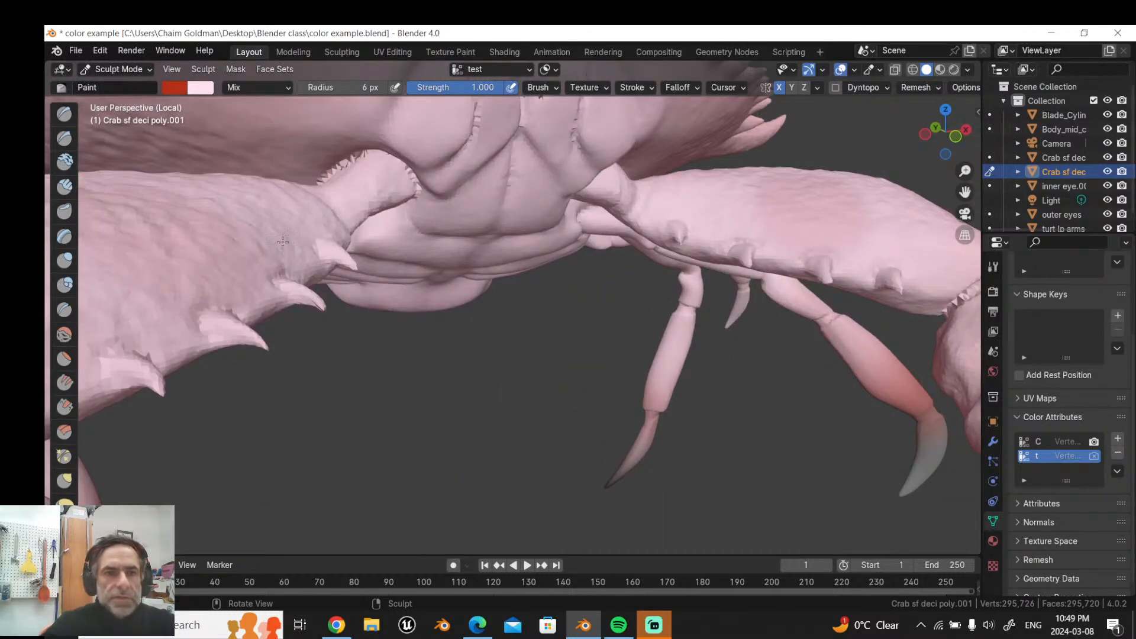
mouse_move(247, 230)
left_mouse_down()
mouse_move(241, 246)
mouse_move(233, 240)
left_mouse_up()
scroll(225, 244, "up", 3)
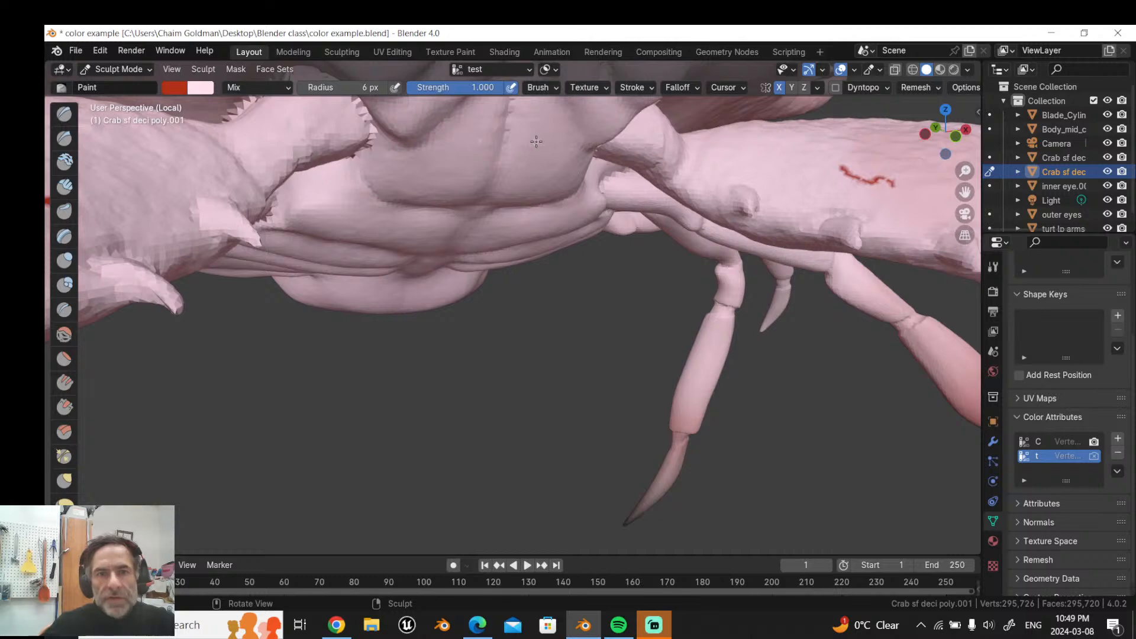
mouse_move(536, 142)
left_mouse_down()
mouse_move(512, 176)
mouse_move(454, 171)
left_mouse_up()
key("bracketleft")
key("bracketleft")
key("bracketleft")
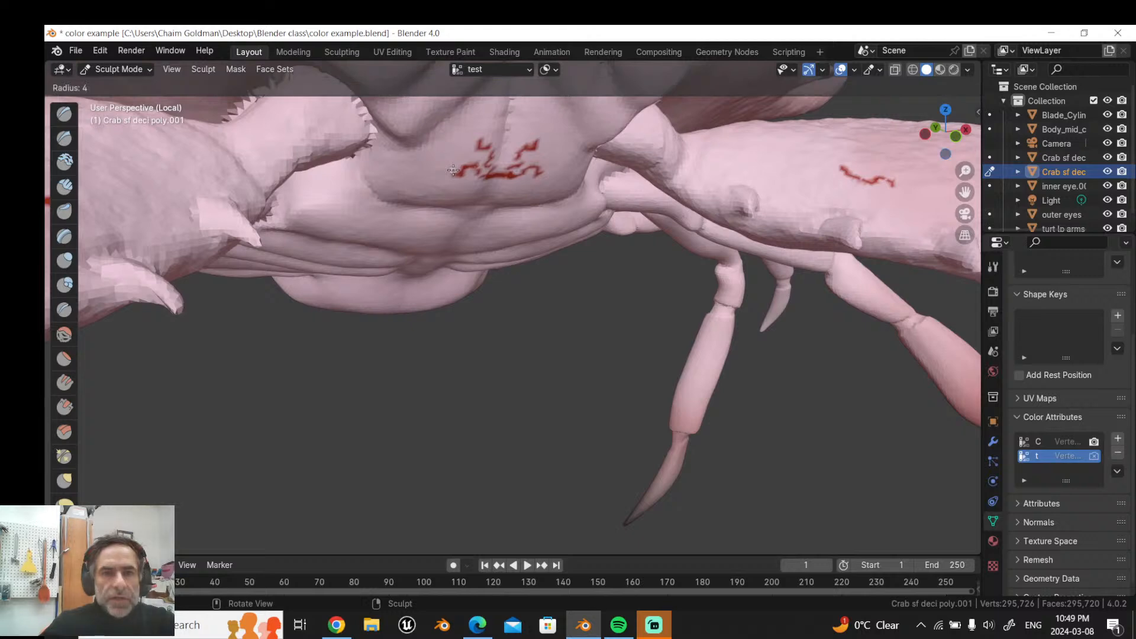
scroll(419, 177, "down", 3)
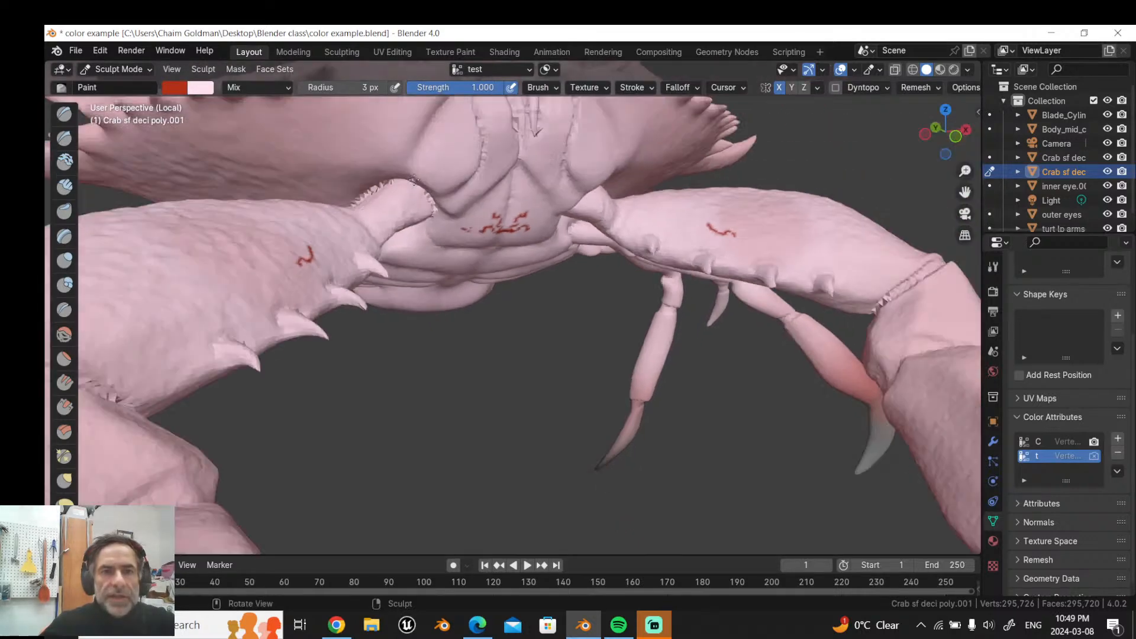
Step: Set the Paint brush radius to 21 px and paint a wavy red stroke along the upper claw segment
key("f")
left_click(352, 210)
mouse_move(339, 222)
left_mouse_down()
mouse_move(226, 257)
mouse_move(188, 293)
left_mouse_up()
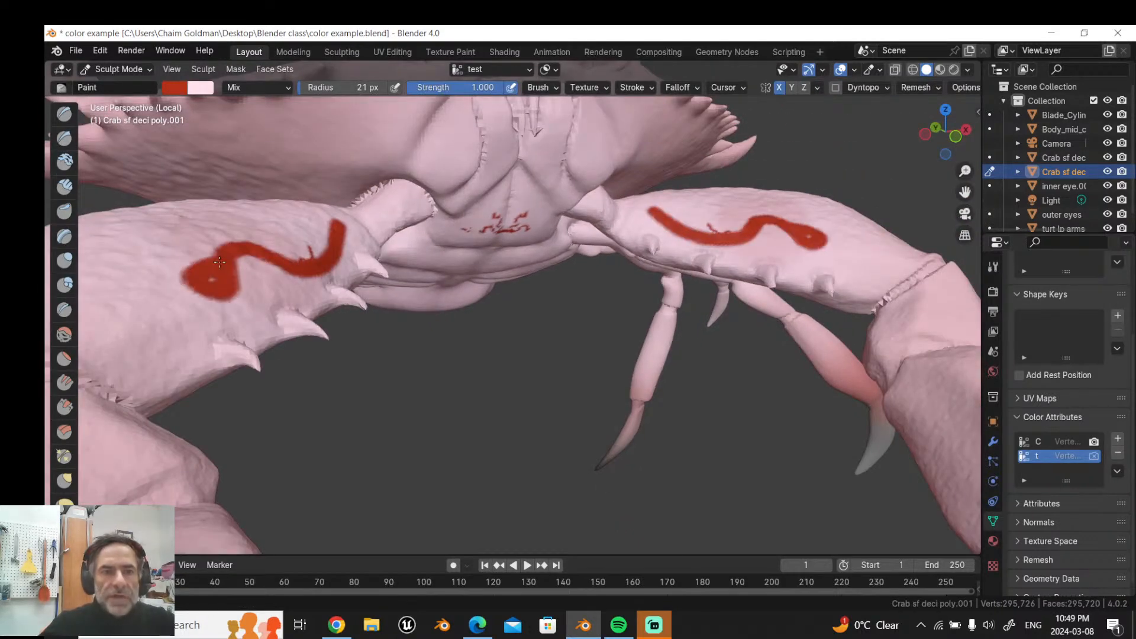
Step: Set the Paint brush radius to 13 px and paint a short curved red stroke beside the wavy one
scroll(188, 293, "down", 2)
key("f")
left_click(326, 269)
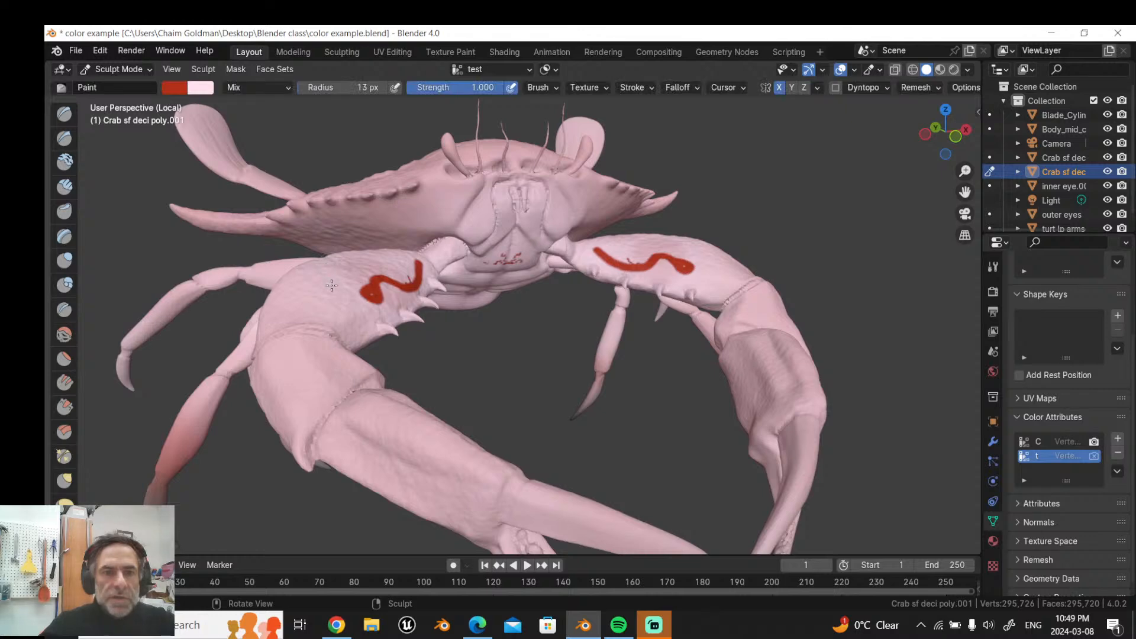
left_click_drag(338, 281, 318, 292)
Step: Paint fainter red patches around the short curved stroke, trying brush strengths of 0.162, 0.318 and 0.457
key("shift+f")
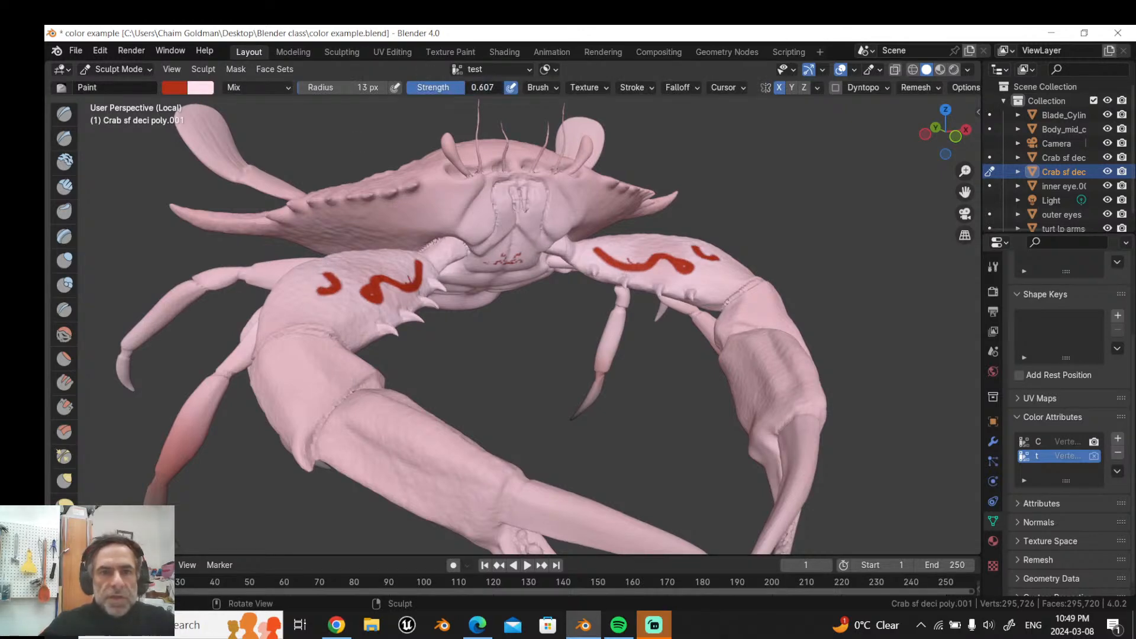
left_click(312, 258)
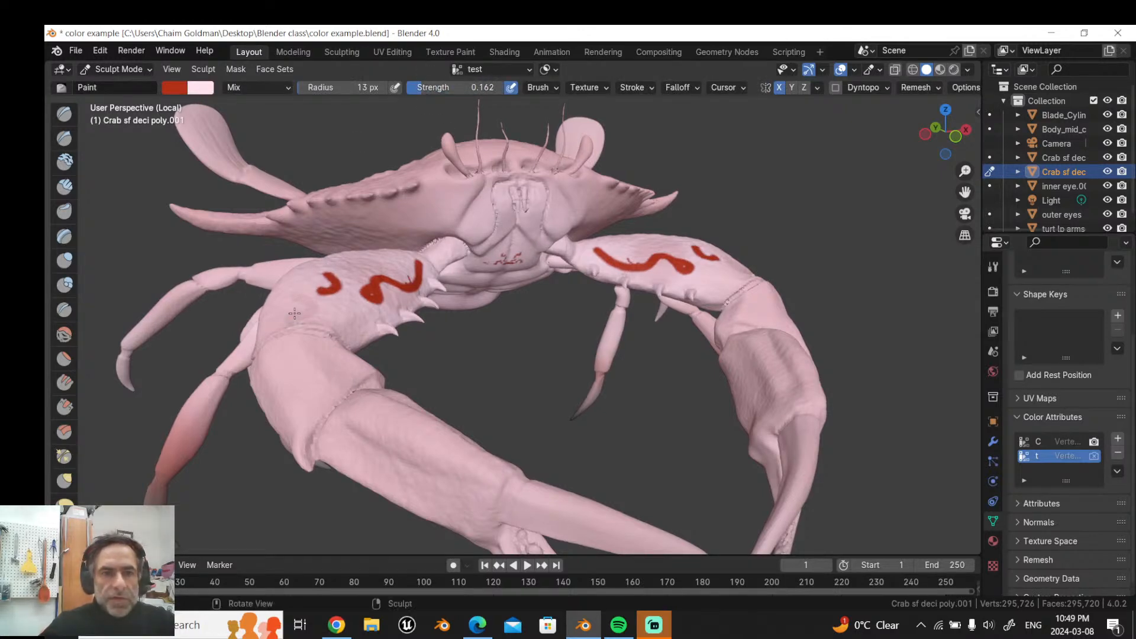
left_click_drag(425, 87, 450, 87)
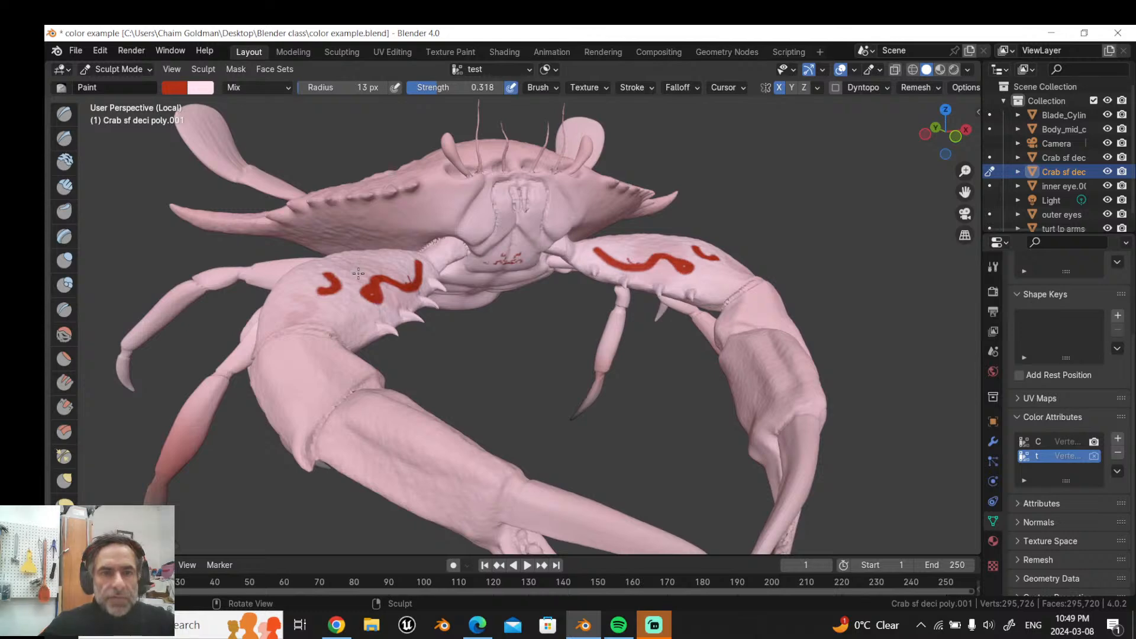
mouse_move(343, 296)
left_mouse_down()
mouse_move(342, 308)
mouse_move(310, 296)
mouse_move(299, 304)
mouse_move(320, 324)
mouse_move(352, 293)
left_mouse_up()
key("shift+f")
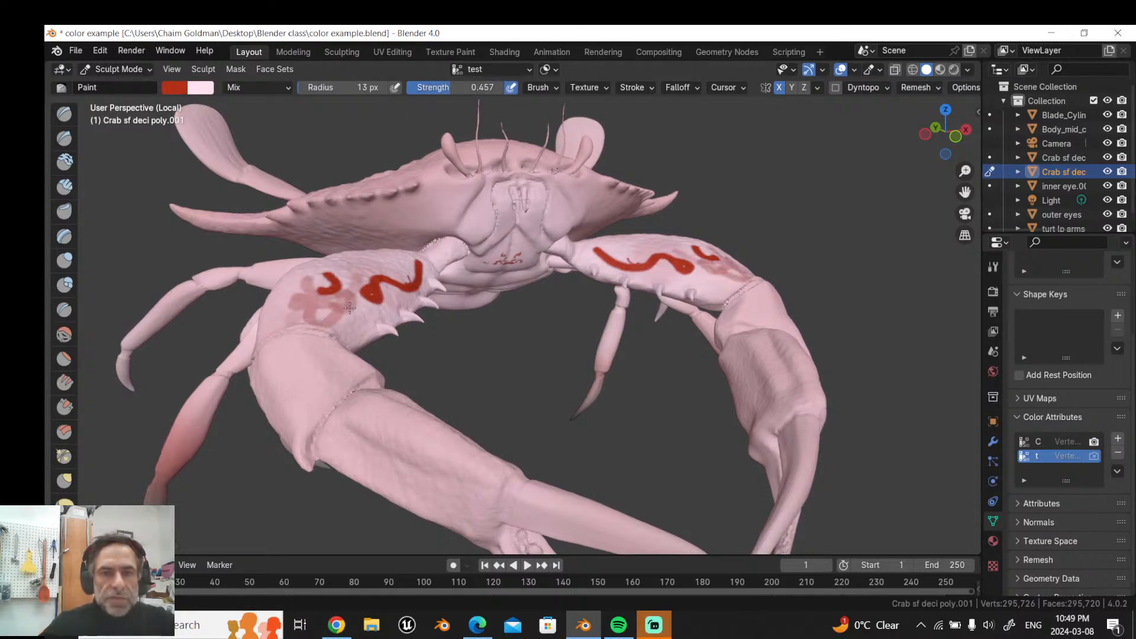
Step: Make the "Color" attribute active on the remeshed crab and examine its original coloring from the front
left_click(1056, 442)
scroll(848, 322, "down", 2)
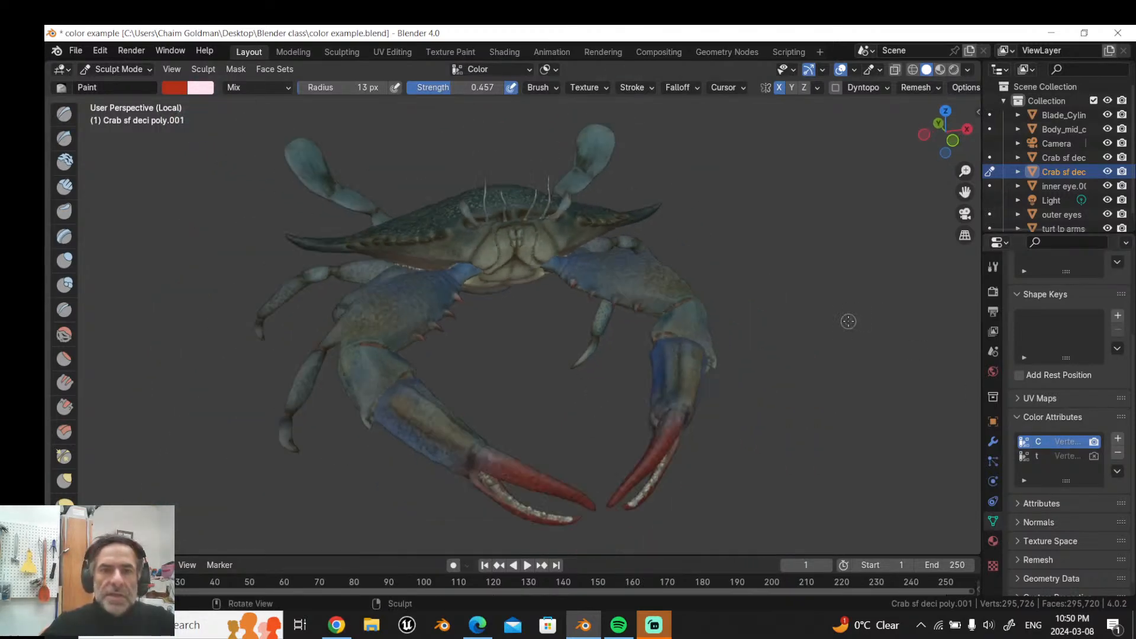
middle_click_drag(848, 321, 872, 309)
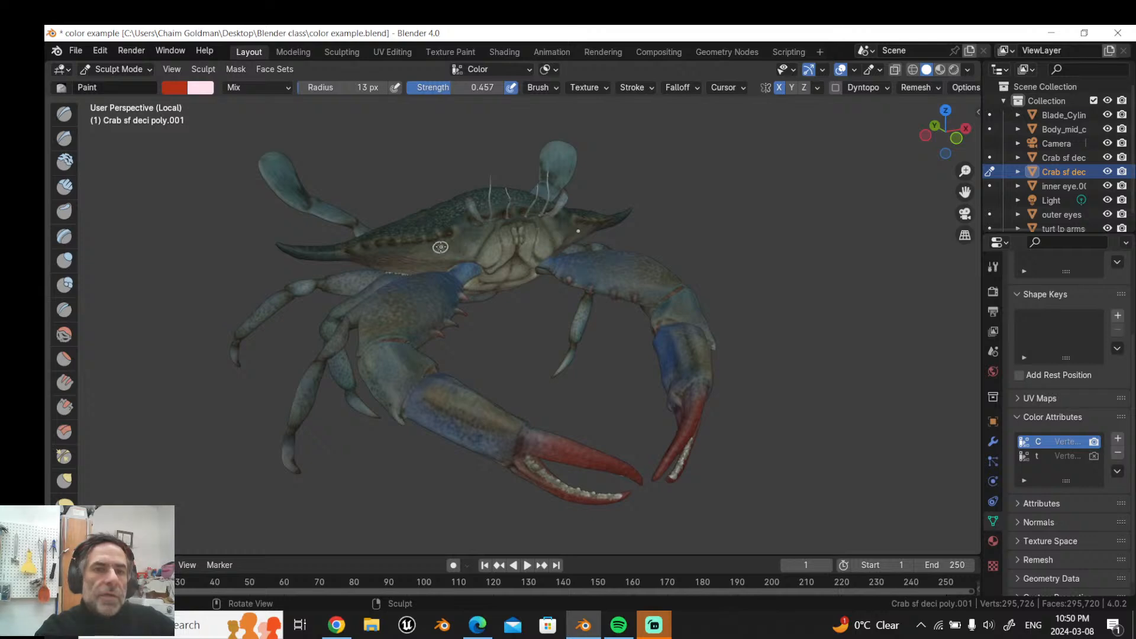
middle_click_drag(440, 247, 402, 246)
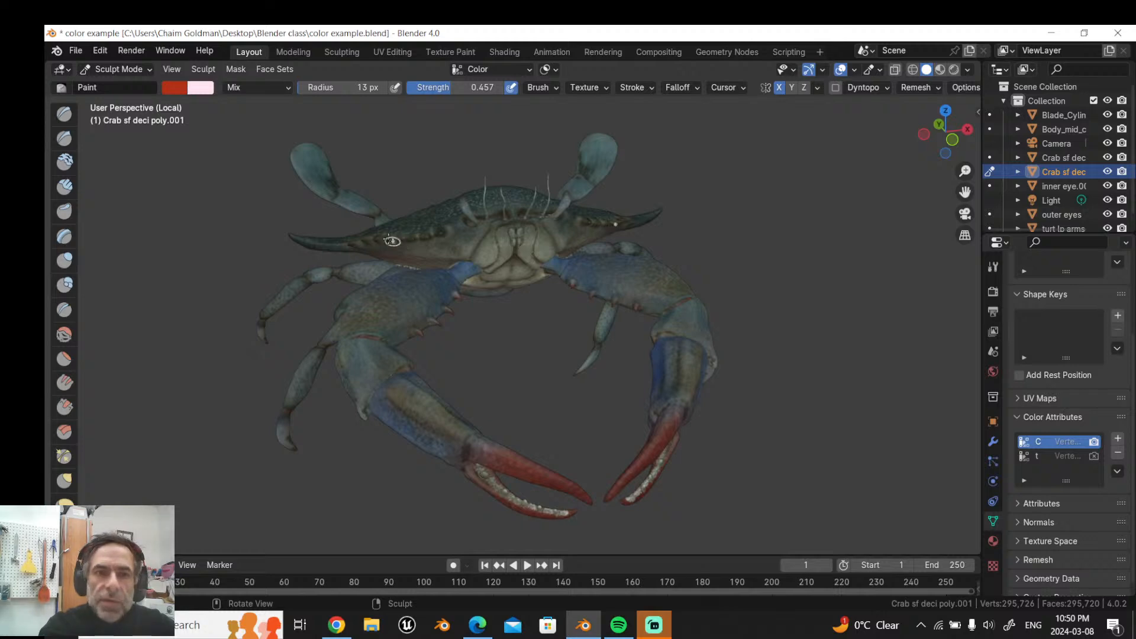
Step: Return the remeshed crab to Object Mode, deselect it and examine its coloring from the front and side
scroll(107, 113, "up", 2)
left_click(109, 70)
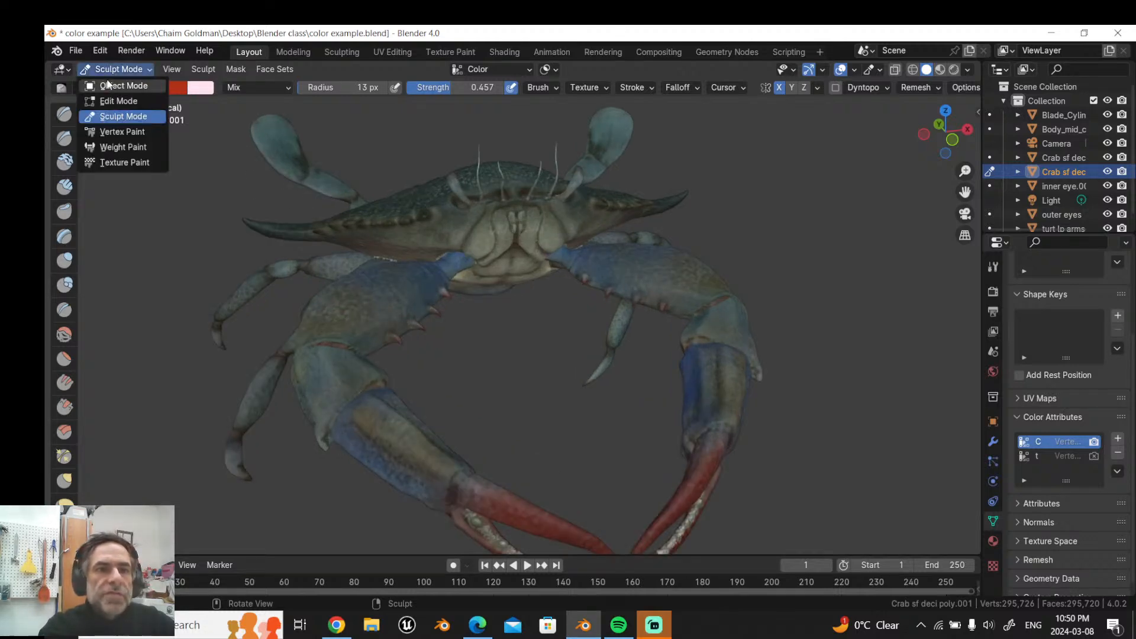
left_click(113, 86)
scroll(346, 246, "down", 2)
left_click(177, 242)
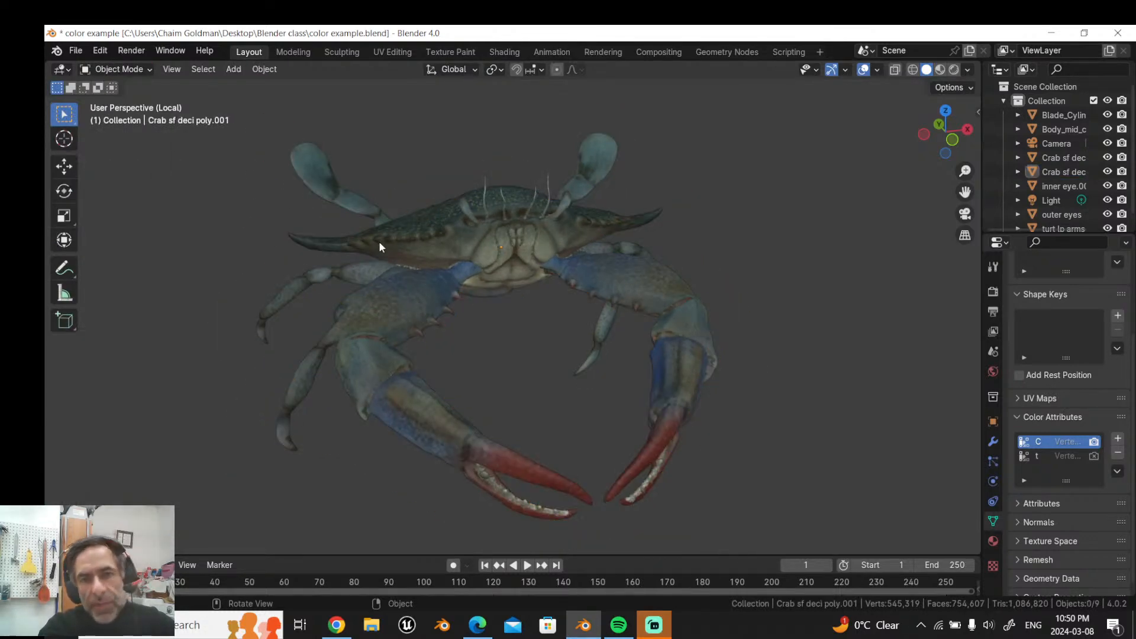
middle_click_drag(379, 240, 455, 164)
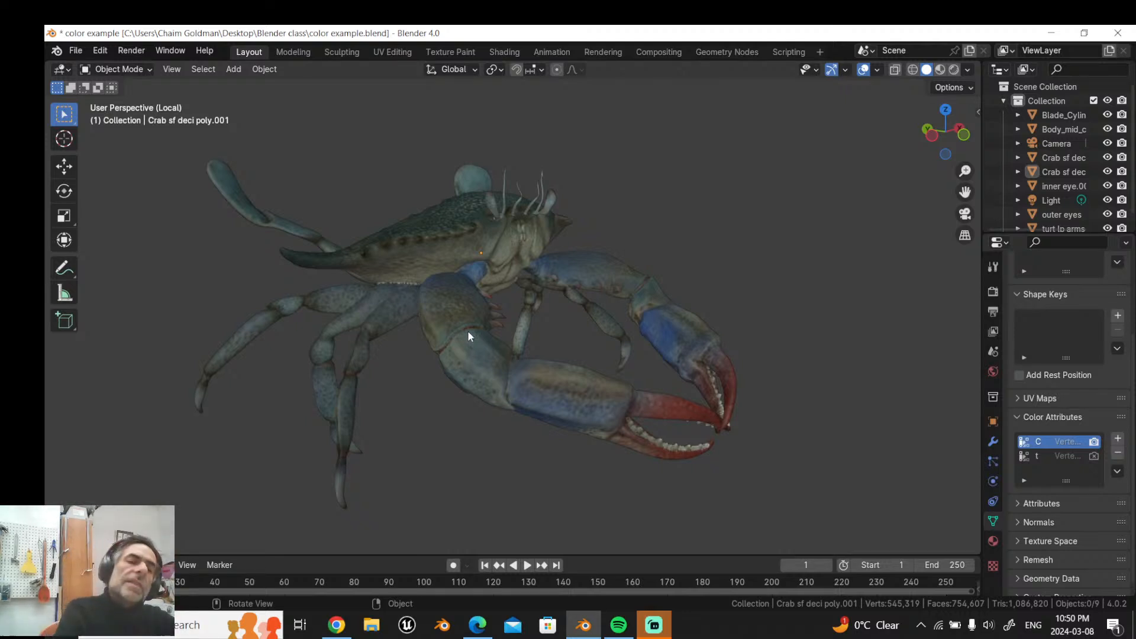
middle_click_drag(467, 335, 381, 351)
scroll(586, 292, "up", 1)
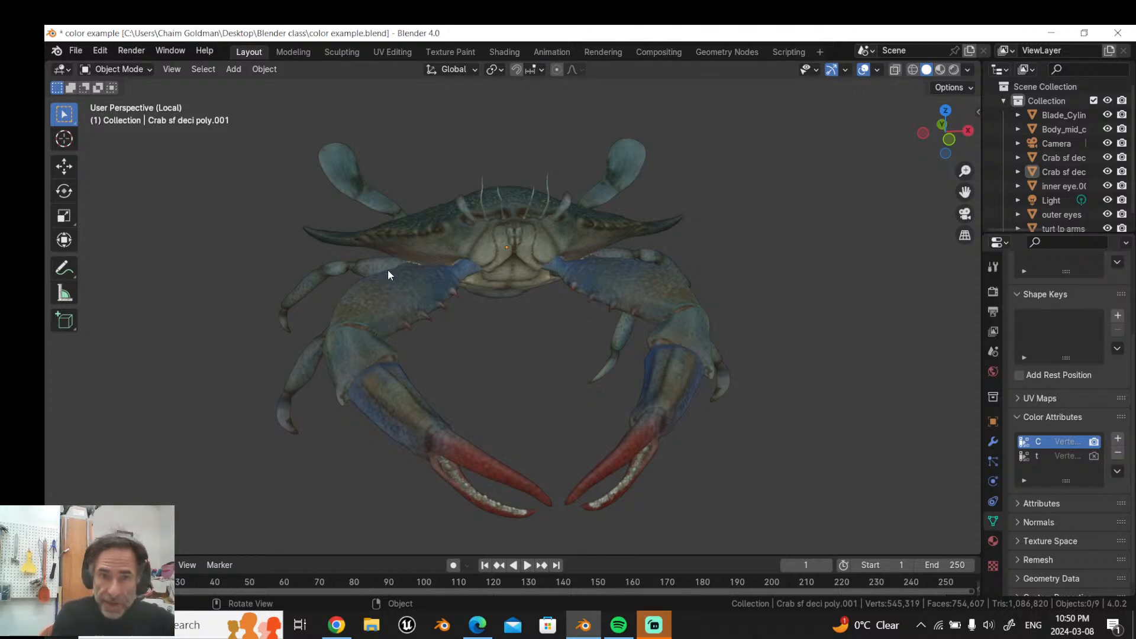
scroll(388, 268, "down", 3)
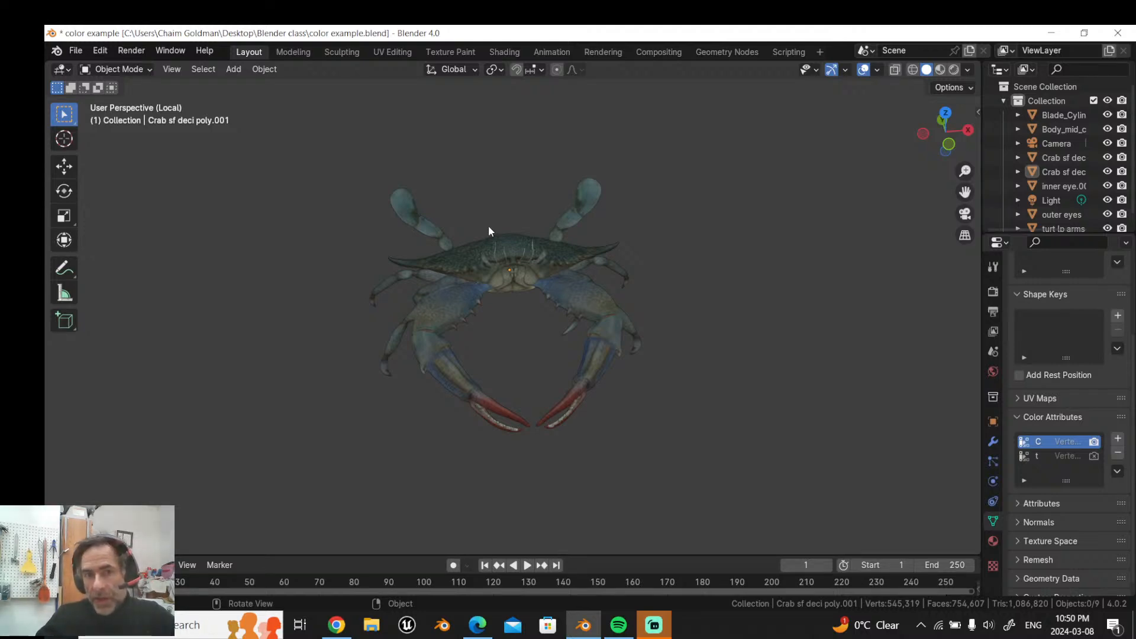
Step: Exit local view and hide the Crab sf deci poly object, keeping only its .001 copy shown
key("KP_Divide")
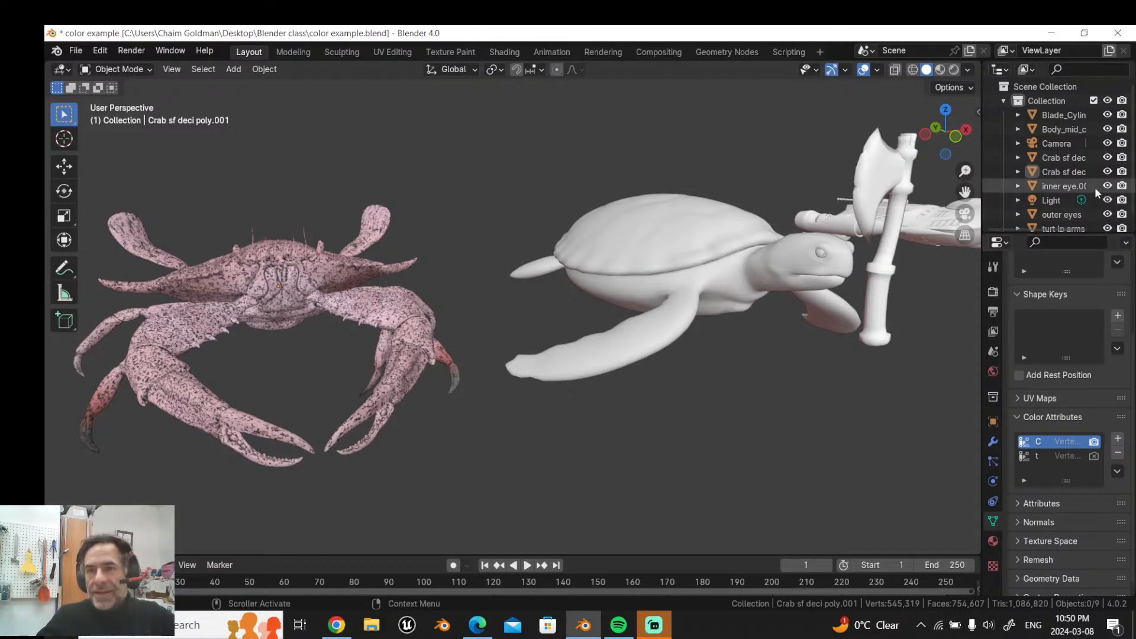
scroll(1094, 187, "down", 1)
left_click(1110, 160)
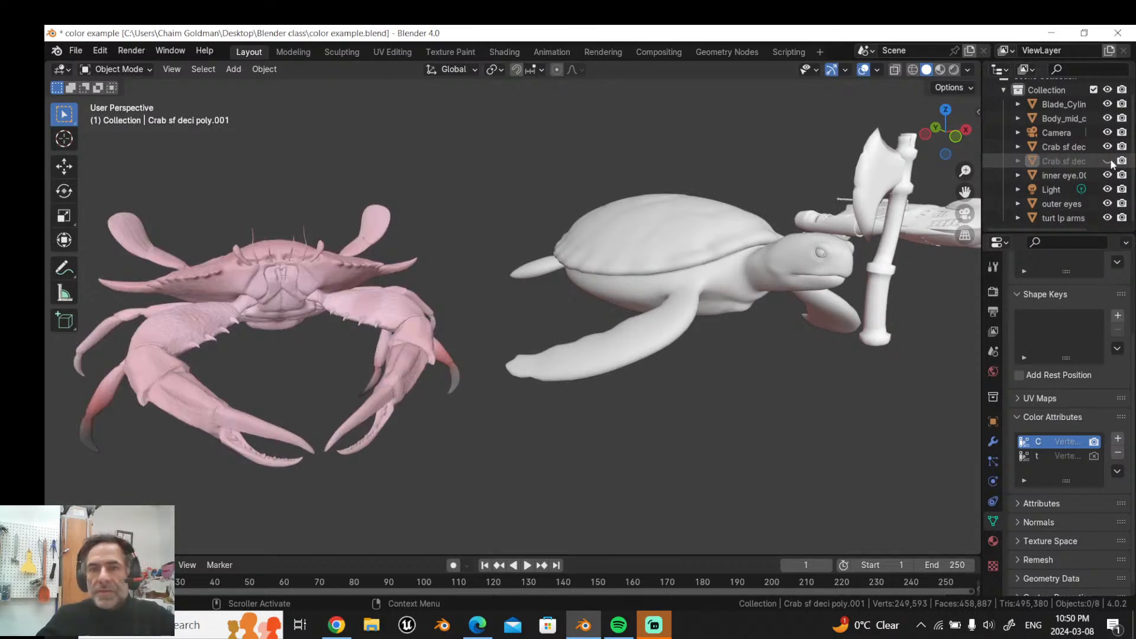
left_click(1109, 148)
left_click(1108, 161)
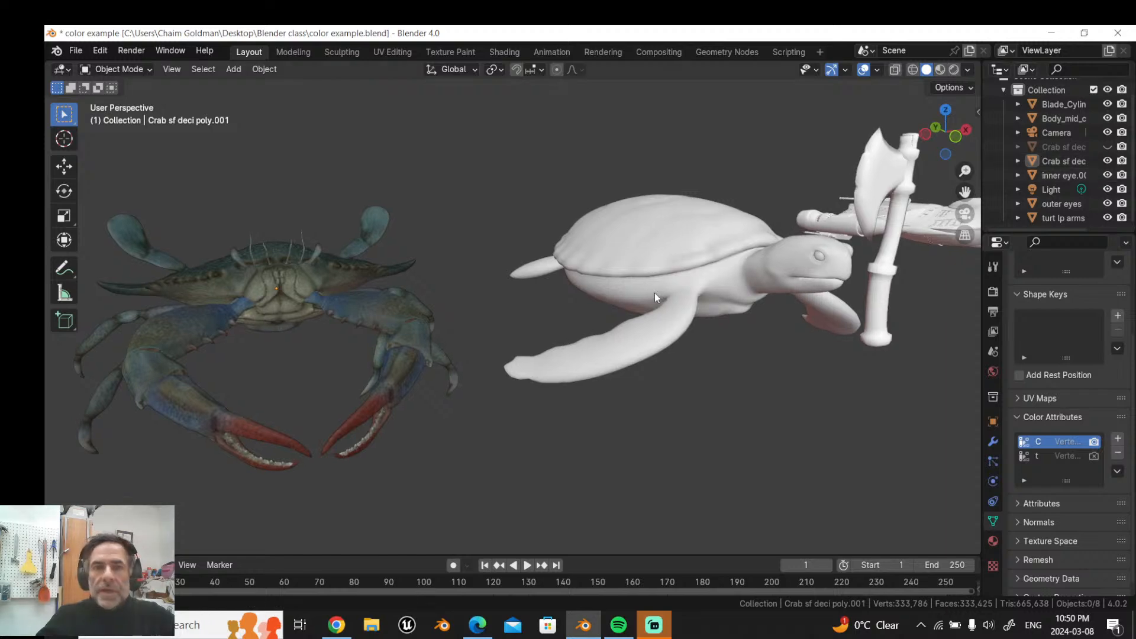
Step: Set the viewport to Material Preview shading, then select the turtle and isolate it in local view
middle_click_drag(655, 293, 649, 290)
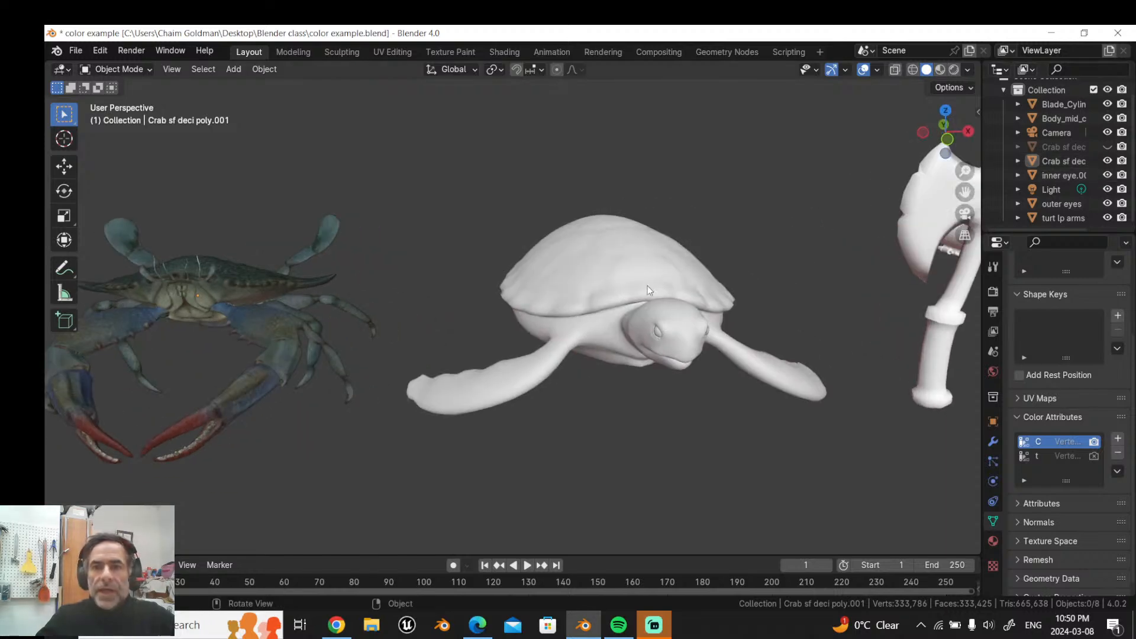
left_click(940, 69)
middle_click_drag(571, 305, 558, 267)
left_click(616, 281)
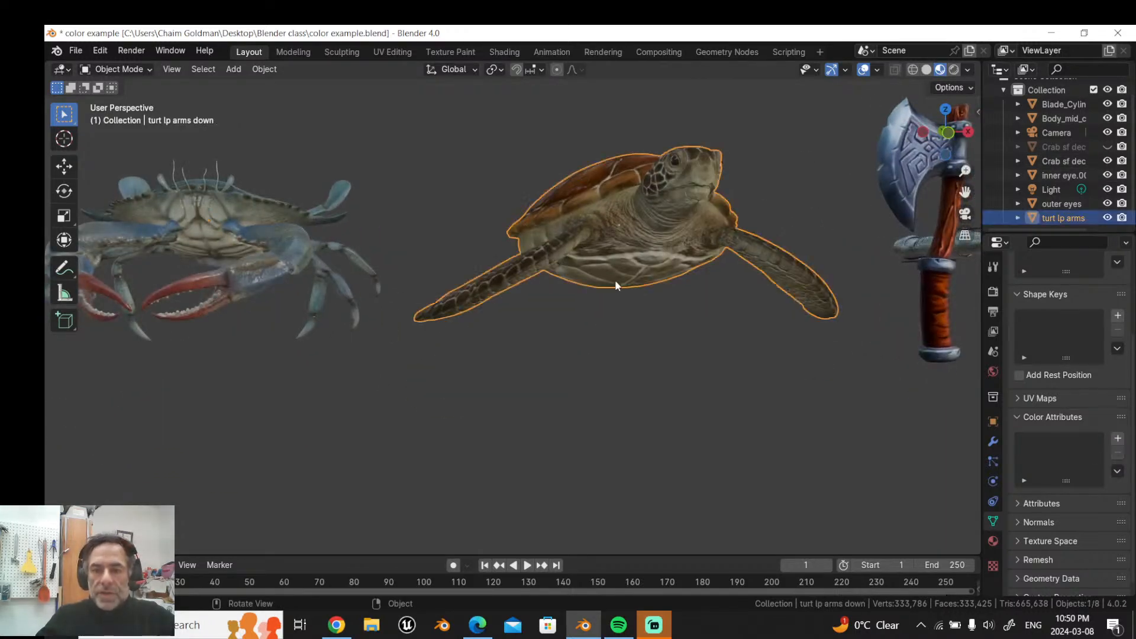
key("KP_Divide")
middle_click_drag(566, 375, 637, 349)
Step: Set the viewport to Solid shading and inspect the turtle's mesh in Edit Mode, returning to Object Mode when done
left_click(927, 70)
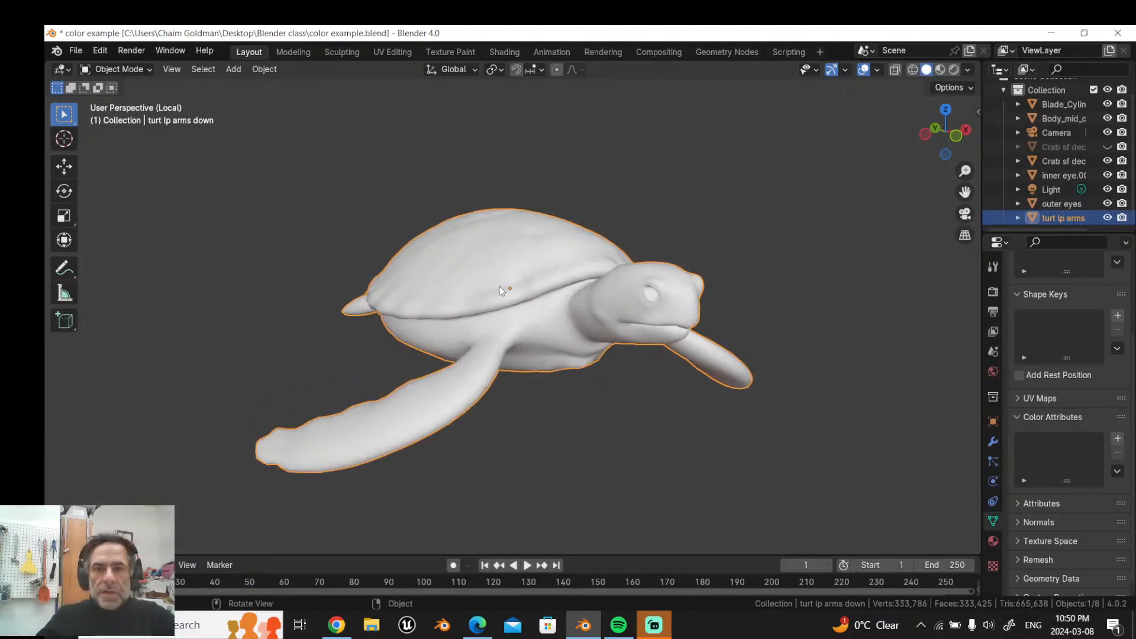
mouse_move(500, 286)
middle_mouse_down()
mouse_move(491, 271)
mouse_move(357, 287)
middle_mouse_up()
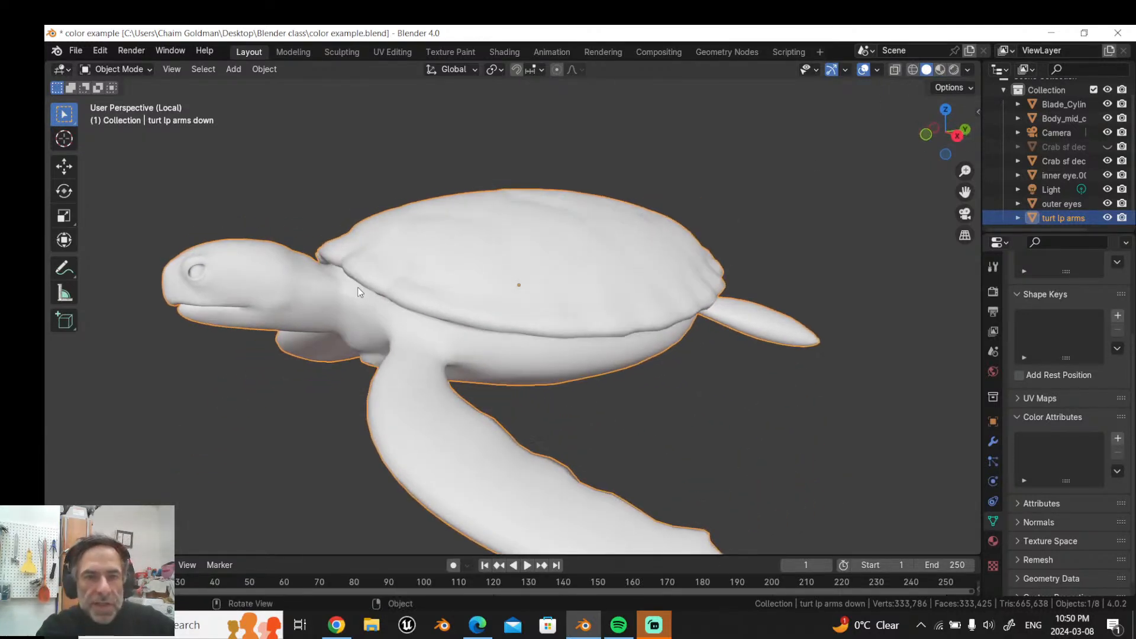
left_click(118, 70)
left_click(119, 101)
middle_click_drag(462, 237, 513, 232)
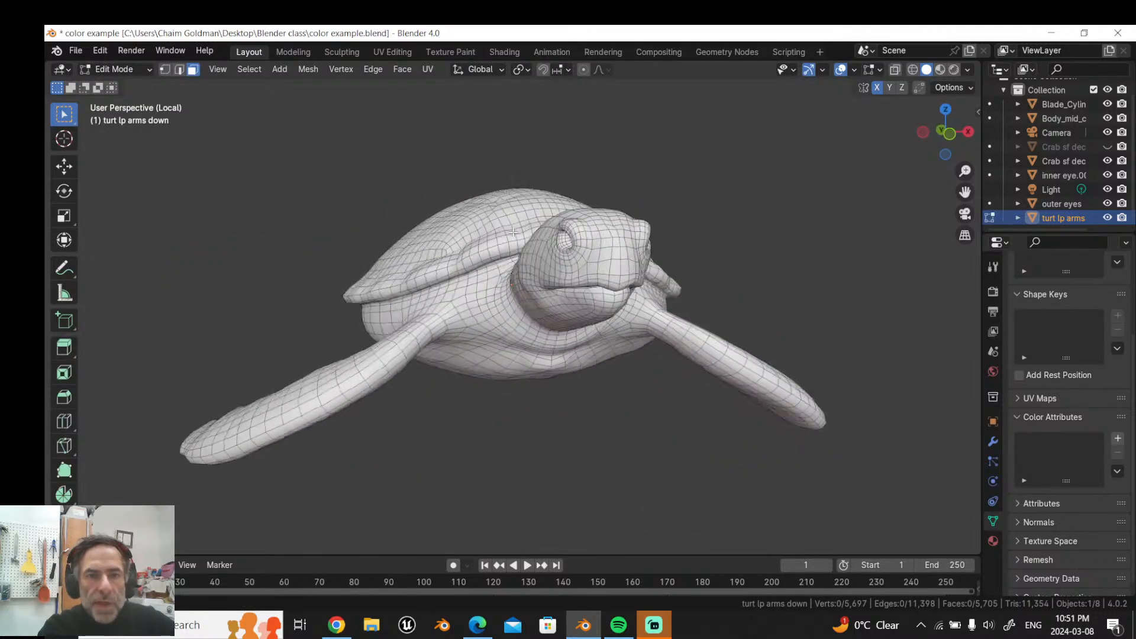
left_click(113, 70)
left_click(122, 85)
scroll(413, 212, "down", 2)
middle_click_drag(413, 211, 446, 225)
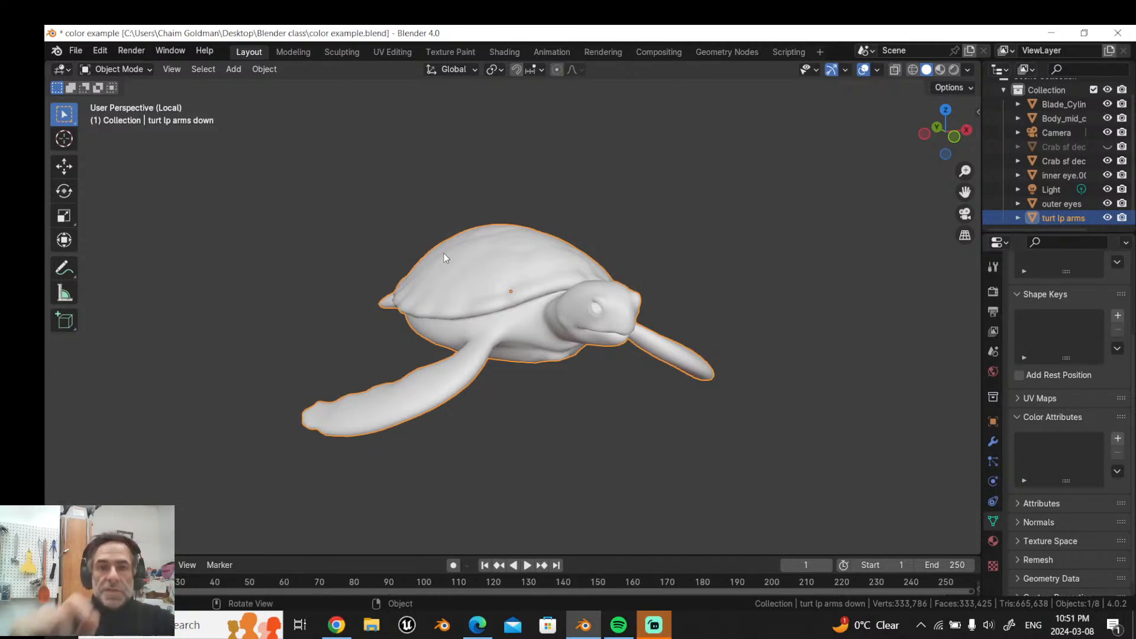
Step: Open the turtle's material in the Shading workspace and select its Turt albedo fixed.png image texture node
left_click(502, 51)
middle_click_drag(545, 398, 533, 388)
scroll(531, 387, "down", 3)
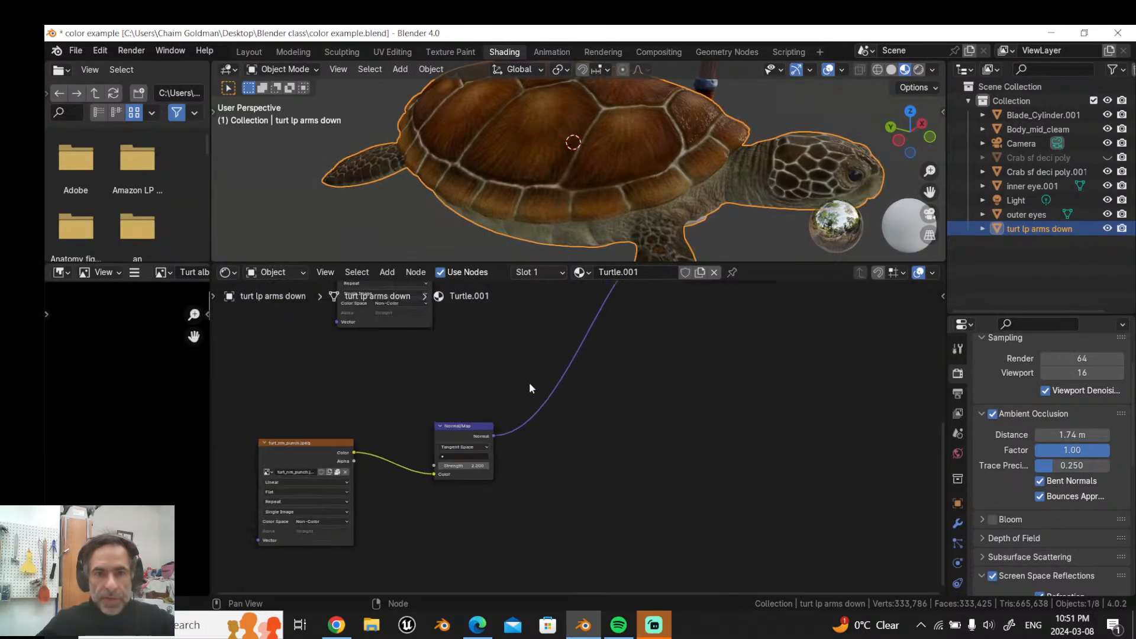
mouse_move(395, 450)
middle_mouse_down()
mouse_move(424, 484)
mouse_move(419, 622)
middle_mouse_up()
middle_click_drag(527, 392, 534, 516)
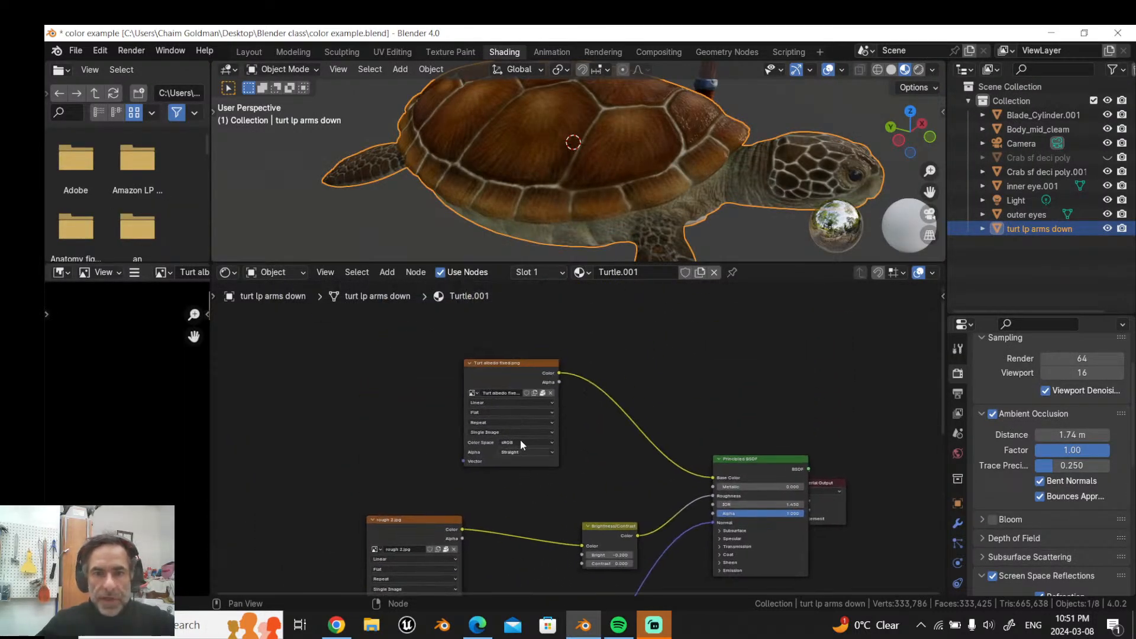
left_click(495, 380)
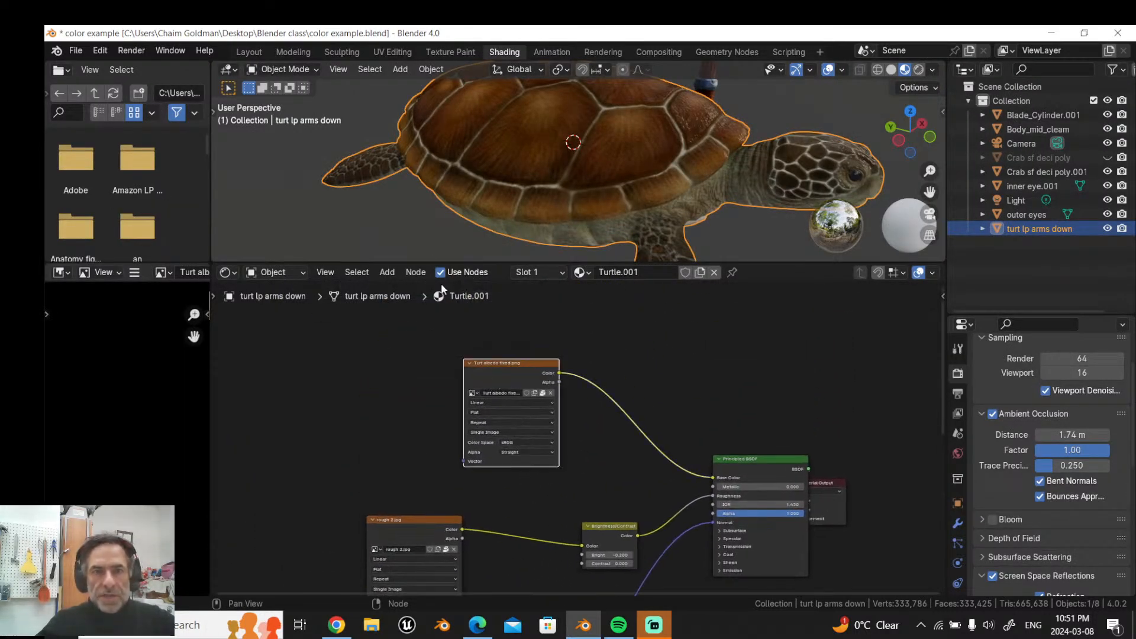
Step: Switch to the Texture Paint workspace, widen the image editor and examine the turtle's unwrapped albedo texture
left_click(440, 52)
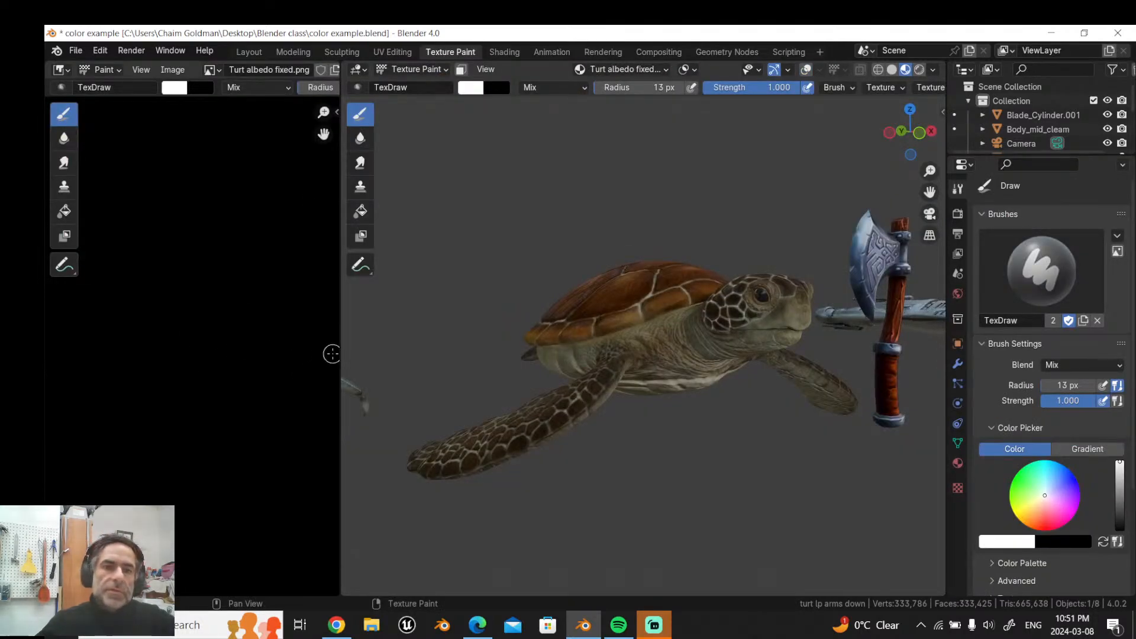
left_click_drag(341, 353, 754, 372)
scroll(563, 355, "down", 6)
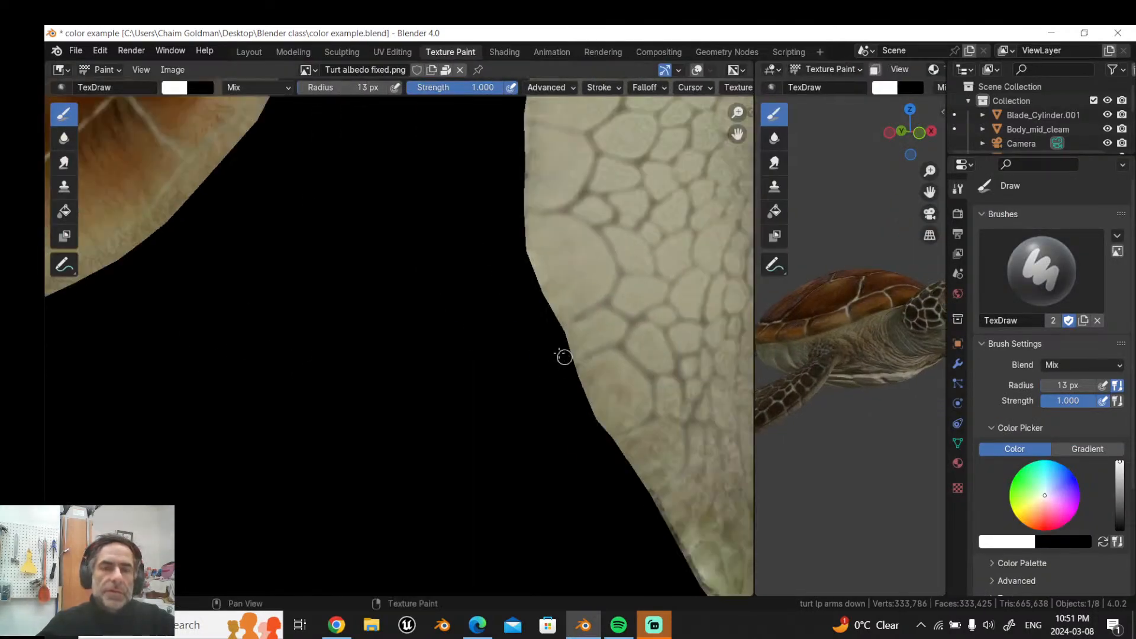
scroll(425, 385, "down", 4)
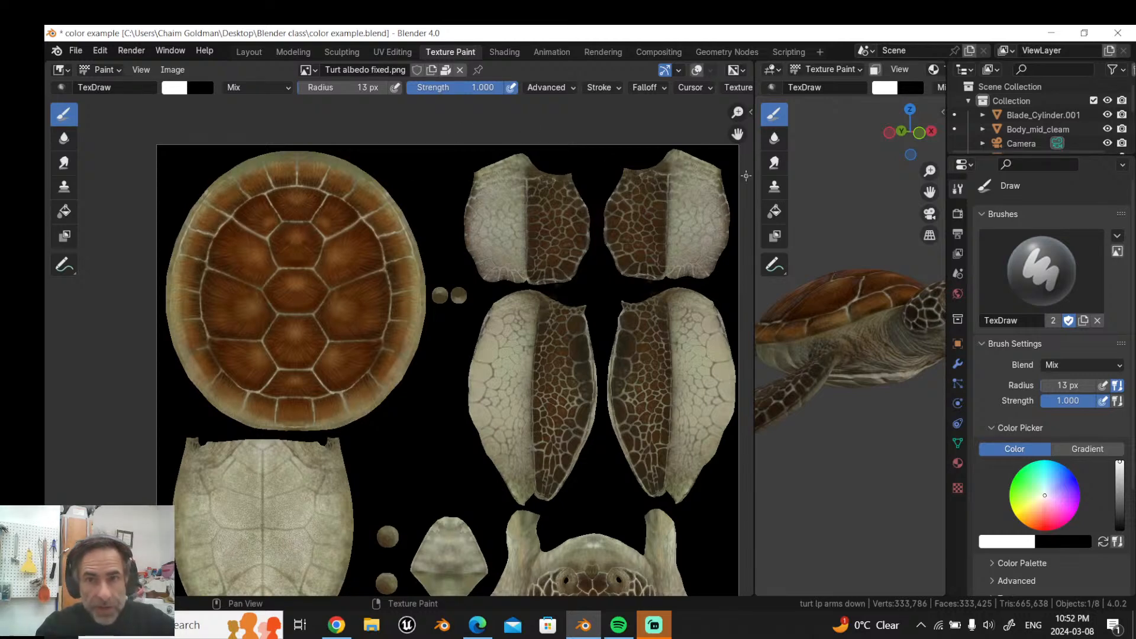
Step: Enlarge the 3D view and paint a short white squiggle on the side of the turtle's shell with the TexDraw brush
left_click_drag(747, 176, 372, 177)
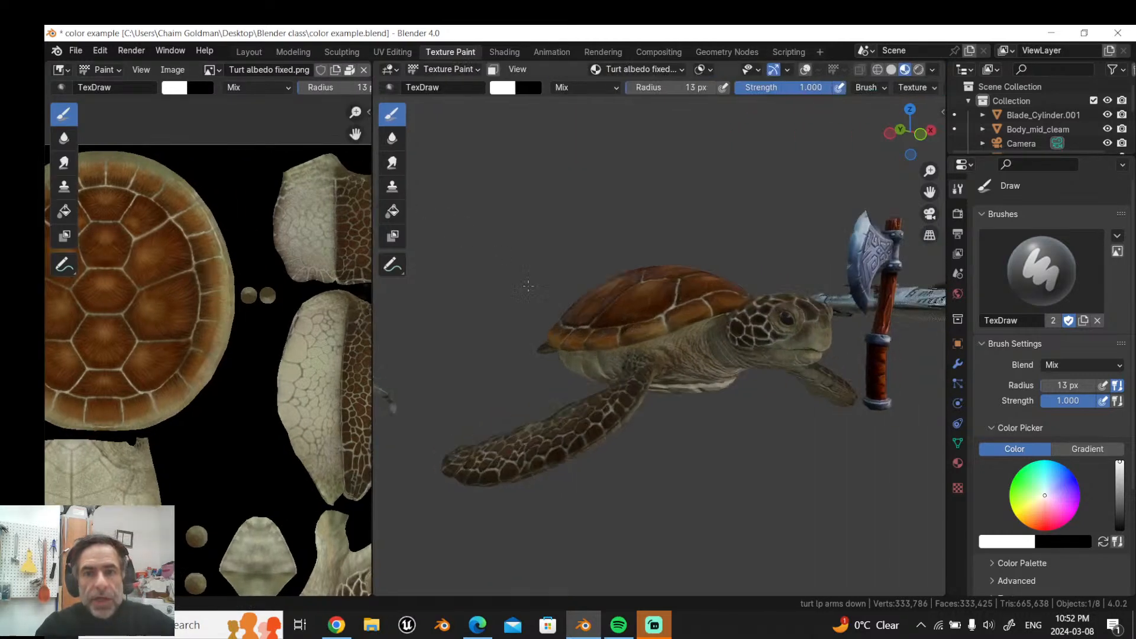
middle_click_drag(528, 286, 600, 313)
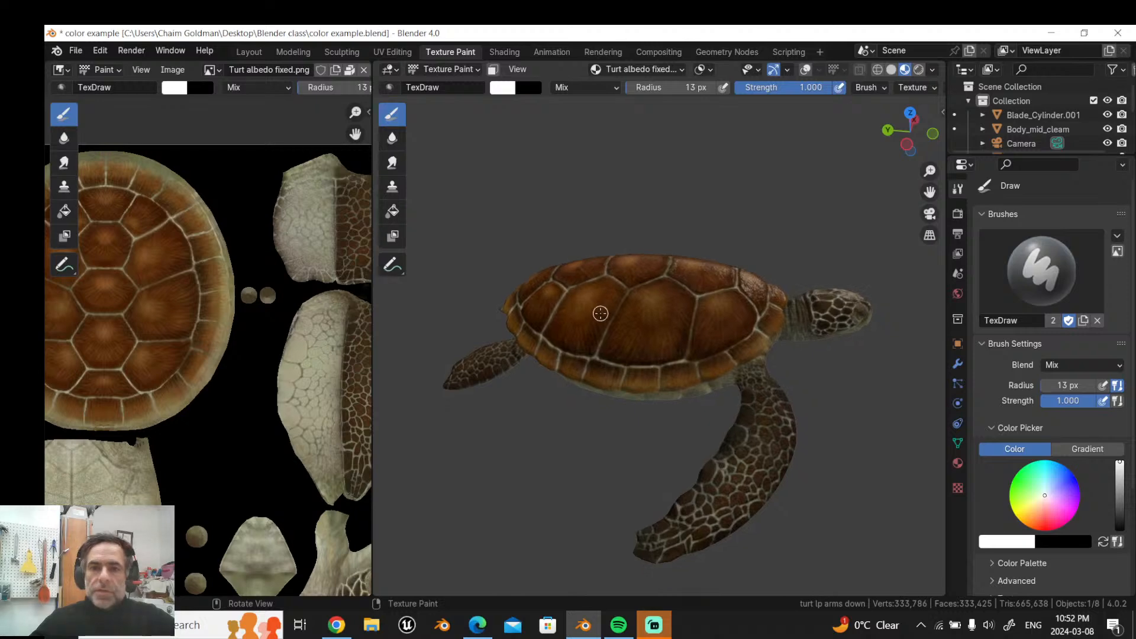
scroll(598, 312, "up", 5)
mouse_move(600, 296)
left_mouse_down()
mouse_move(592, 331)
mouse_move(536, 349)
mouse_move(506, 308)
left_mouse_up()
scroll(509, 319, "down", 4)
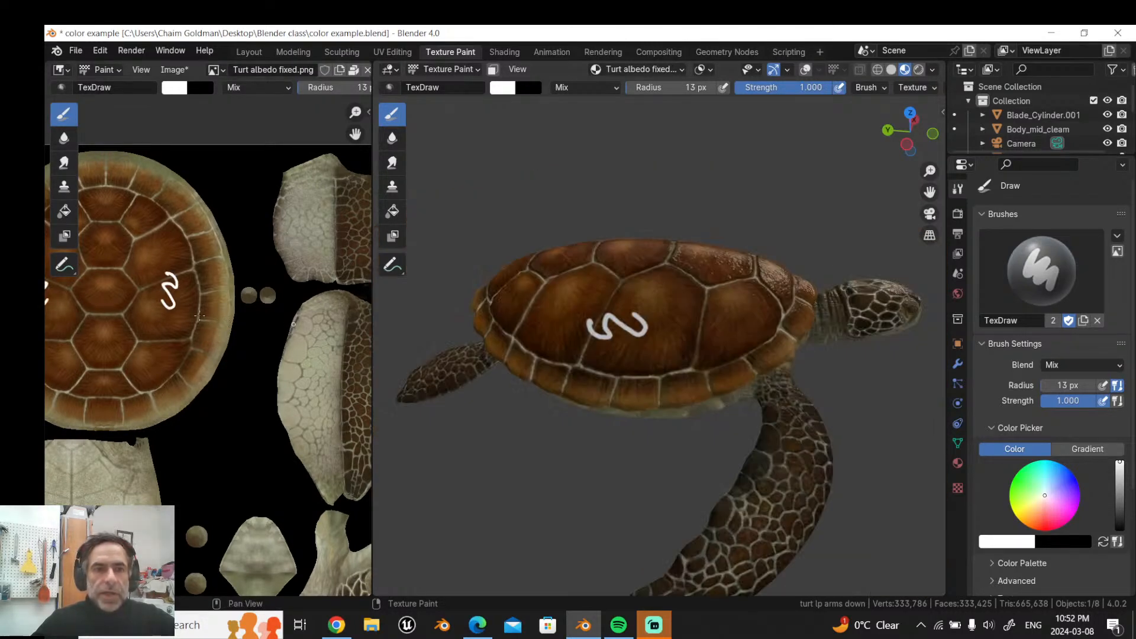
scroll(199, 316, "down", 2)
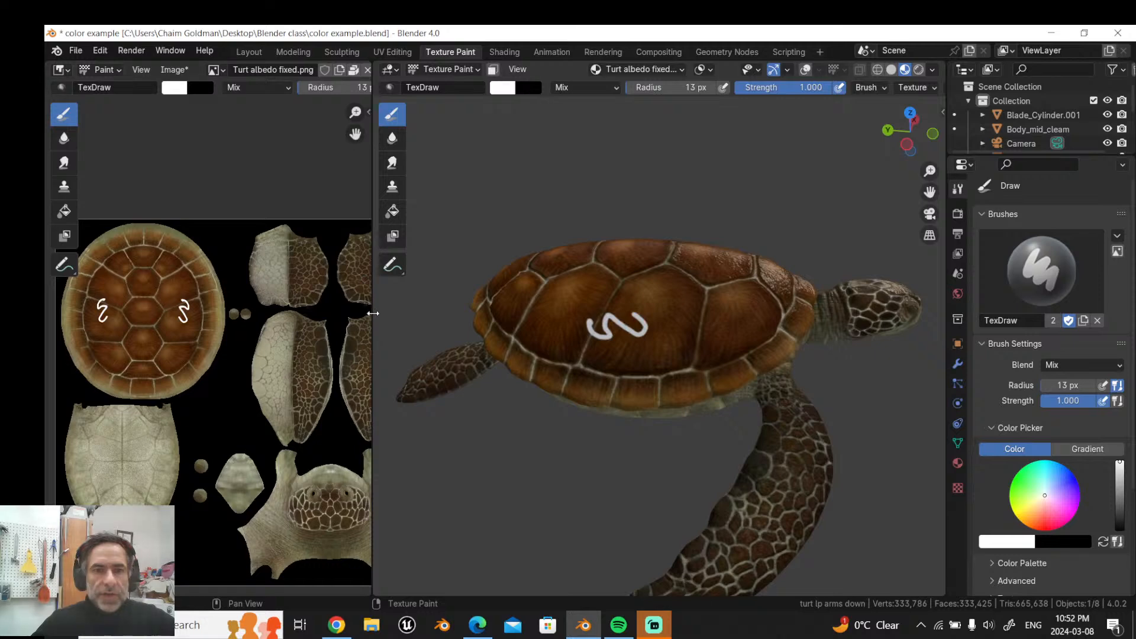
Step: Widen the image editor and paint two more white squiggles directly on the shell area of the albedo image
left_click_drag(373, 313, 527, 314)
scroll(199, 310, "up", 2)
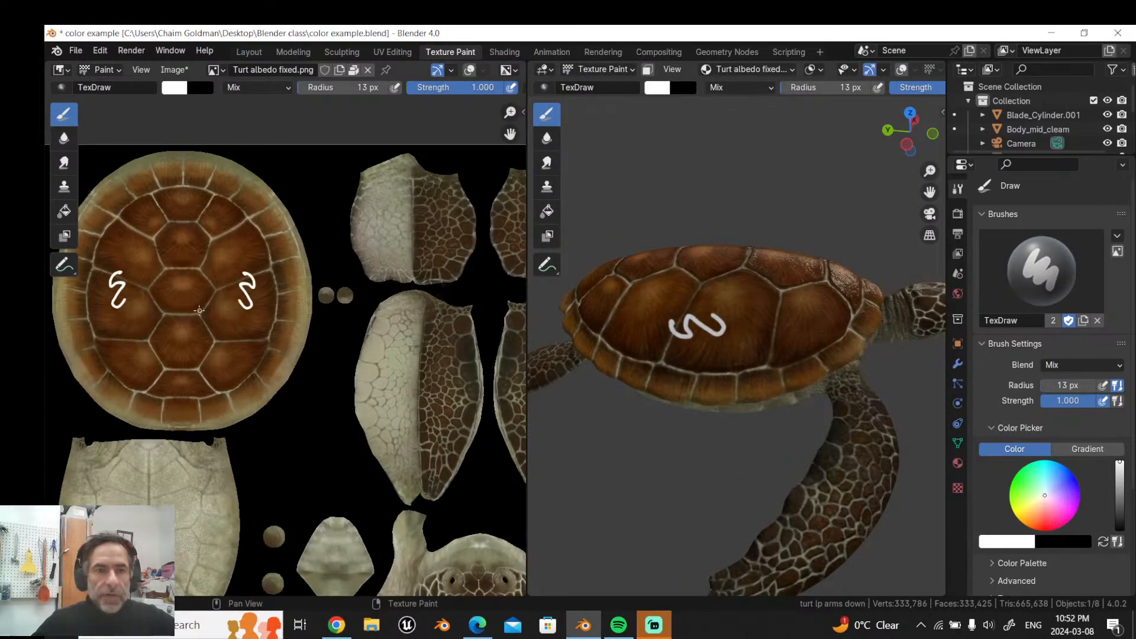
scroll(200, 310, "up", 2)
left_click_drag(194, 290, 158, 338)
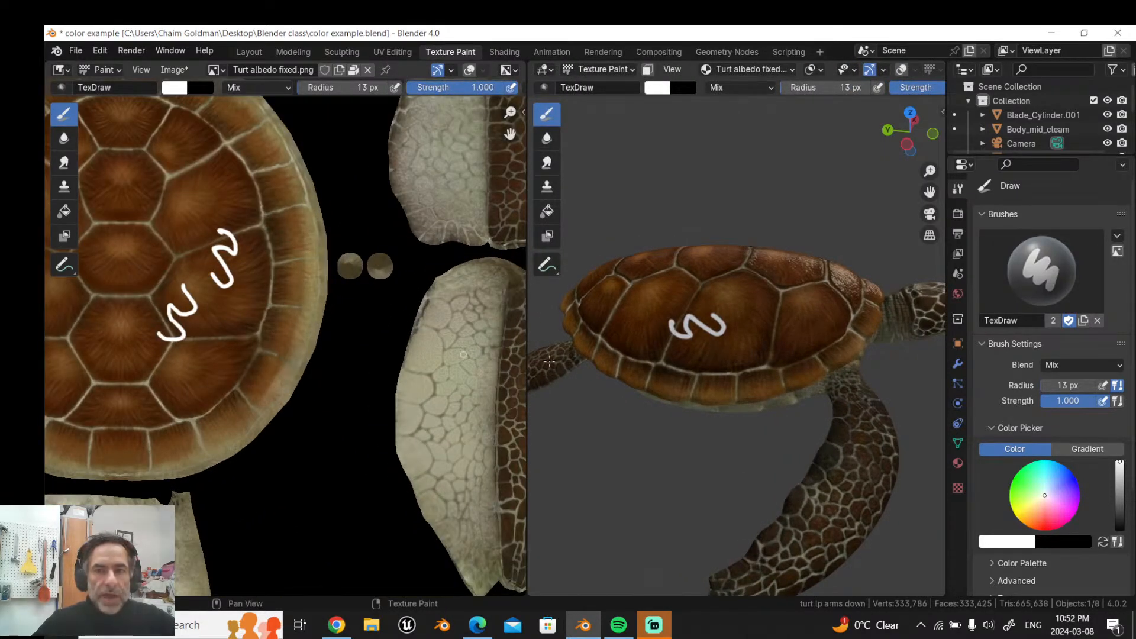
middle_click_drag(643, 432, 904, 435)
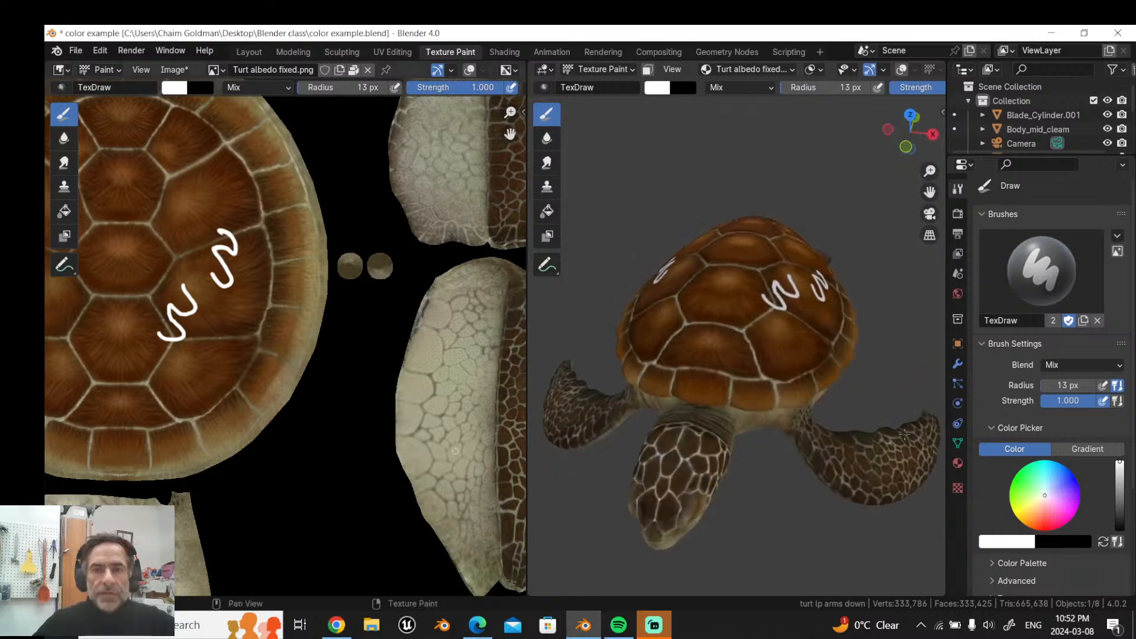
mouse_move(169, 203)
left_mouse_down()
mouse_move(142, 325)
mouse_move(151, 350)
left_mouse_up()
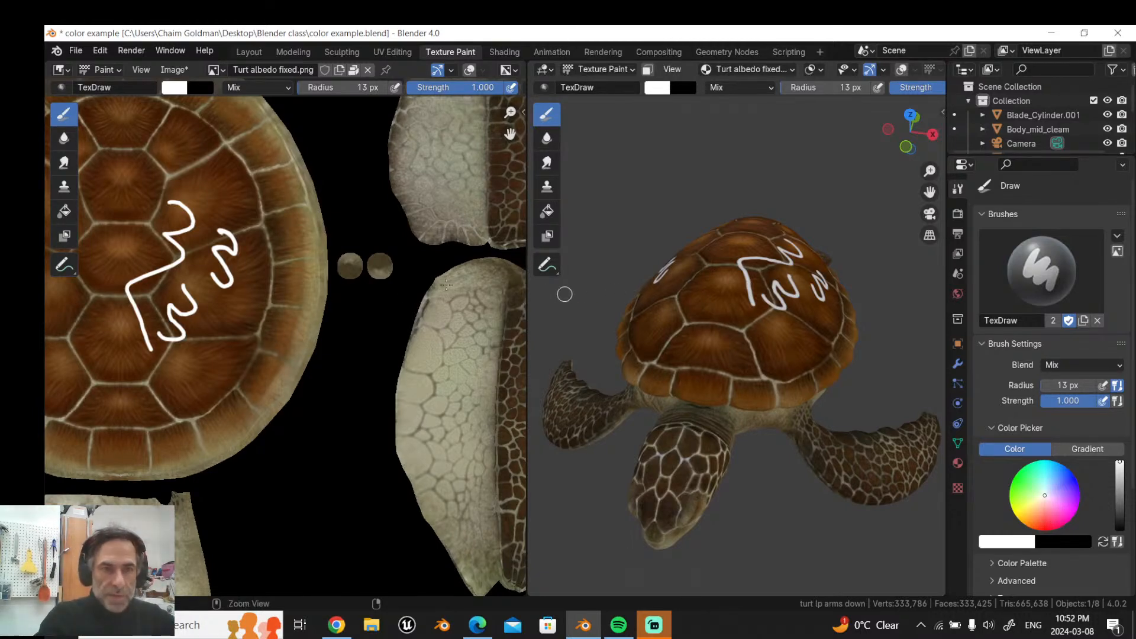
Step: Undo all three white strokes painted on the turtle's shell
key("ctrl+z")
key("ctrl+z")
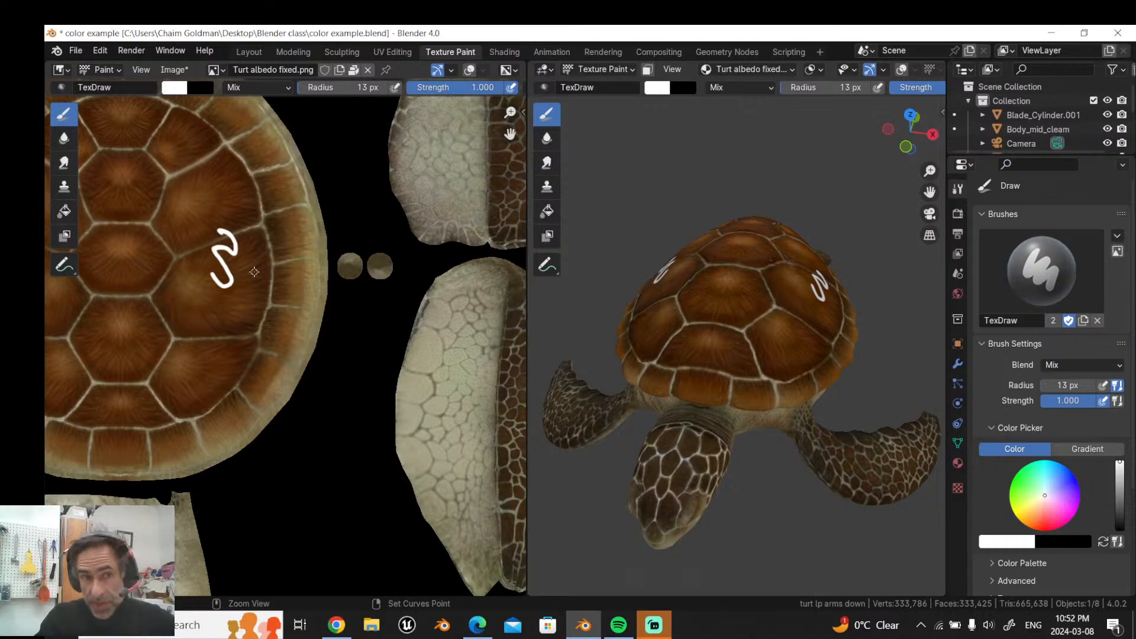
key("ctrl+z")
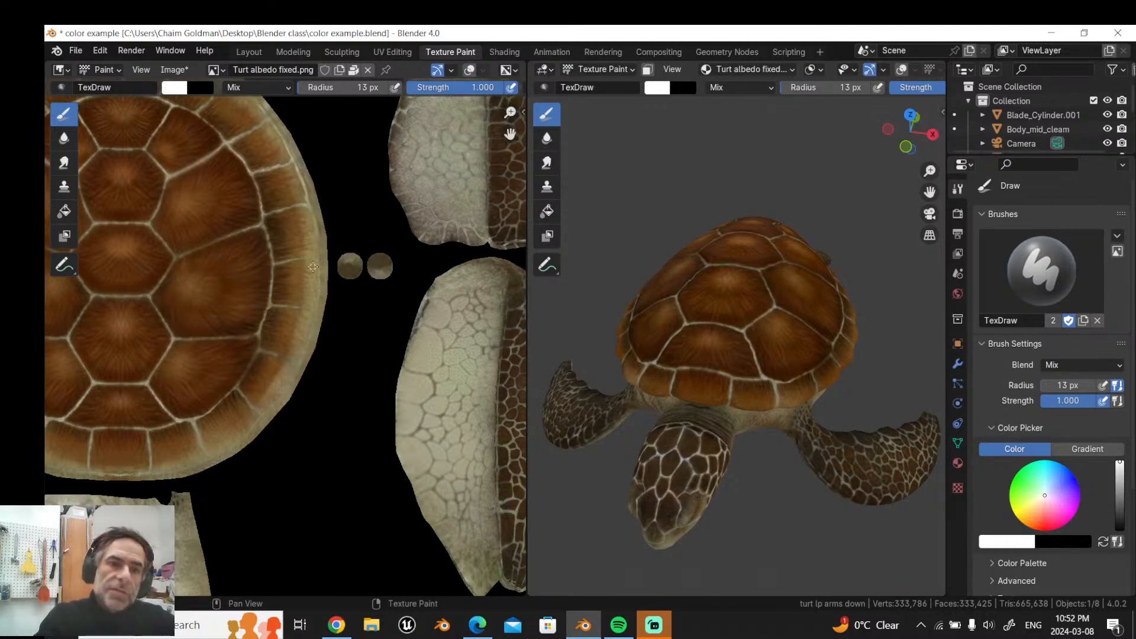
Step: Compare the albedo image with the turtle model, and examine the image texture's base color connection in the Shading workspace
scroll(313, 269, "down", 3)
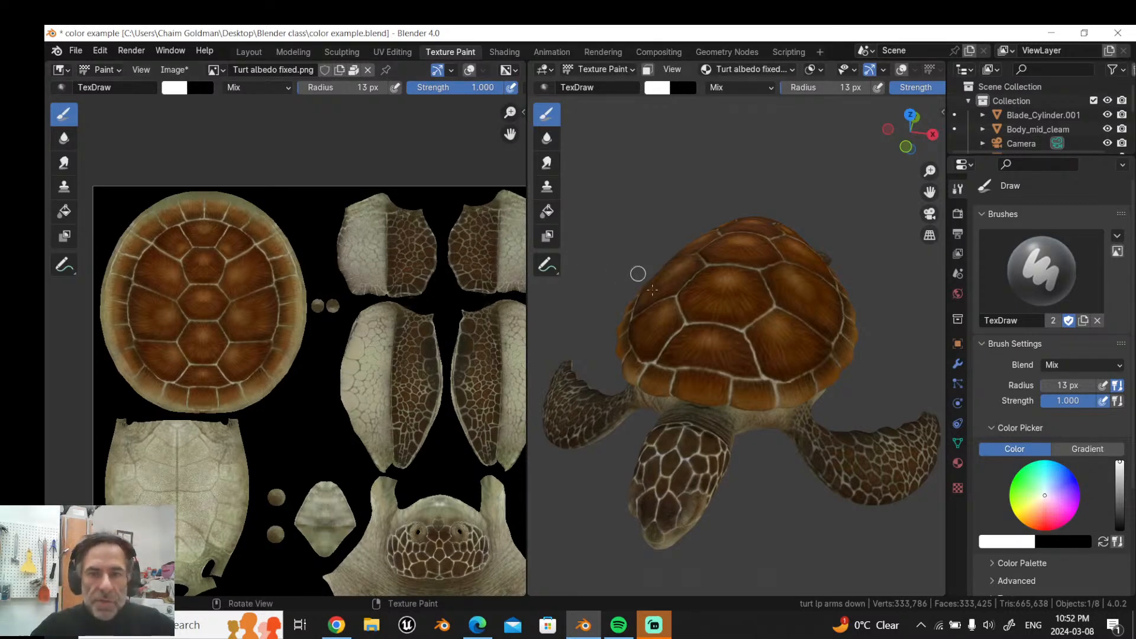
middle_click_drag(659, 306, 636, 268)
scroll(616, 242, "up", 2)
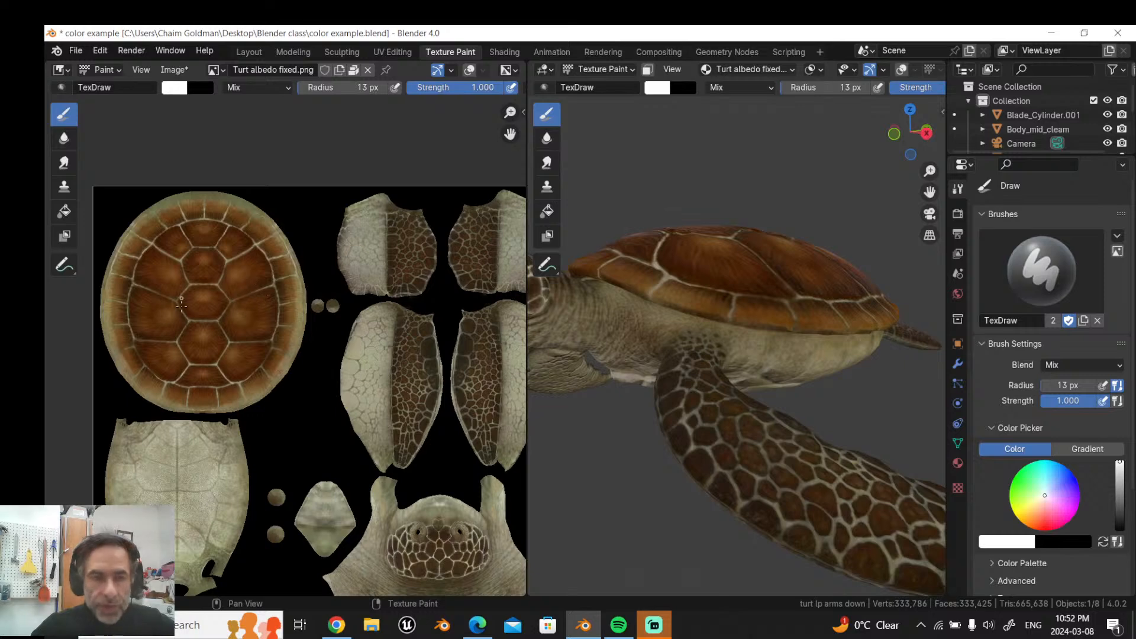
scroll(229, 320, "up", 2)
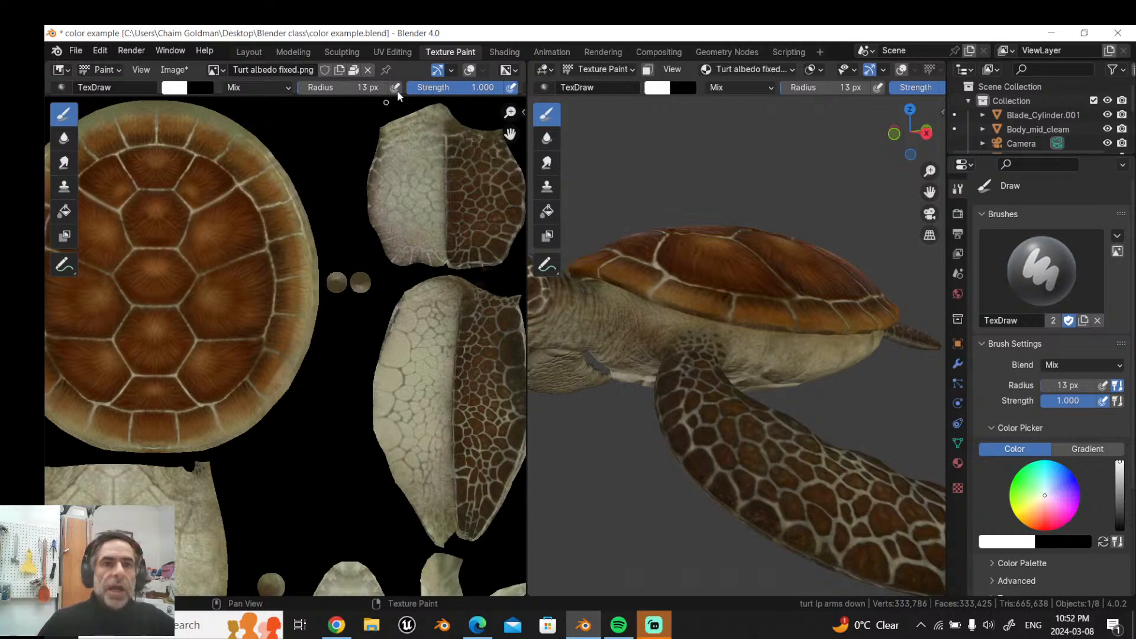
left_click(497, 51)
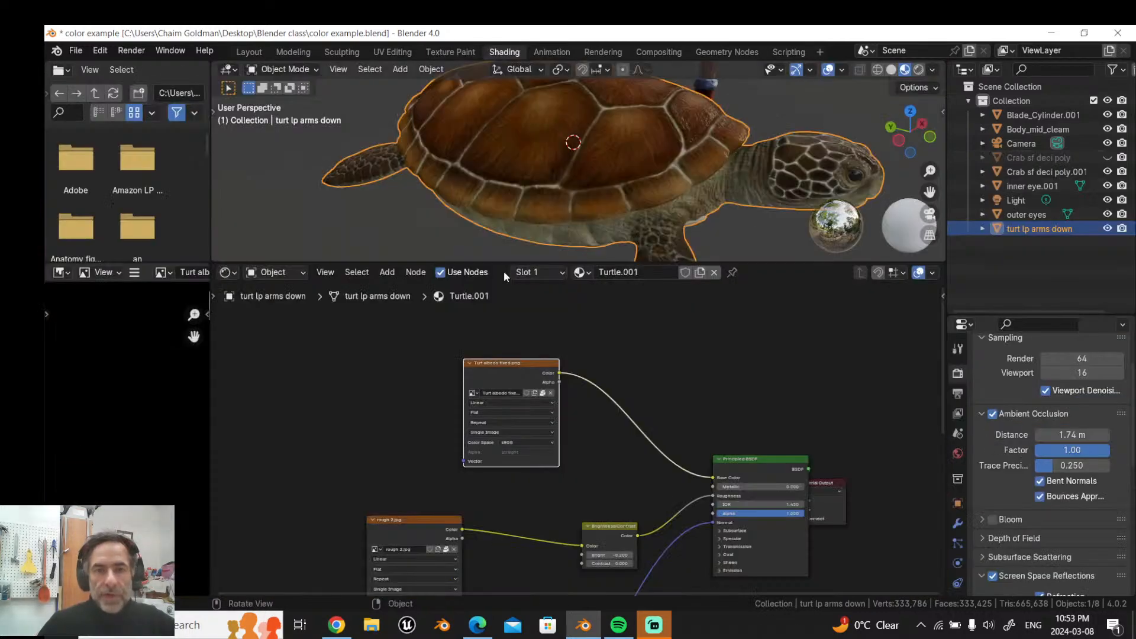
scroll(413, 334, "down", 2)
scroll(413, 335, "up", 1)
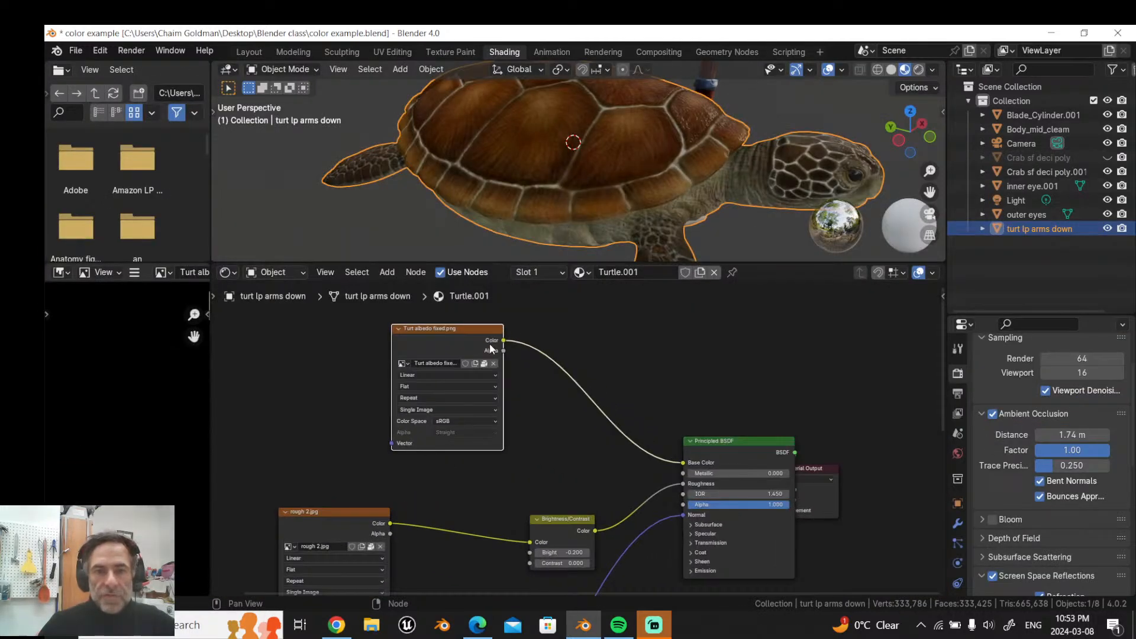
Step: Insert a Hue/Saturation/Value node between the turtle's albedo image texture and the Principled BSDF base color
left_click(387, 272)
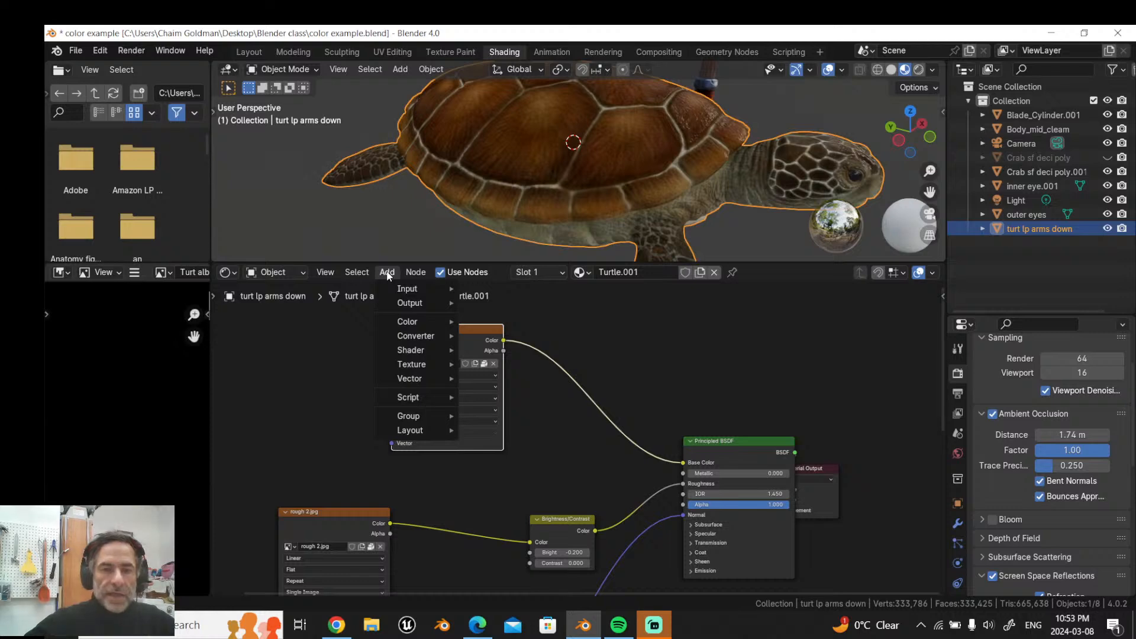
type("hu")
key("Return")
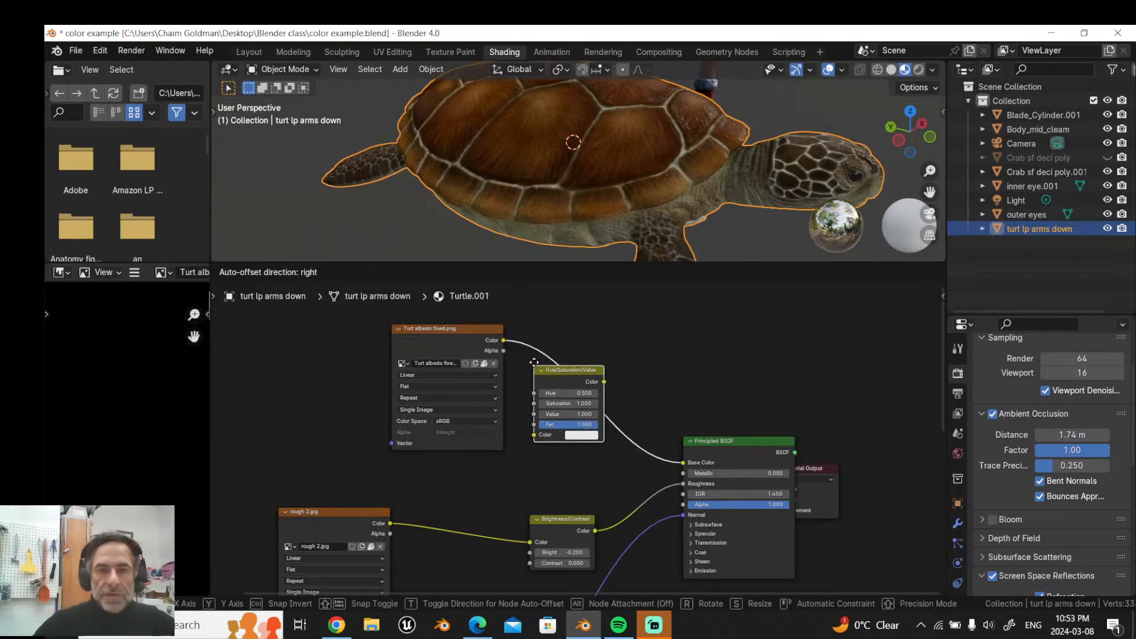
left_click(541, 356)
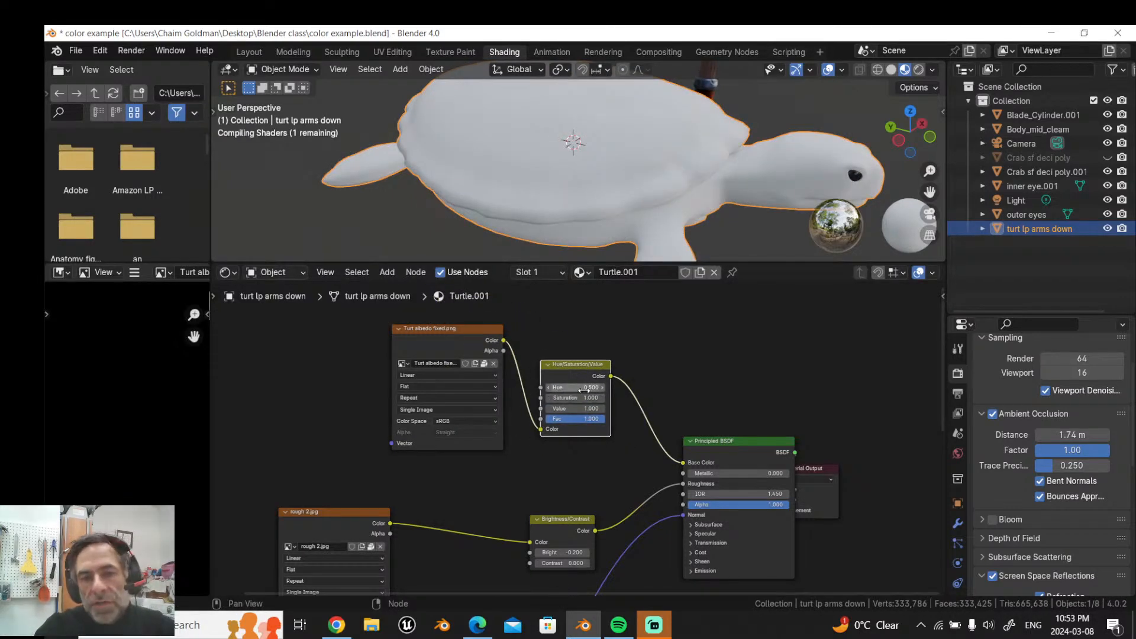
Step: Set the Hue/Saturation/Value node's hue to 0.6 and its value to 1.3
left_click(593, 389)
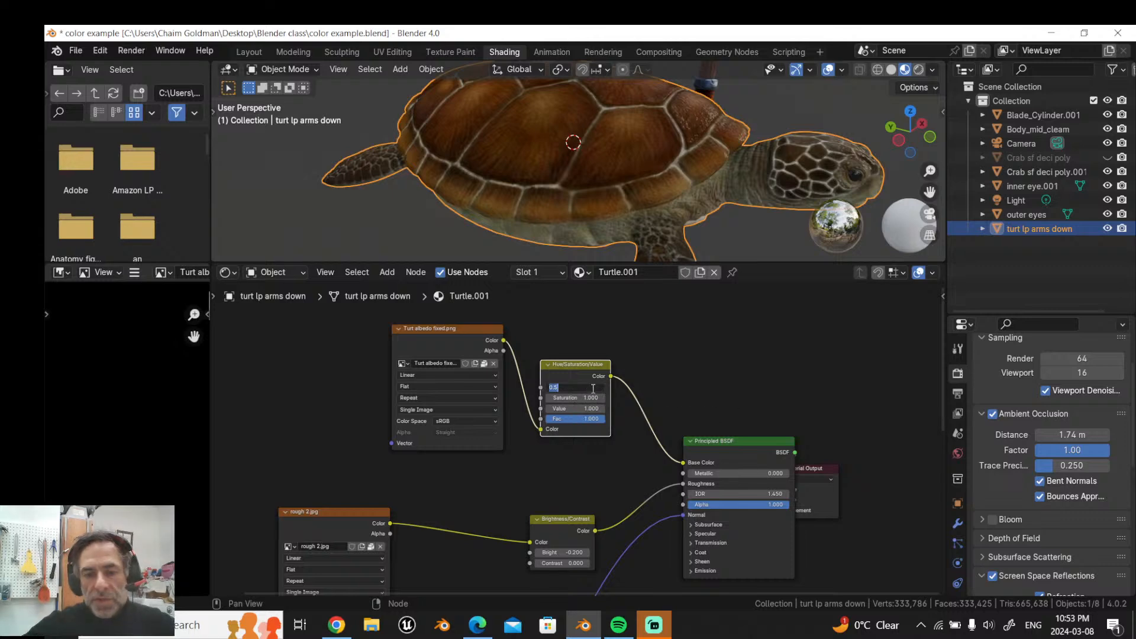
type(".6")
key("Return")
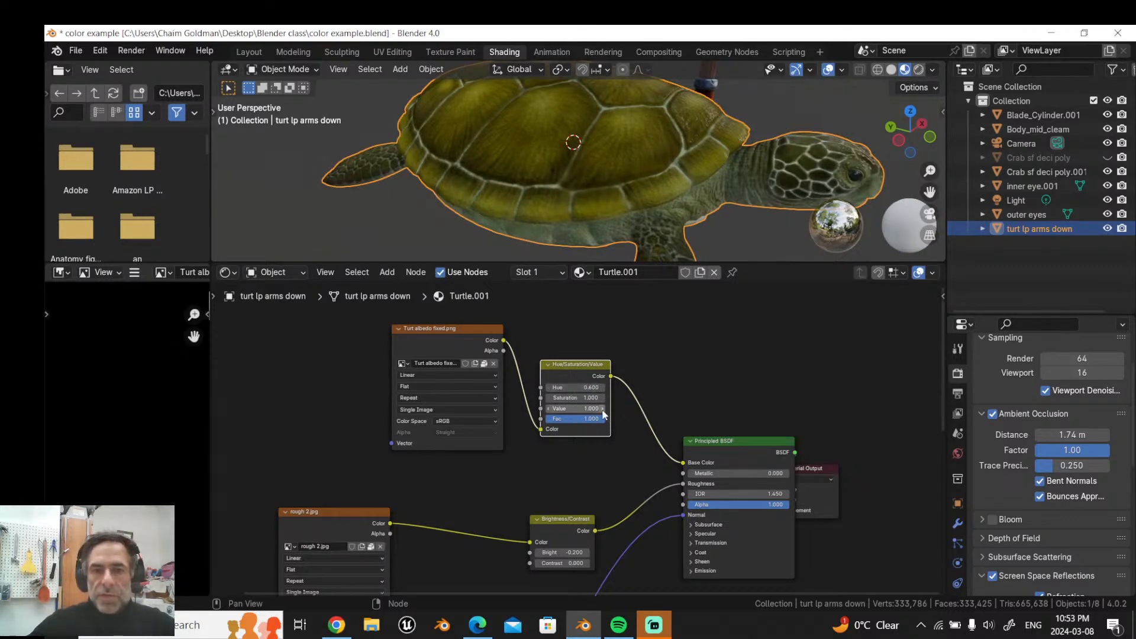
left_click(602, 409)
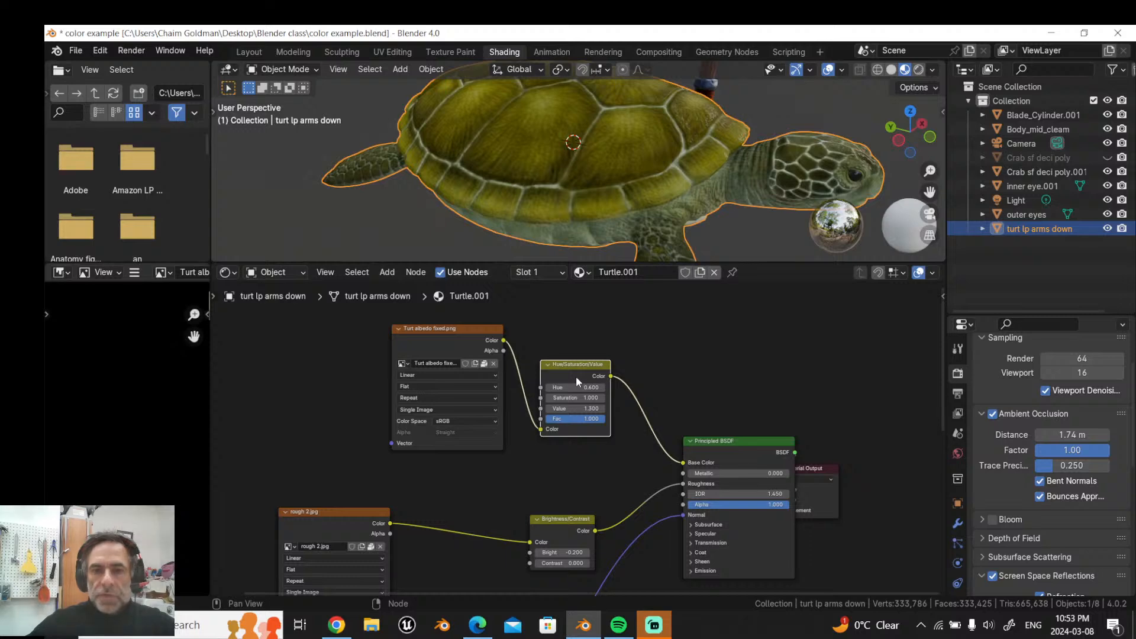
Step: Delete the Hue/Saturation/Value node and leave the albedo texture disconnected from the base color
key("Delete")
left_click_drag(503, 340, 621, 427)
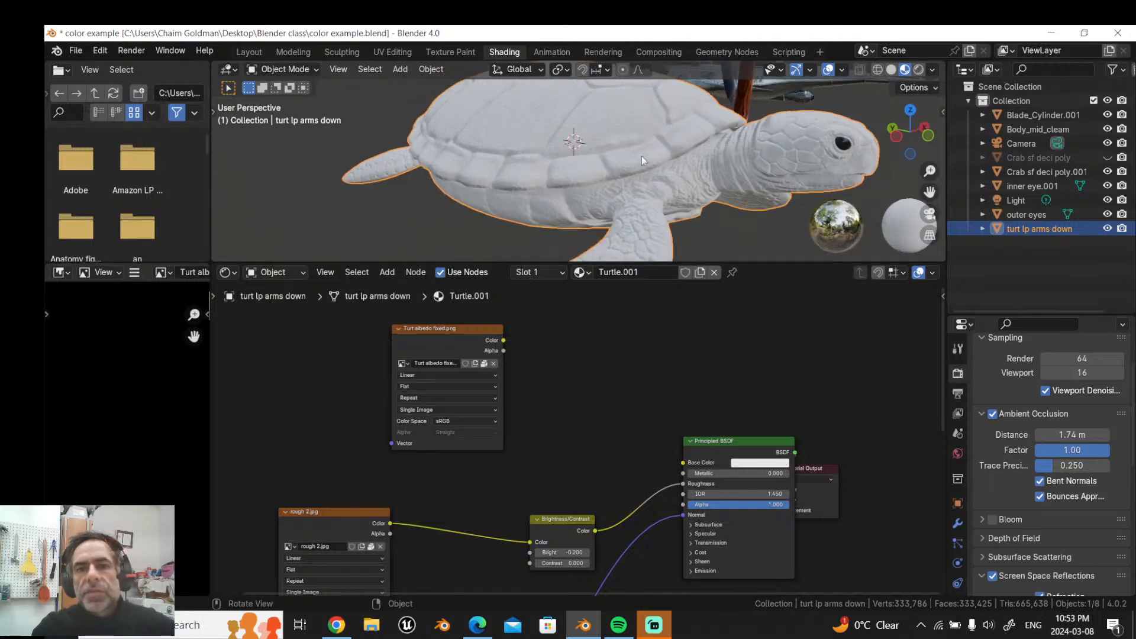
Step: Enlarge the 3D view and isolate the untextured turtle in local view
left_click_drag(746, 261, 746, 471)
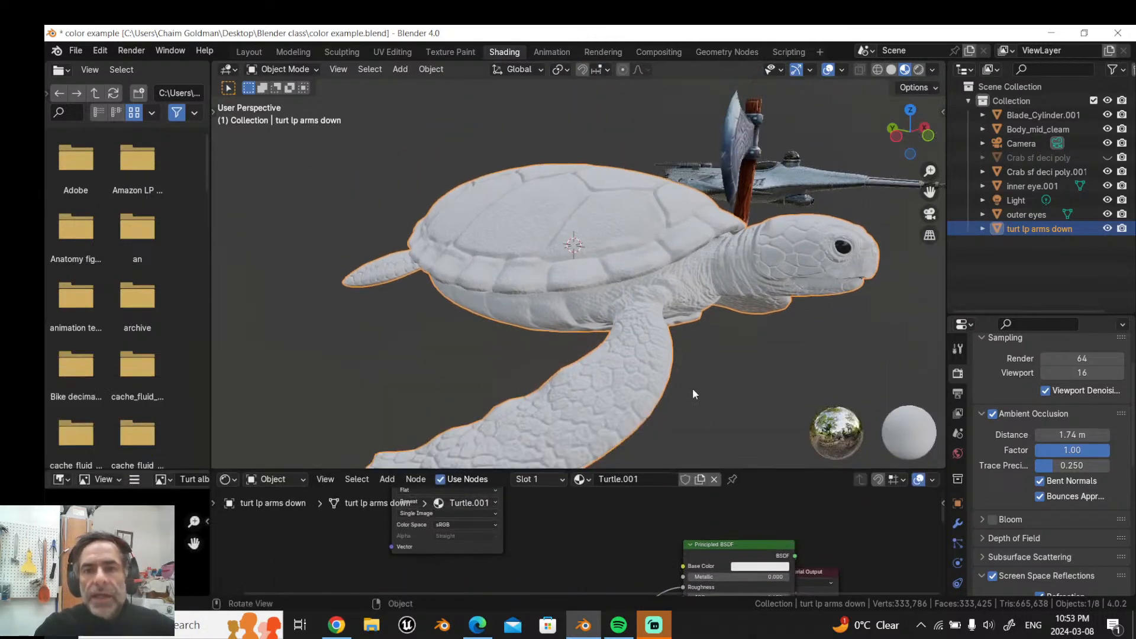
middle_click_drag(693, 388, 648, 364)
scroll(631, 307, "down", 5)
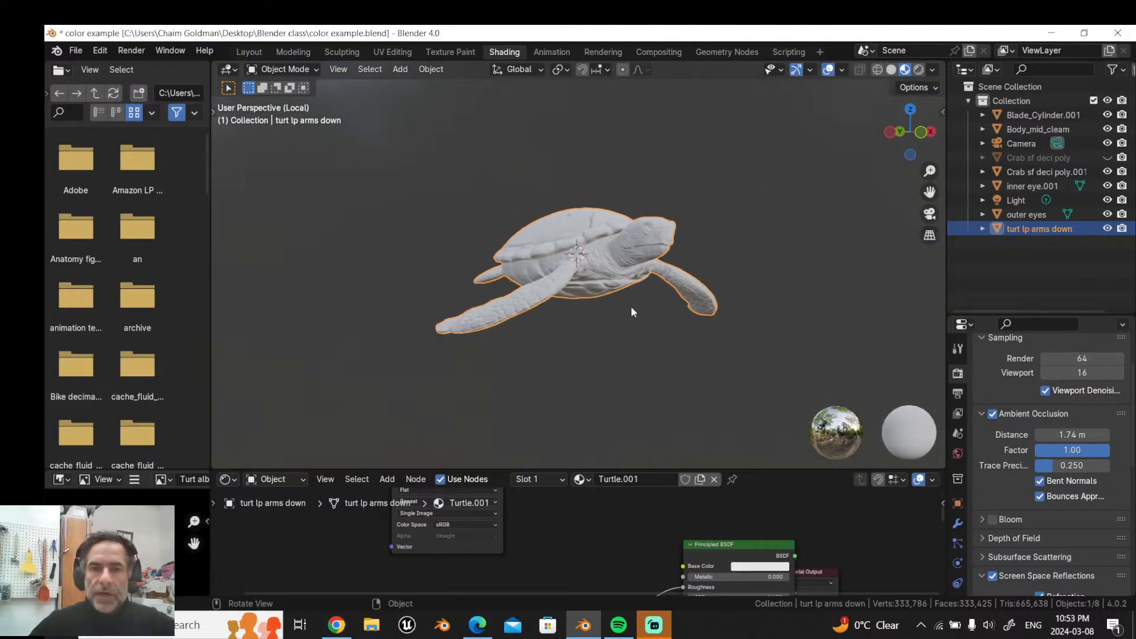
scroll(631, 307, "up", 7)
middle_click_drag(631, 307, 659, 349)
key("KP_Divide")
scroll(698, 278, "up", 6)
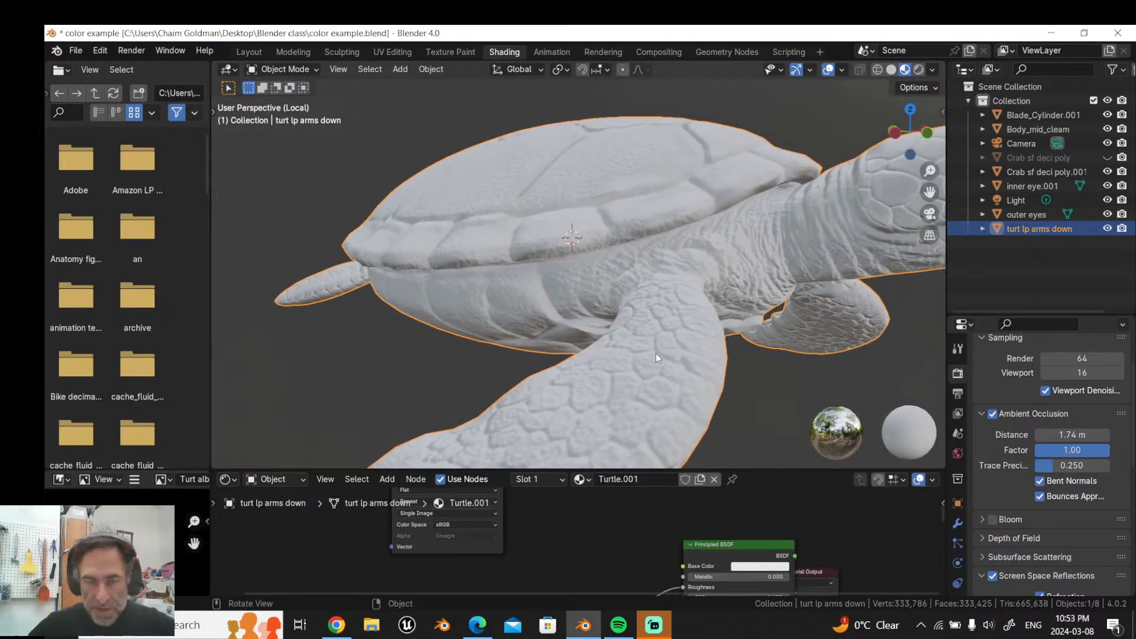
Step: Compare the turtle's surface detail in solid shading and in Material Preview from several angles
left_click(892, 70)
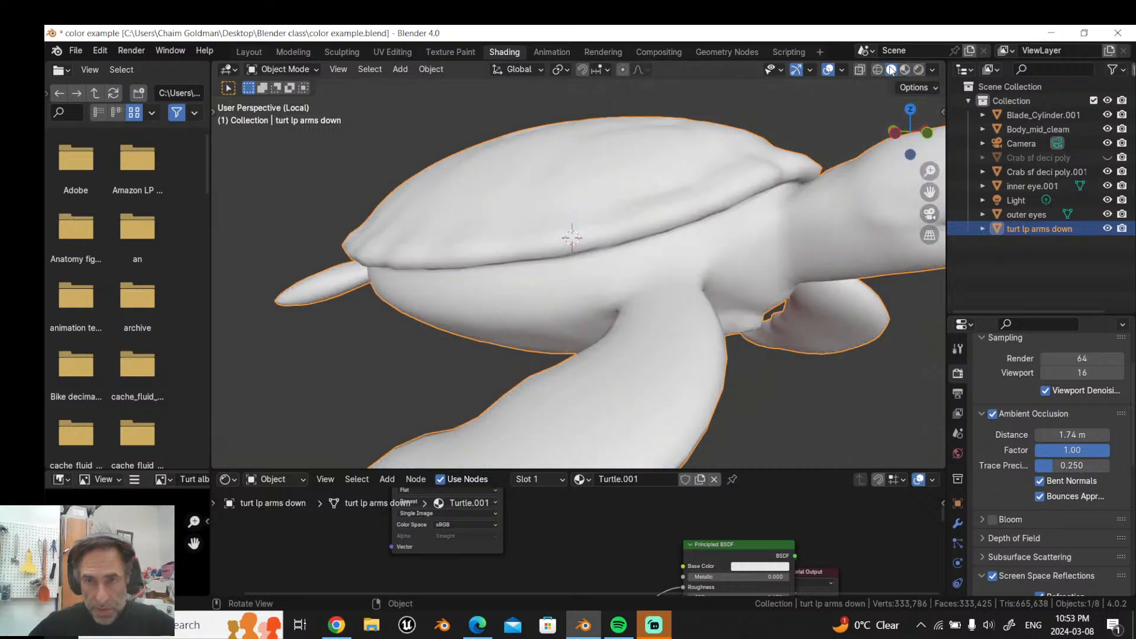
left_click(904, 70)
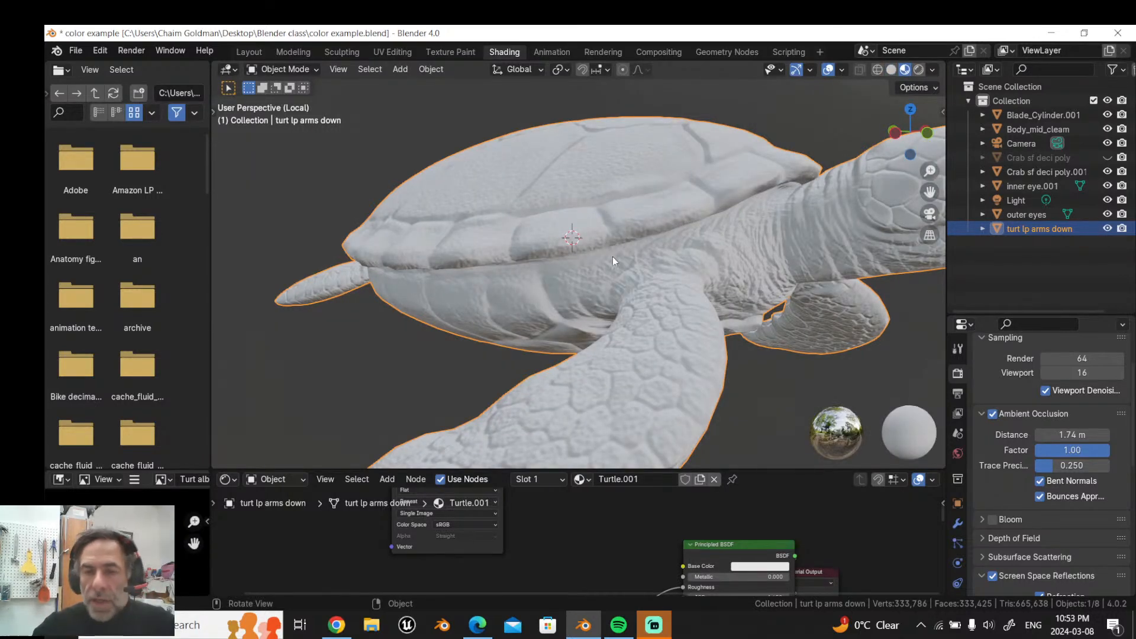
middle_click_drag(612, 256, 725, 247)
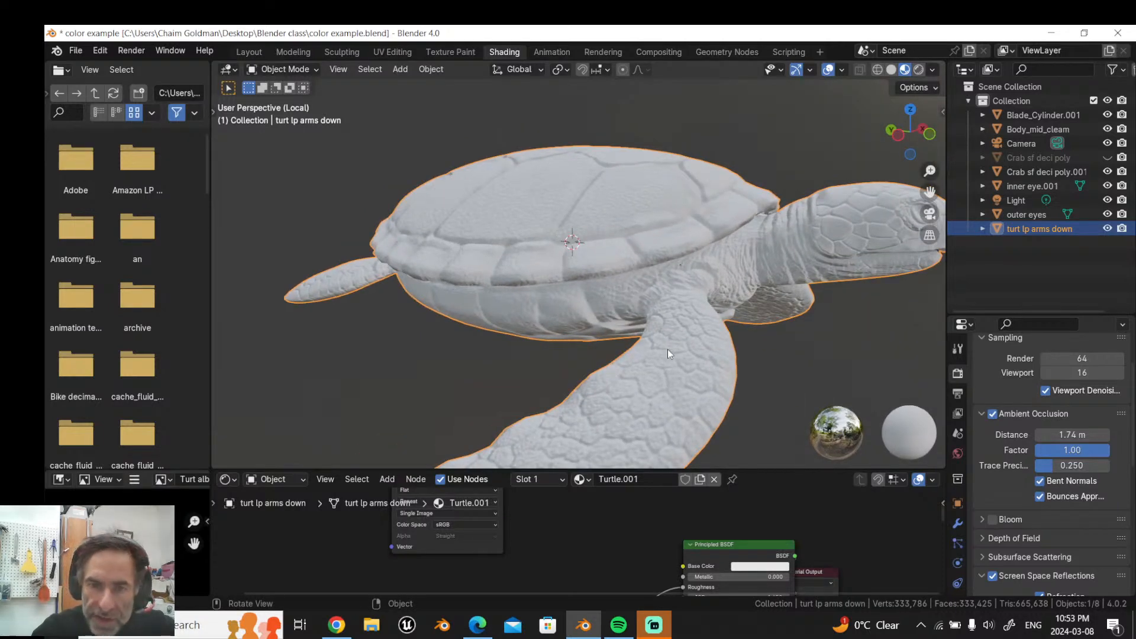
middle_click_drag(648, 341, 698, 277)
middle_click_drag(761, 246, 660, 268)
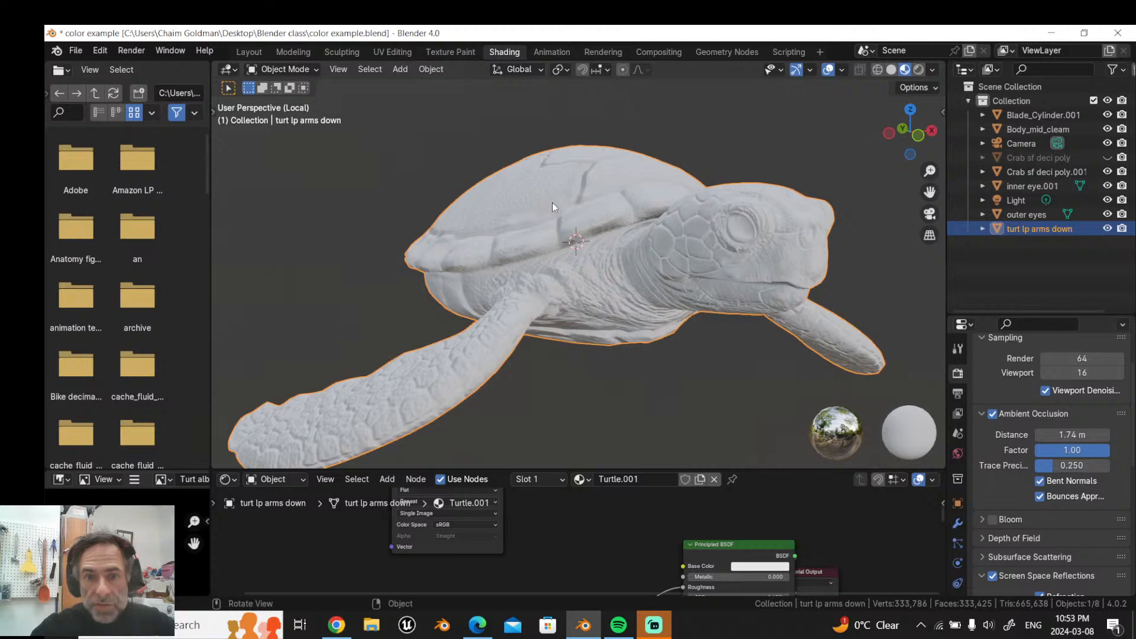
Step: Reconnect the albedo image texture's color output to the Principled BSDF base color
middle_click_drag(669, 533, 589, 592)
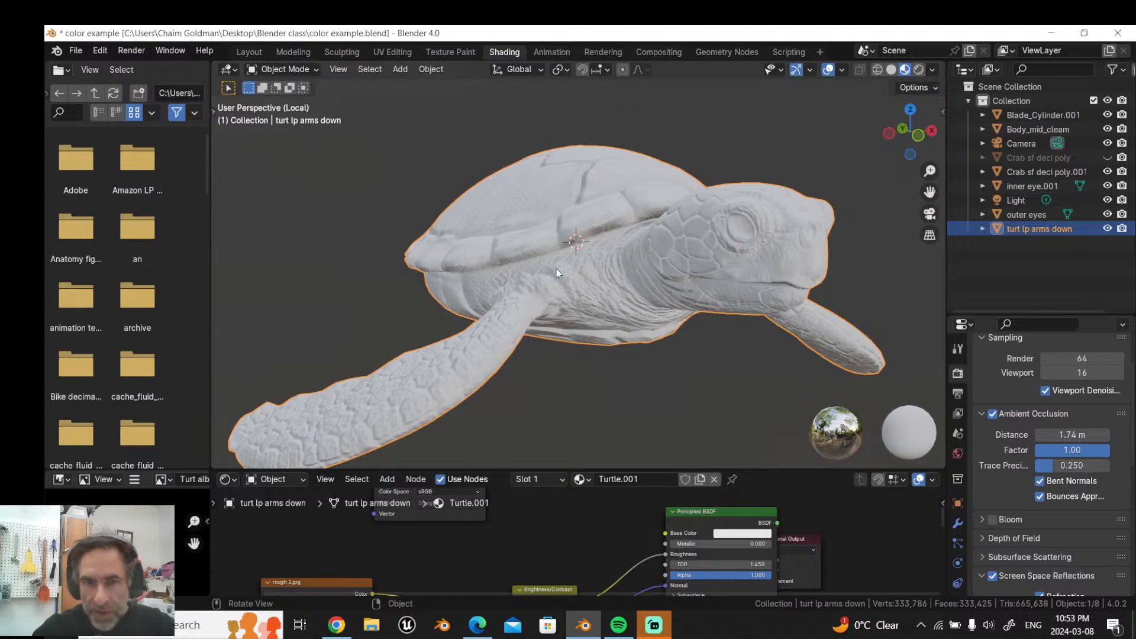
middle_click_drag(528, 544, 561, 527)
scroll(540, 509, "down", 2)
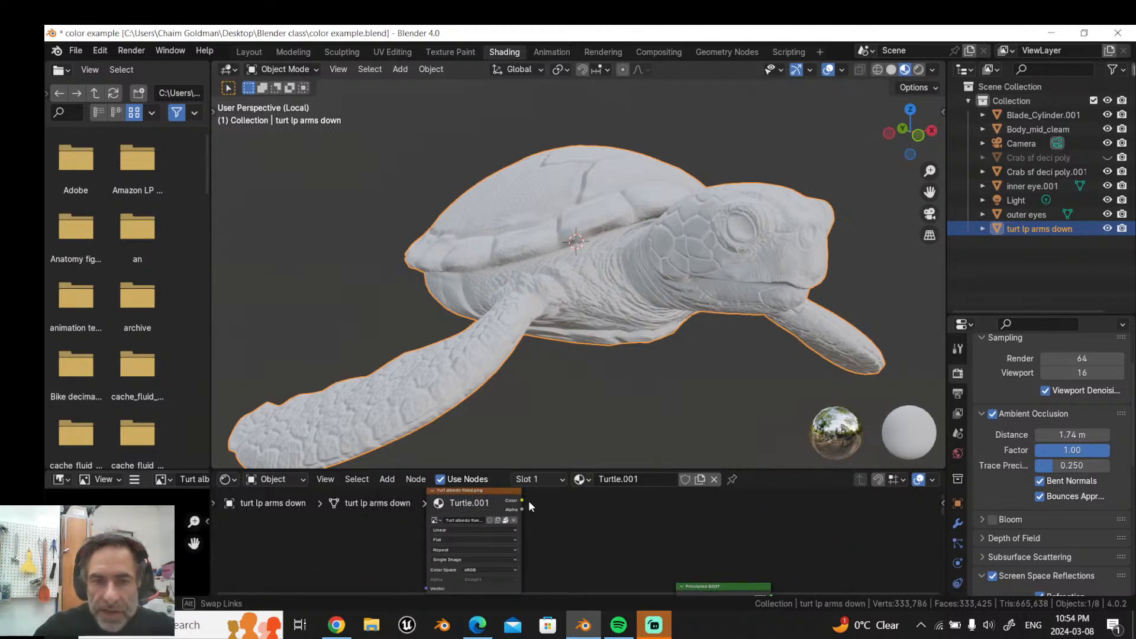
left_click_drag(532, 496, 682, 531)
Step: Exit the turtle's local view and isolate the axe model in its place
middle_click_drag(724, 224, 550, 219)
scroll(734, 212, "down", 3)
key("slash")
left_click_drag(931, 192, 477, 232)
scroll(657, 234, "up", 1)
left_click(448, 222)
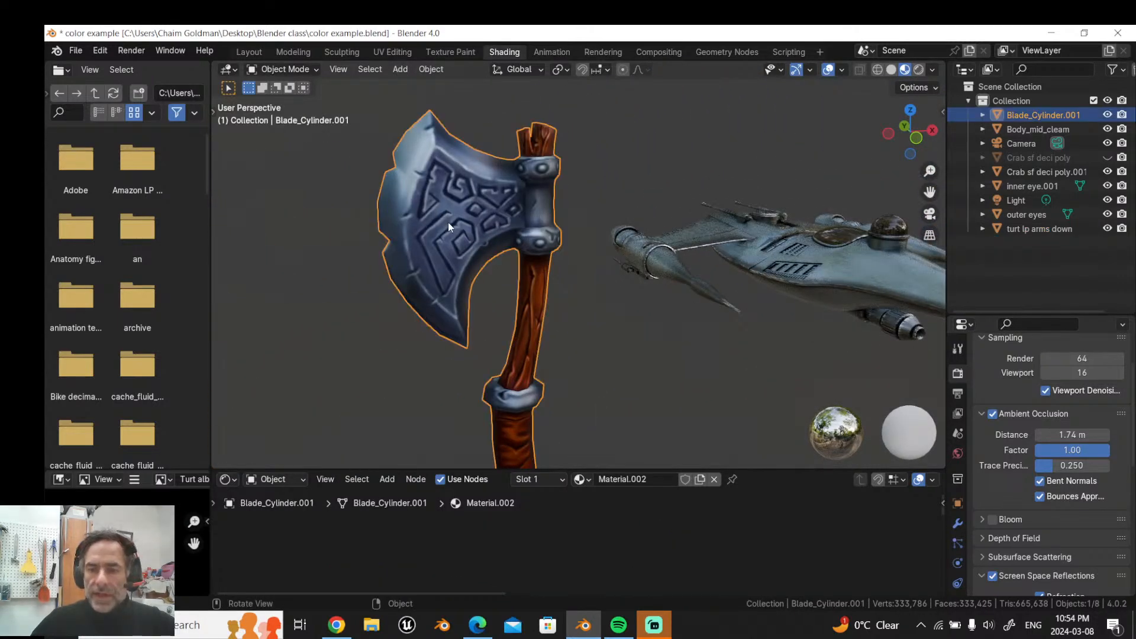
key("slash")
left_click_drag(930, 192, 927, 238)
scroll(604, 214, "up", 2)
Step: Compare the axe in solid shading and in Material Preview
left_click(890, 70)
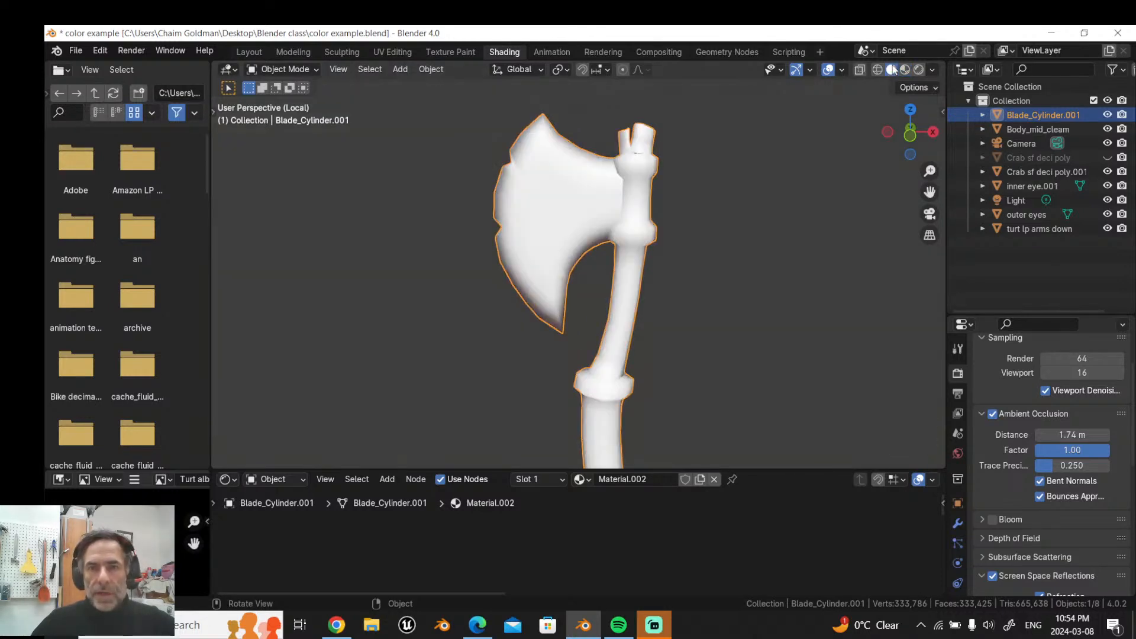
mouse_move(678, 201)
middle_mouse_down()
mouse_move(748, 199)
mouse_move(624, 203)
middle_mouse_up()
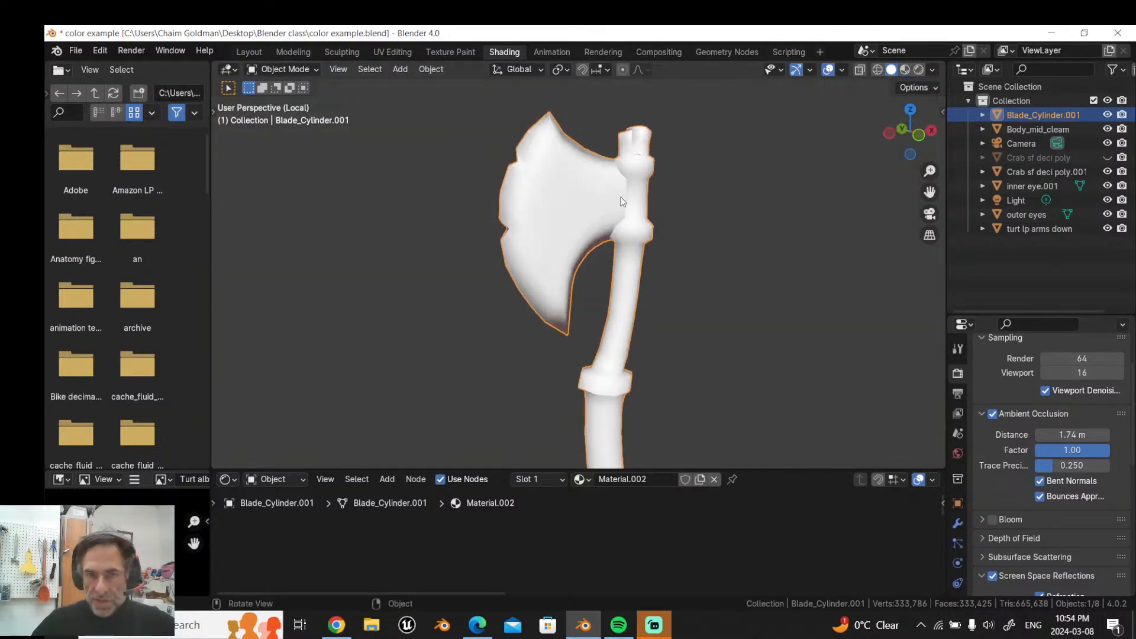
left_click(905, 70)
middle_click_drag(556, 166, 526, 174)
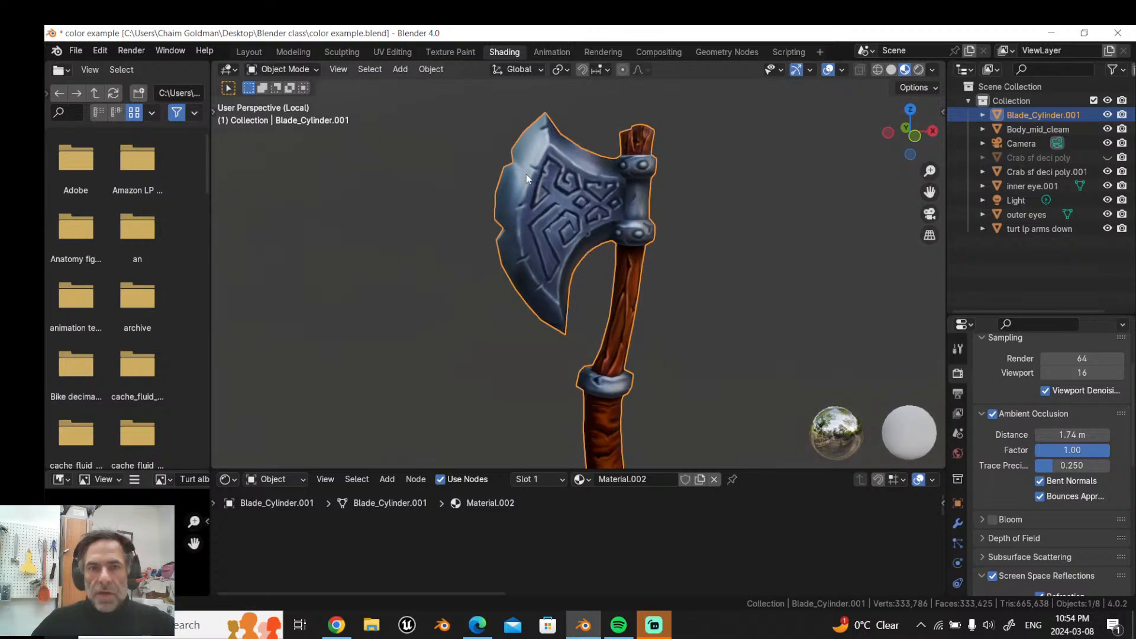
scroll(544, 216, "up", 1)
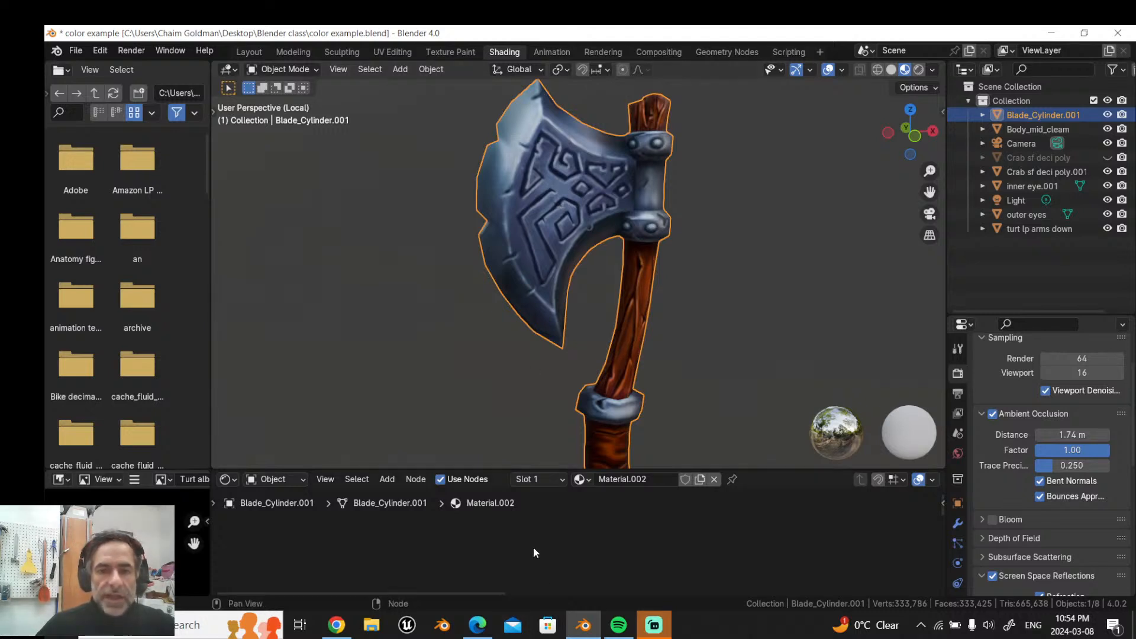
Step: Select the image texture node in the axe's material node tree
scroll(533, 547, "down", 8)
scroll(568, 542, "down", 2)
middle_click_drag(593, 590, 614, 515)
left_click(678, 507)
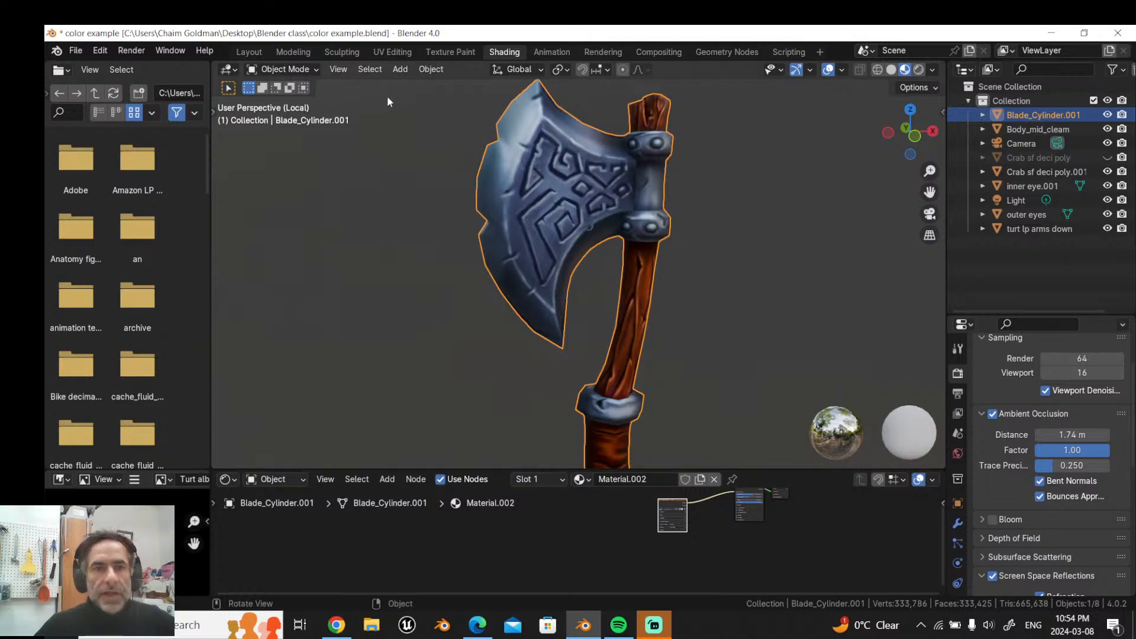
Step: Switch to the Texture Paint workspace and examine the Axe_diffuse_11.png image
left_click(456, 51)
mouse_move(309, 370)
middle_mouse_down()
mouse_move(329, 236)
mouse_move(84, 251)
middle_mouse_up()
scroll(332, 237, "up", 4)
scroll(241, 246, "up", 3)
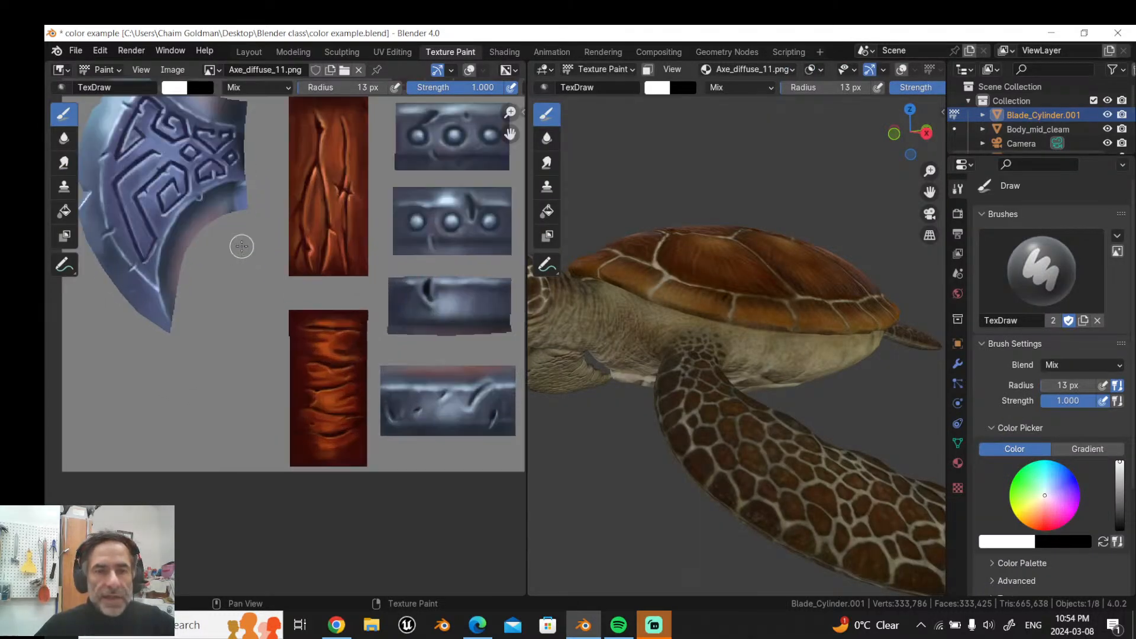
scroll(242, 246, "down", 2)
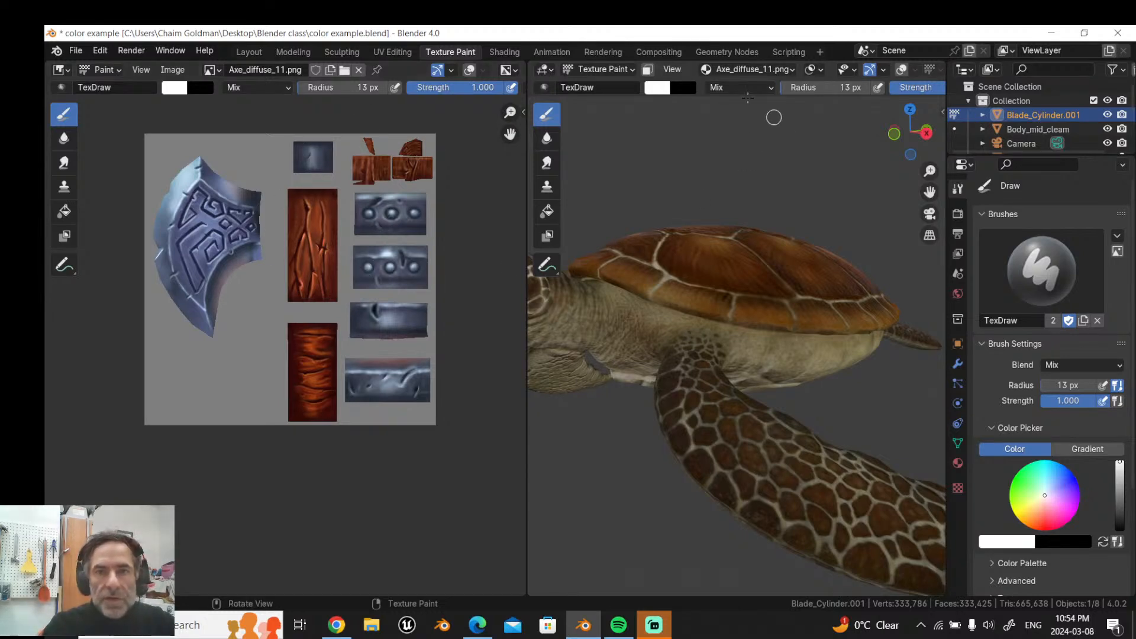
Step: Switch the 3D view to Object Mode and isolate the axe in local view, facing the blade's side
scroll(713, 198, "down", 4)
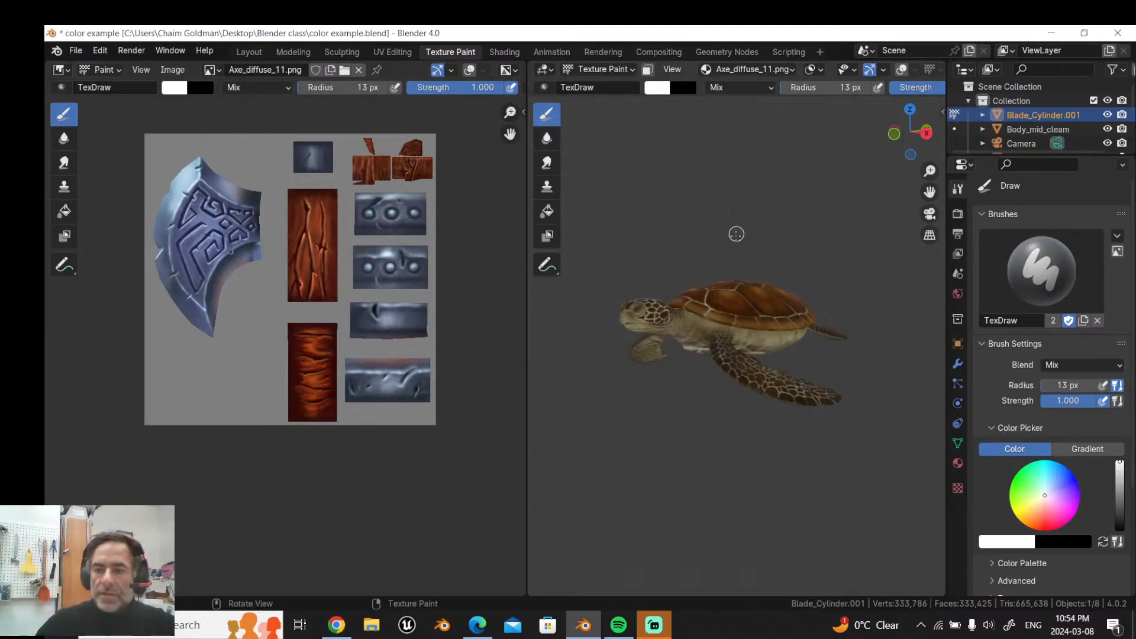
middle_click_drag(736, 233, 733, 255)
middle_click_drag(757, 212, 689, 206)
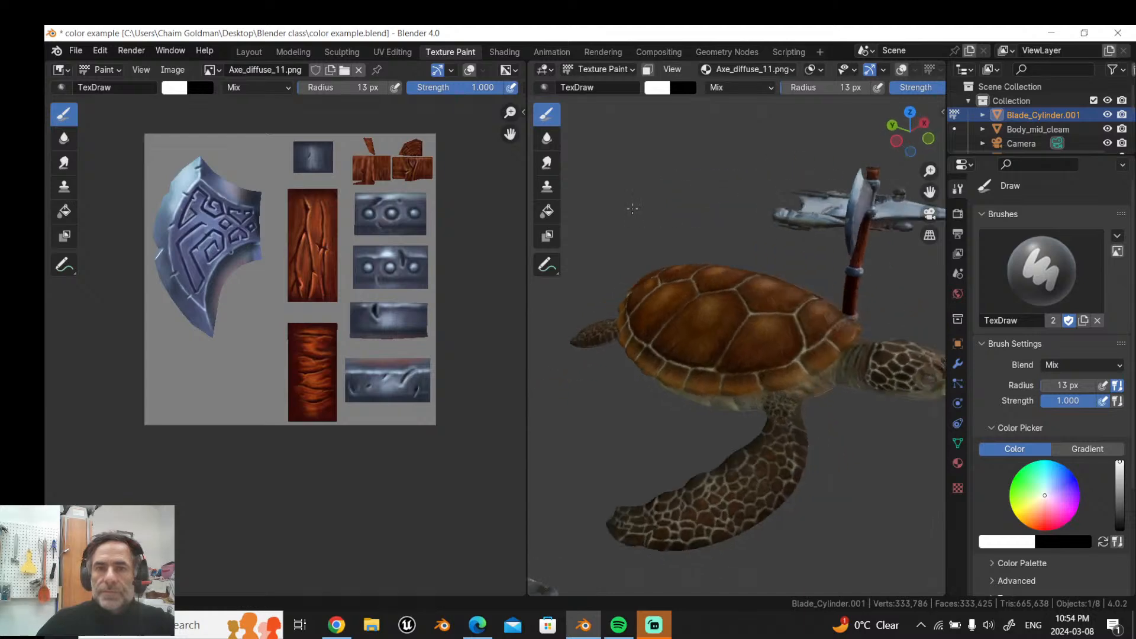
left_click(602, 68)
left_click(609, 84)
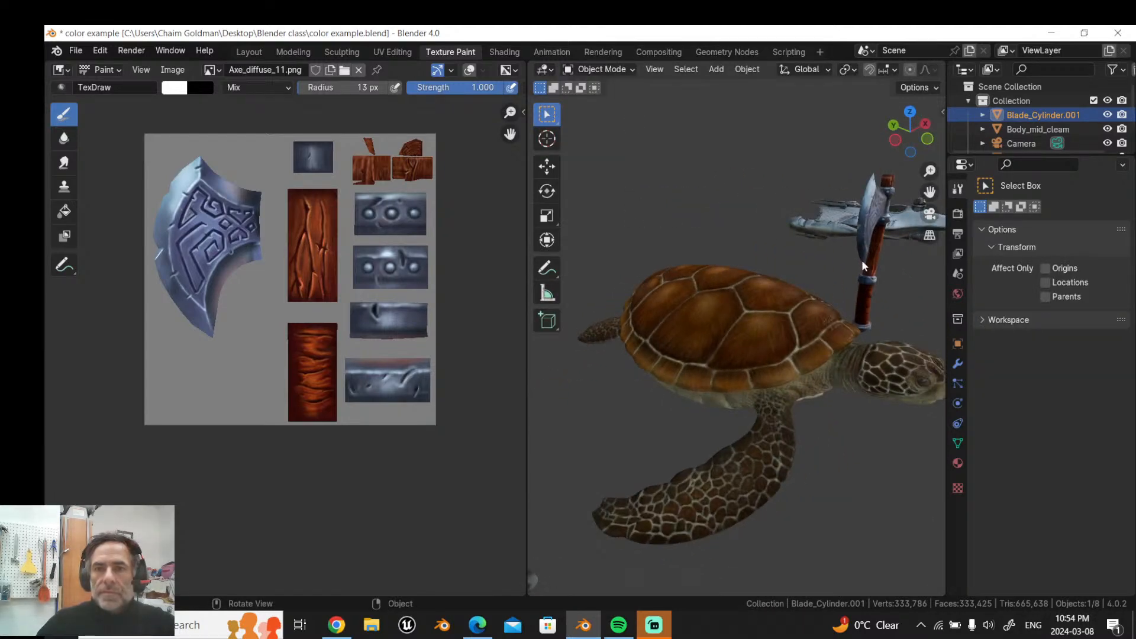
key("KP_Divide")
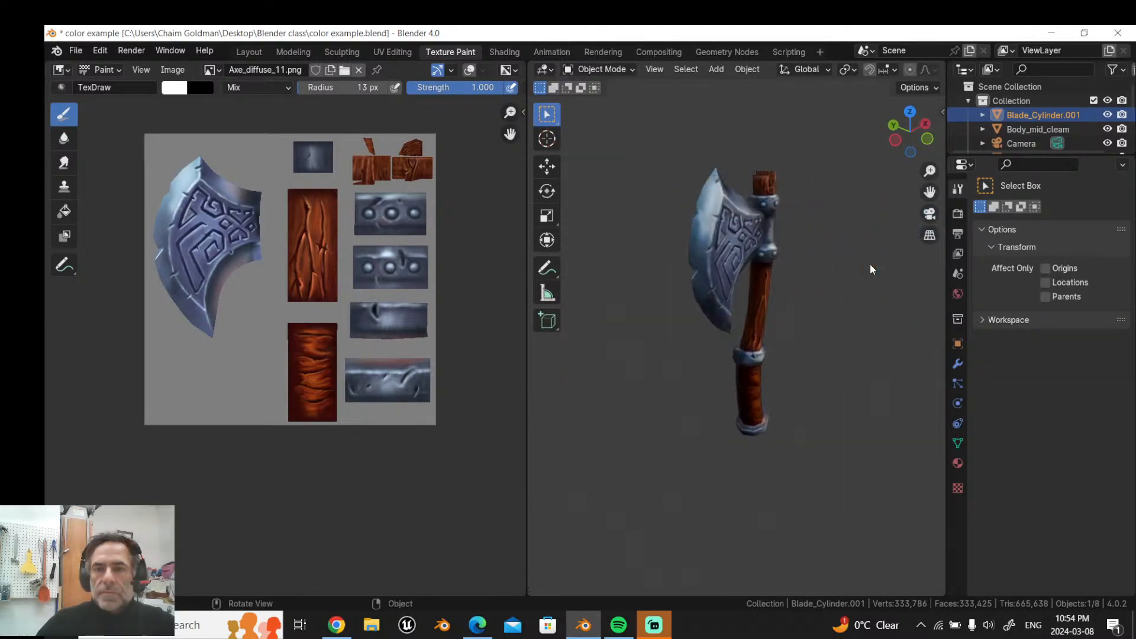
middle_click_drag(870, 264, 734, 247)
scroll(734, 247, "up", 3)
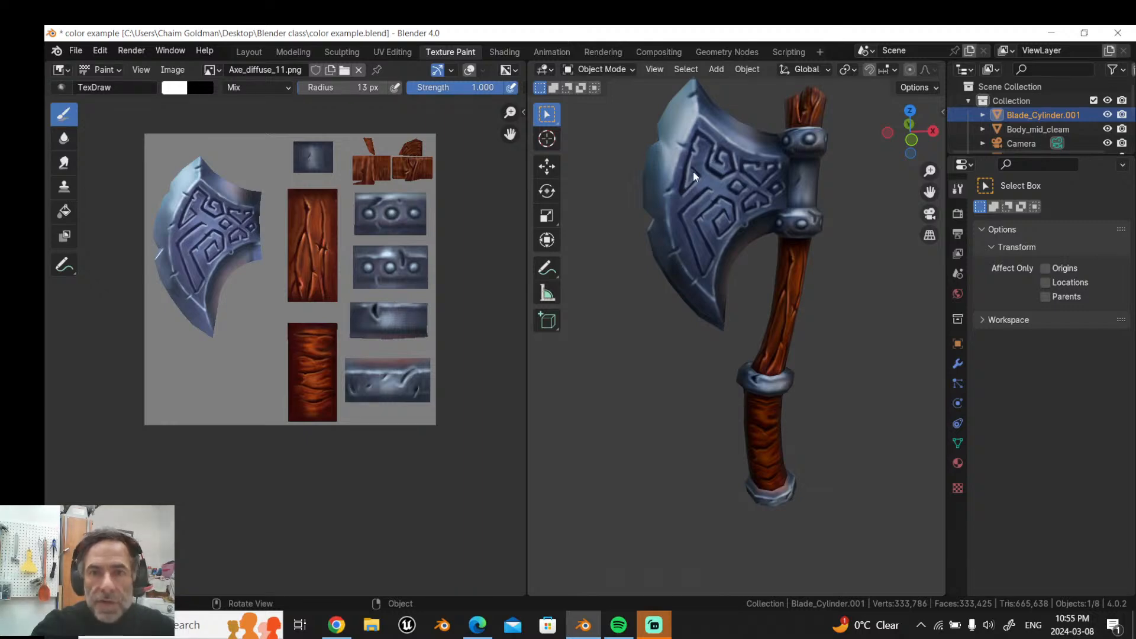
Step: Put the axe in Edit Mode, enlarge its 3D view and turn on the viewport overlays to show the mesh
left_click(601, 70)
left_click(606, 101)
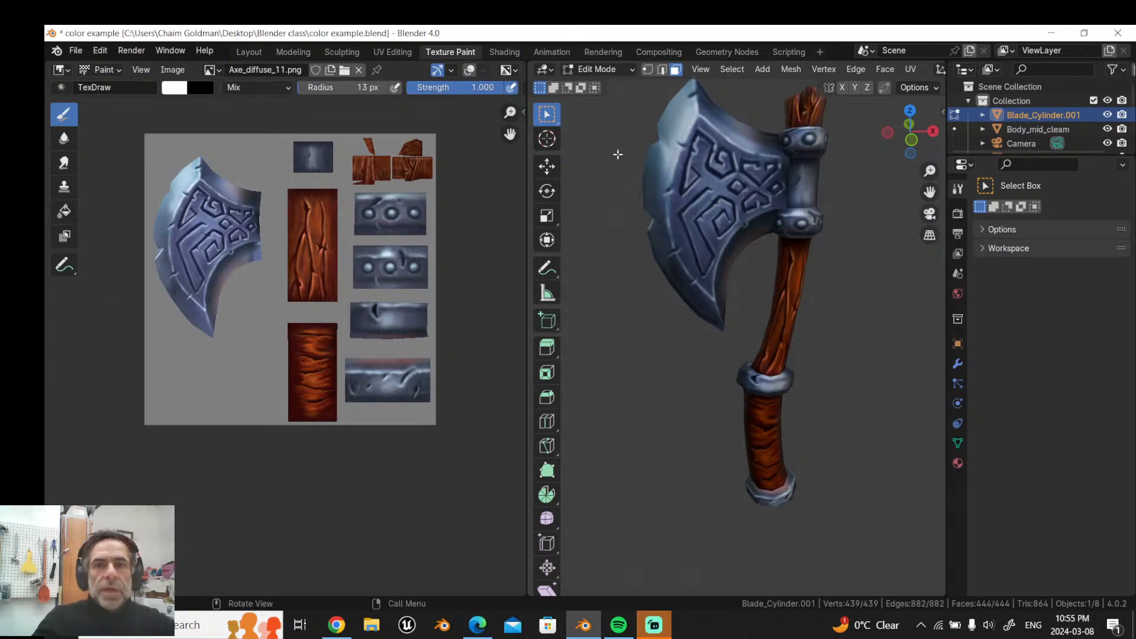
left_click_drag(948, 101, 1115, 101)
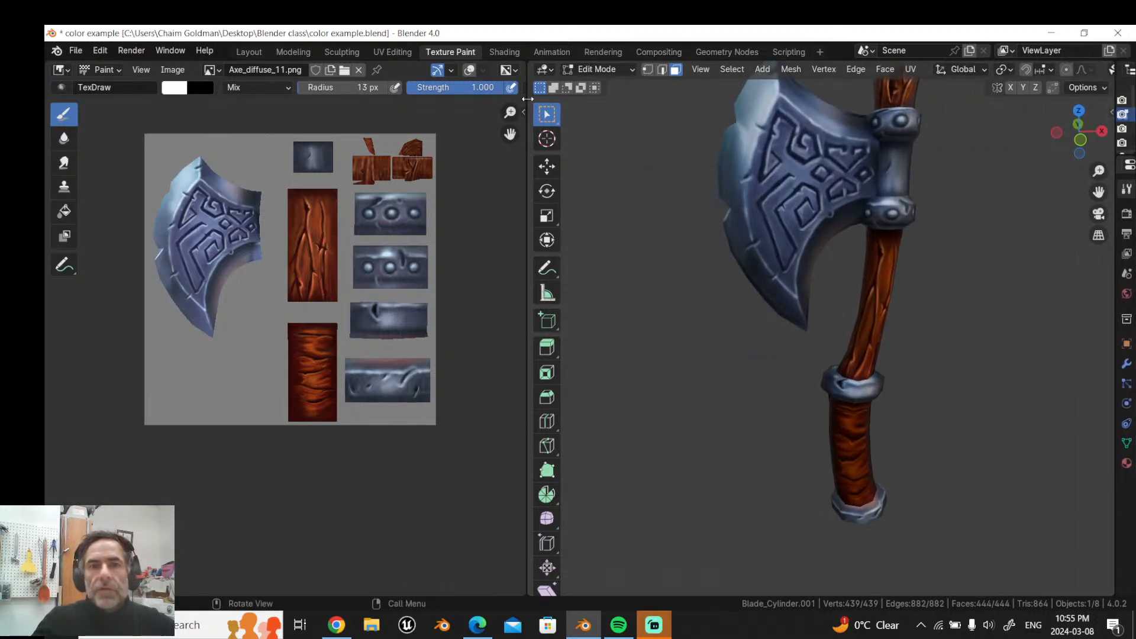
left_click_drag(527, 104, 201, 104)
left_click(974, 69)
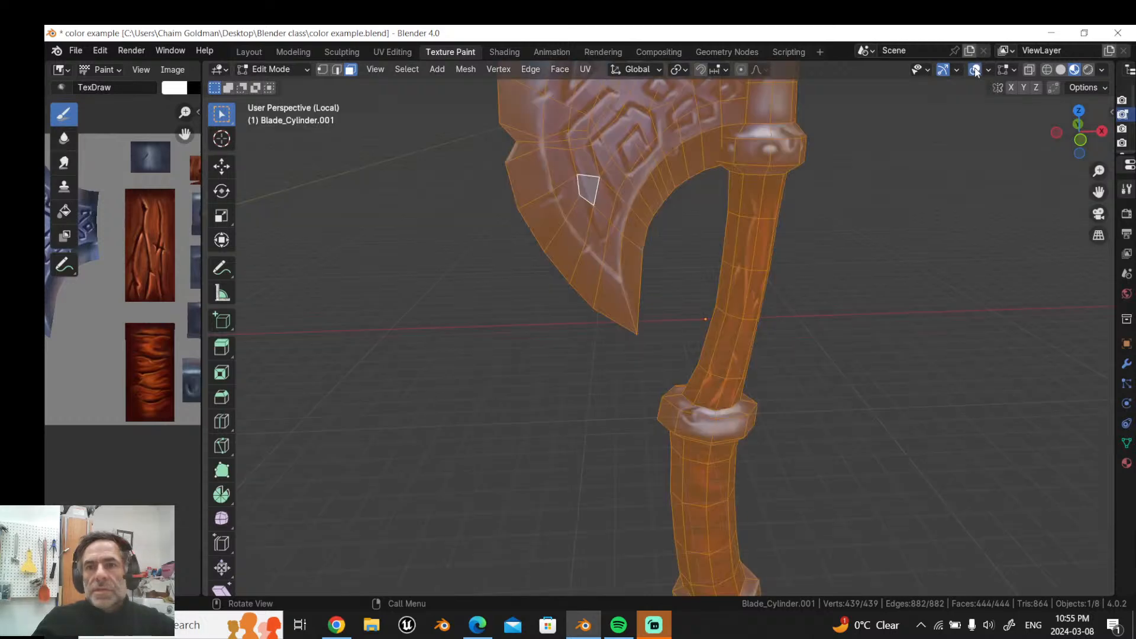
scroll(354, 259, "down", 2)
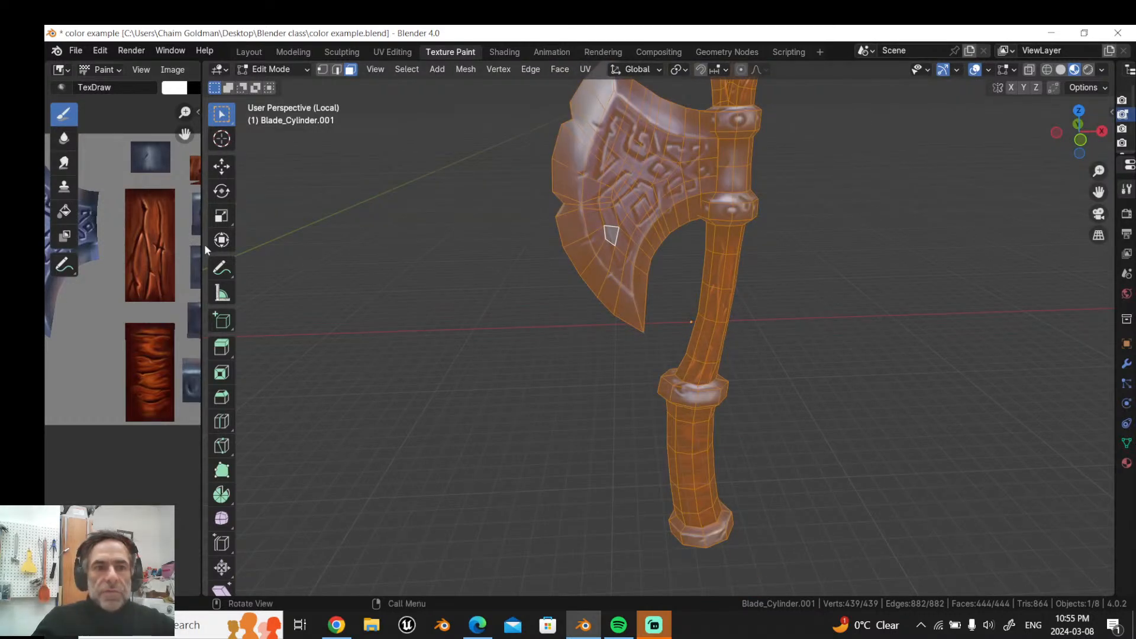
Step: Widen the image editor and turn on its overlays to show the axe's UV layout over the diffuse image
left_click_drag(201, 244, 575, 263)
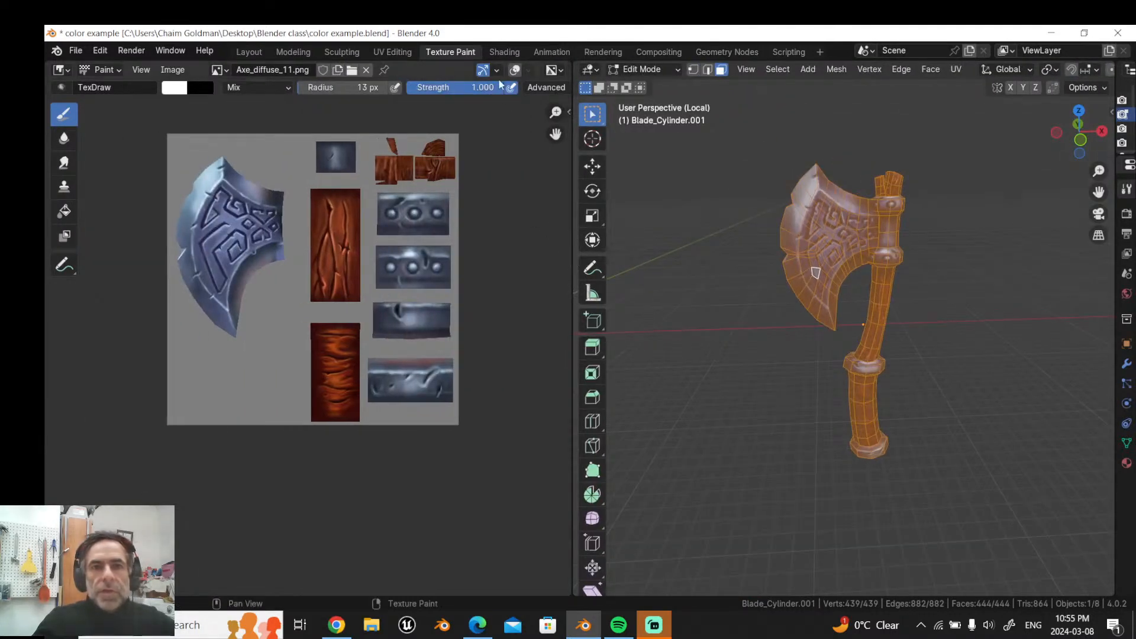
left_click(514, 70)
scroll(267, 229, "up", 1)
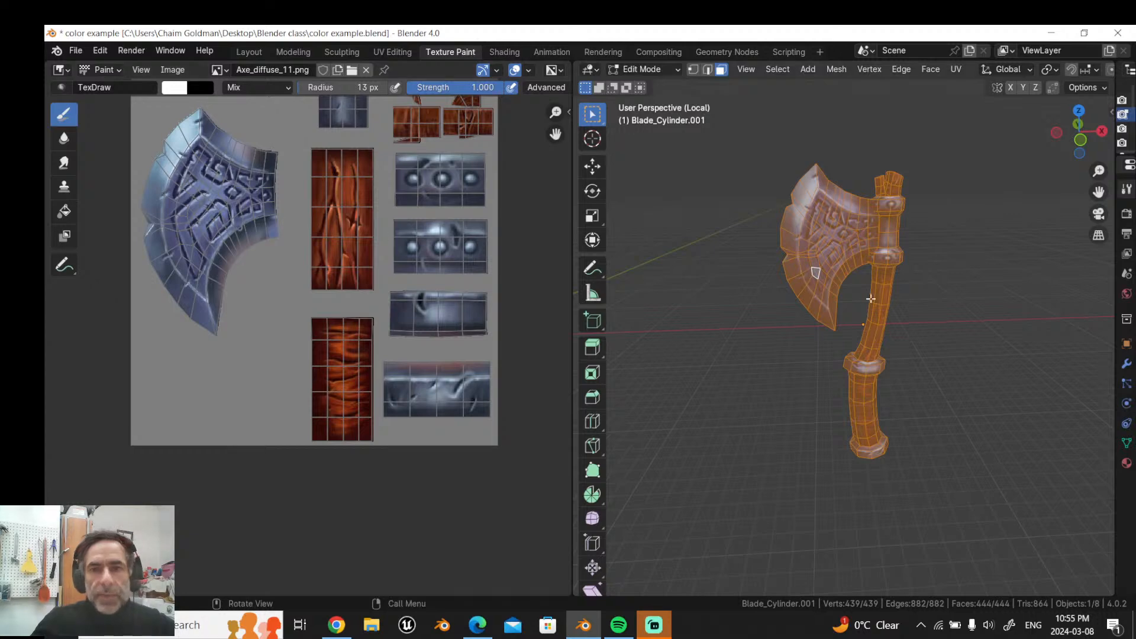
Step: Switch to the Layout workspace, set its viewport to Material Preview and leave local view to bring back all models
scroll(310, 225, "up", 1)
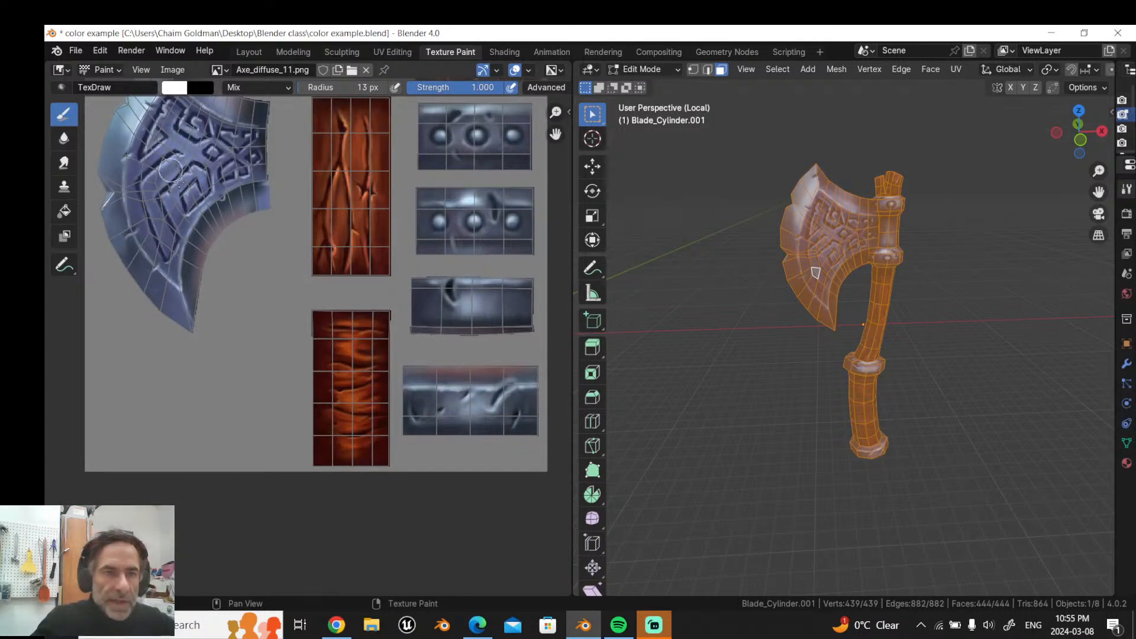
middle_click_drag(571, 379, 573, 460)
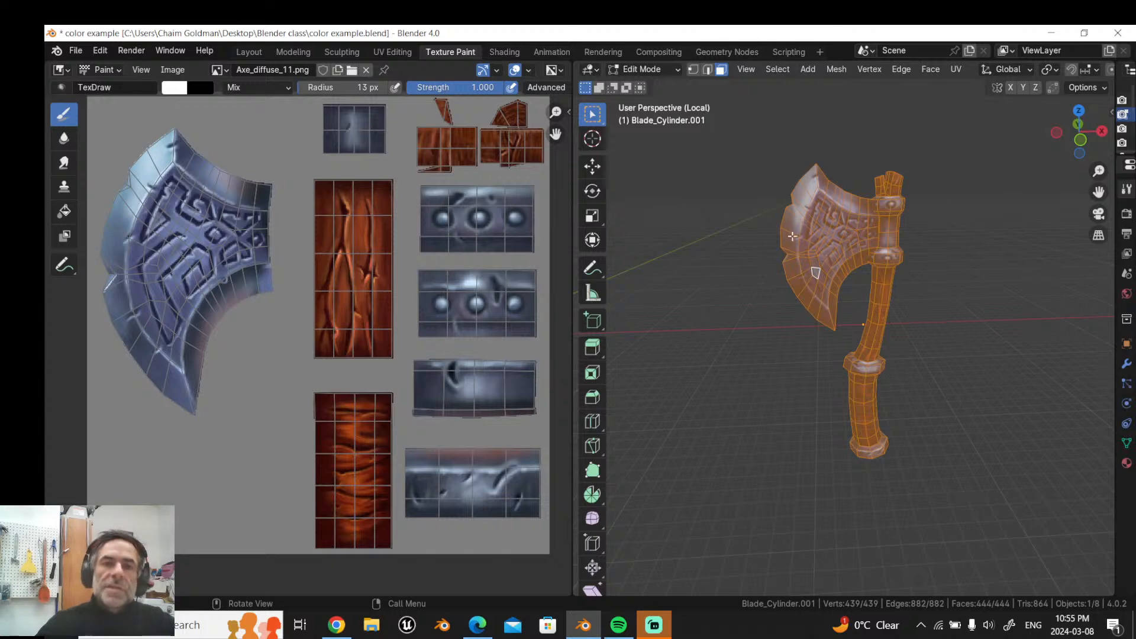
left_click(251, 52)
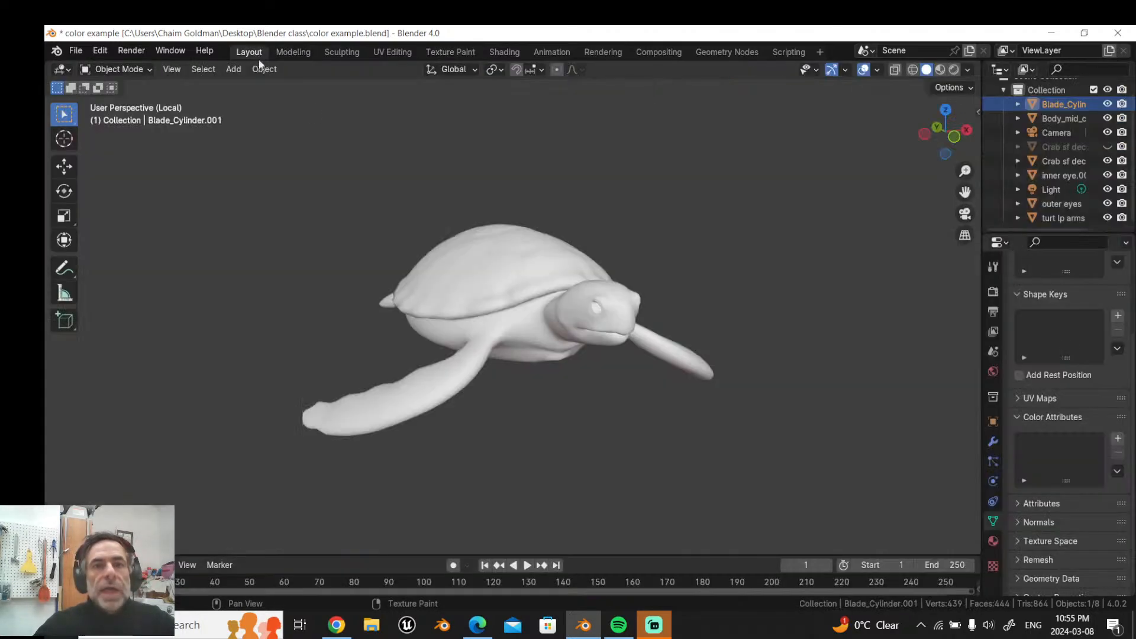
left_click(940, 69)
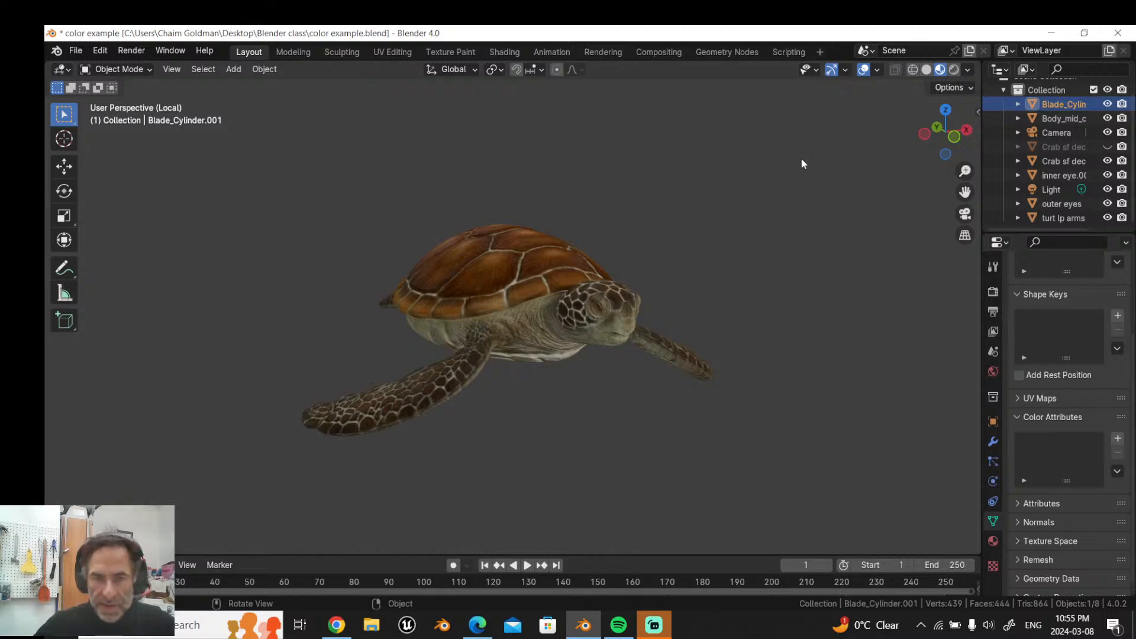
middle_click_drag(647, 178, 672, 194)
key("KP_Divide")
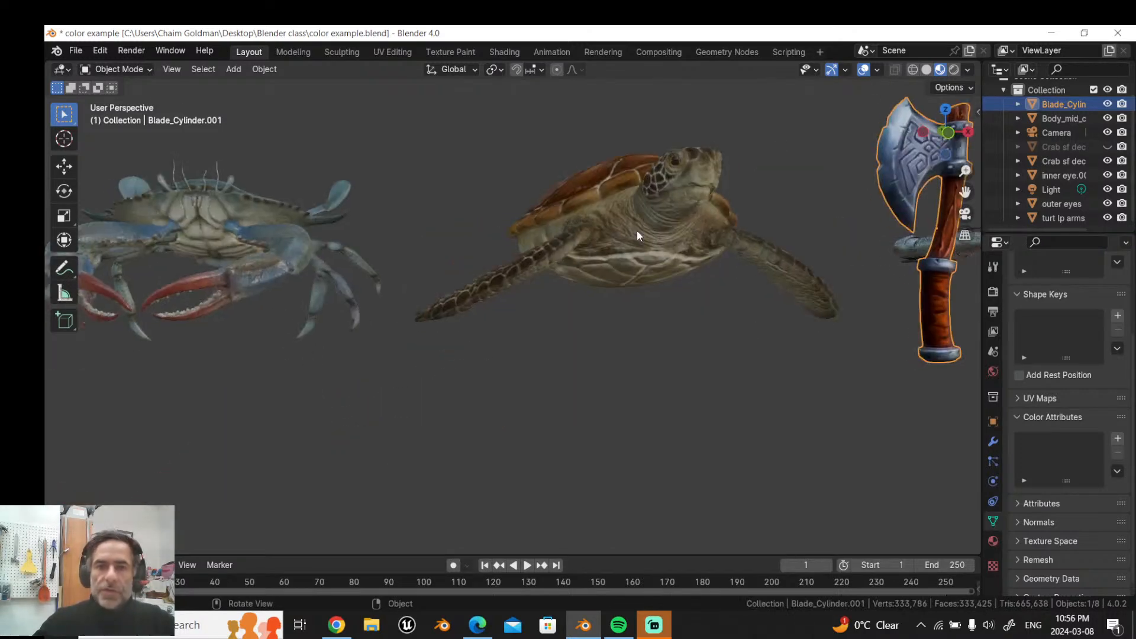
Step: Compare the surface colouring of the crab, turtle and axe from several angles, and clear the axe selection
middle_click_drag(637, 230, 246, 301)
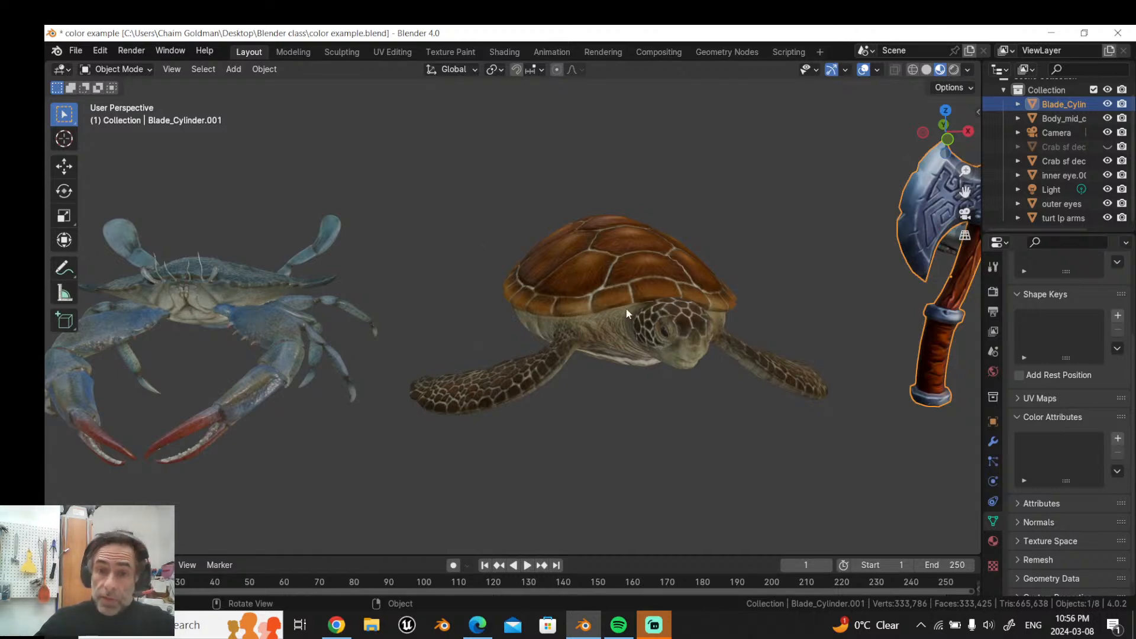
middle_click_drag(634, 306, 619, 283)
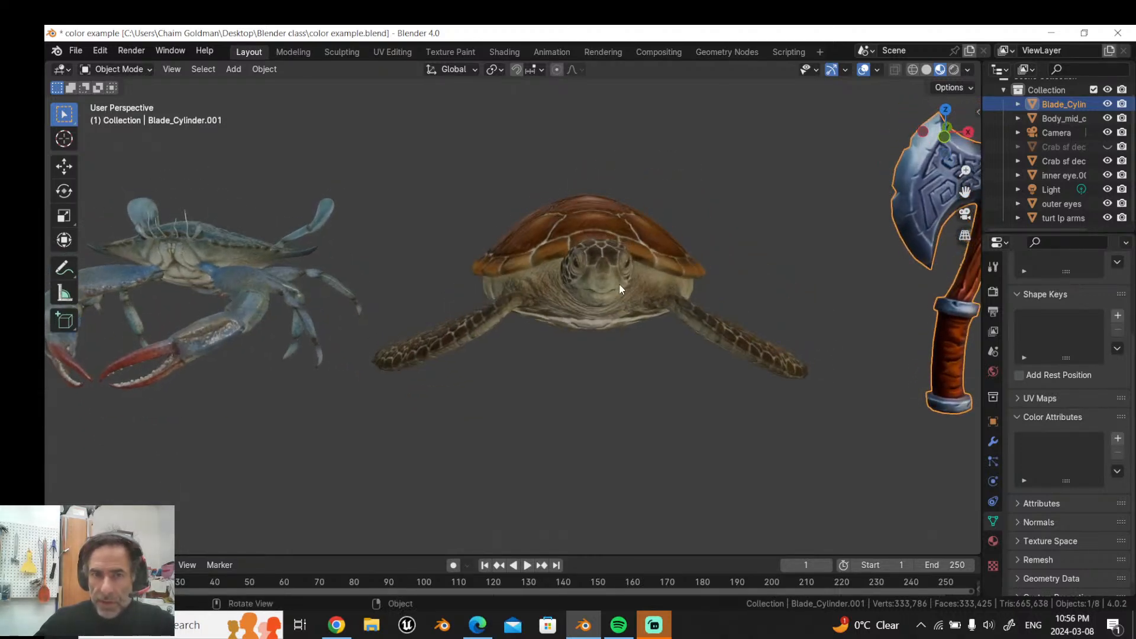
key("KP_Decimal")
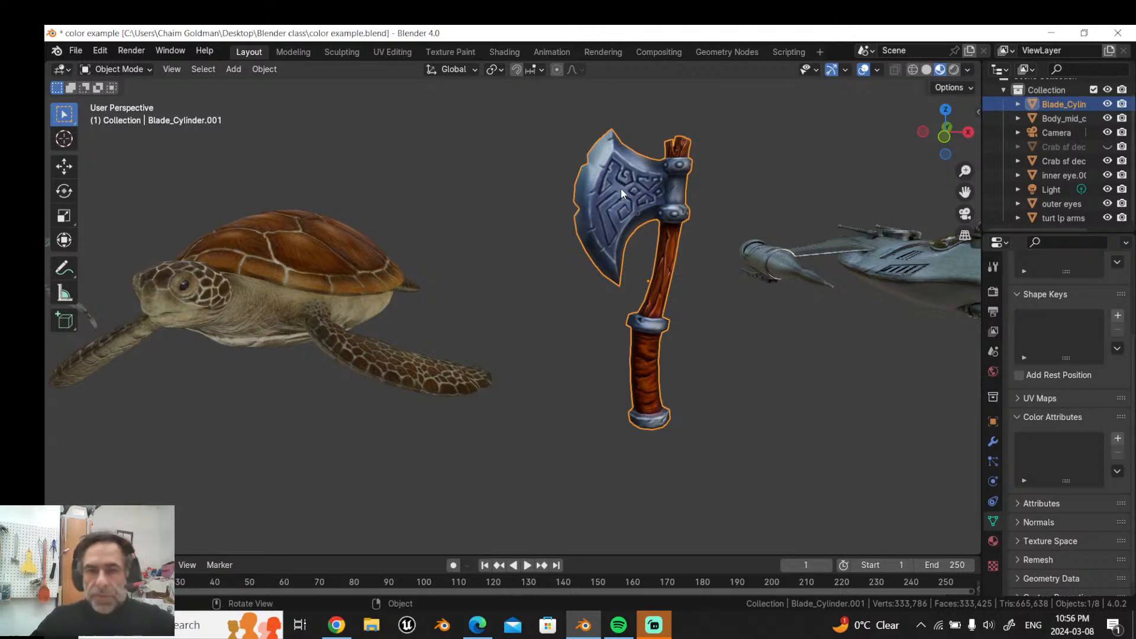
middle_click_drag(484, 208, 648, 164)
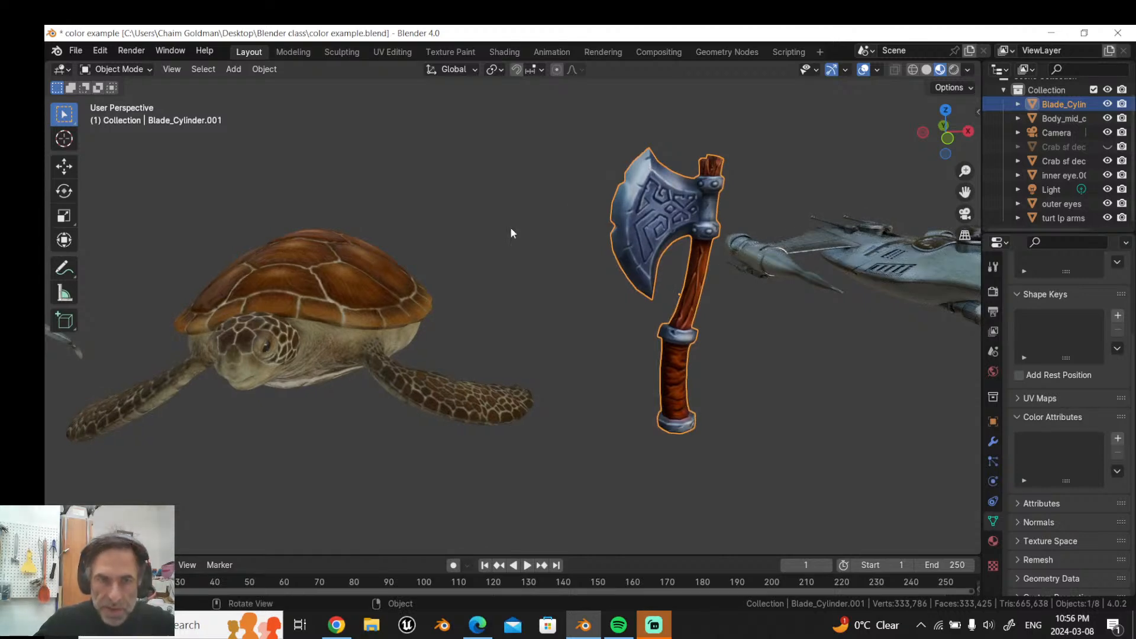
middle_click_drag(512, 233, 477, 351)
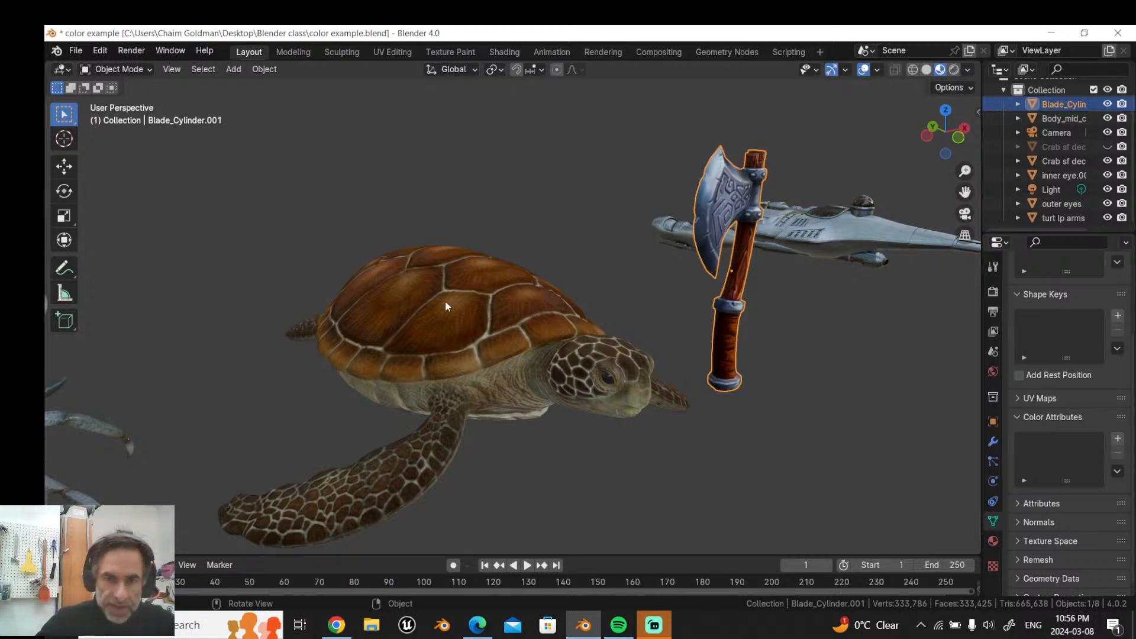
middle_click_drag(665, 218, 606, 183)
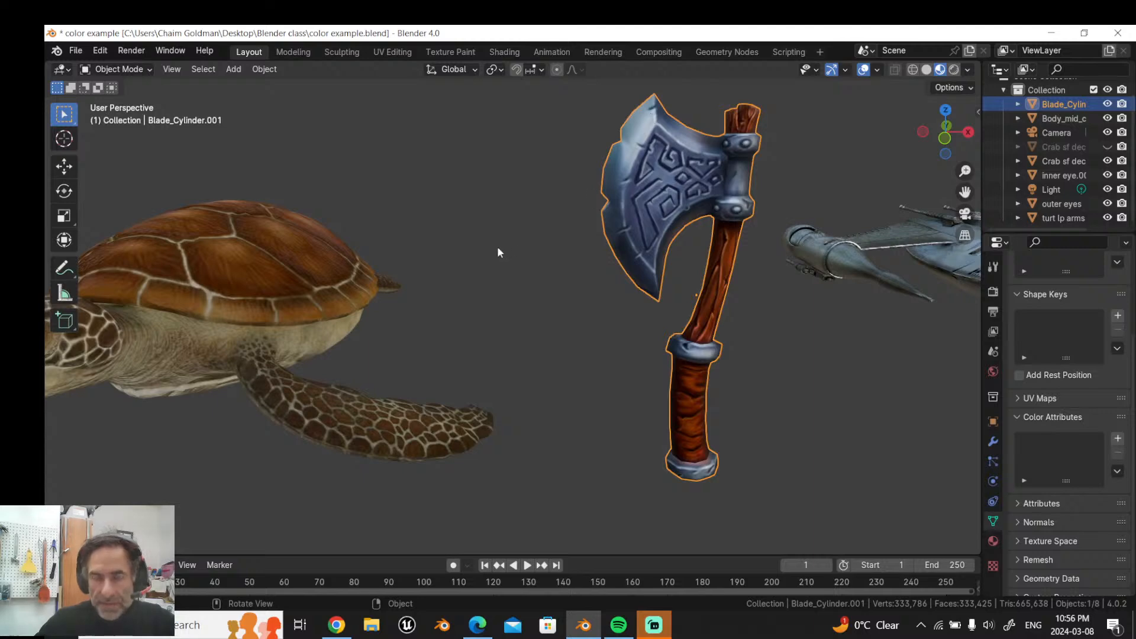
middle_click_drag(497, 249, 561, 241)
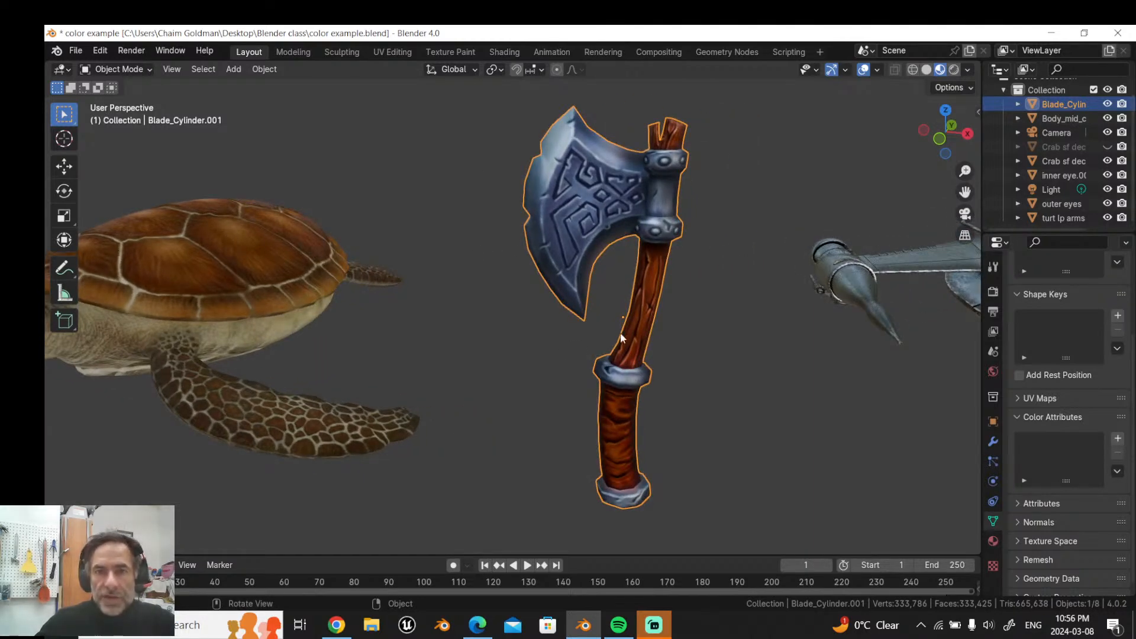
left_click(466, 269)
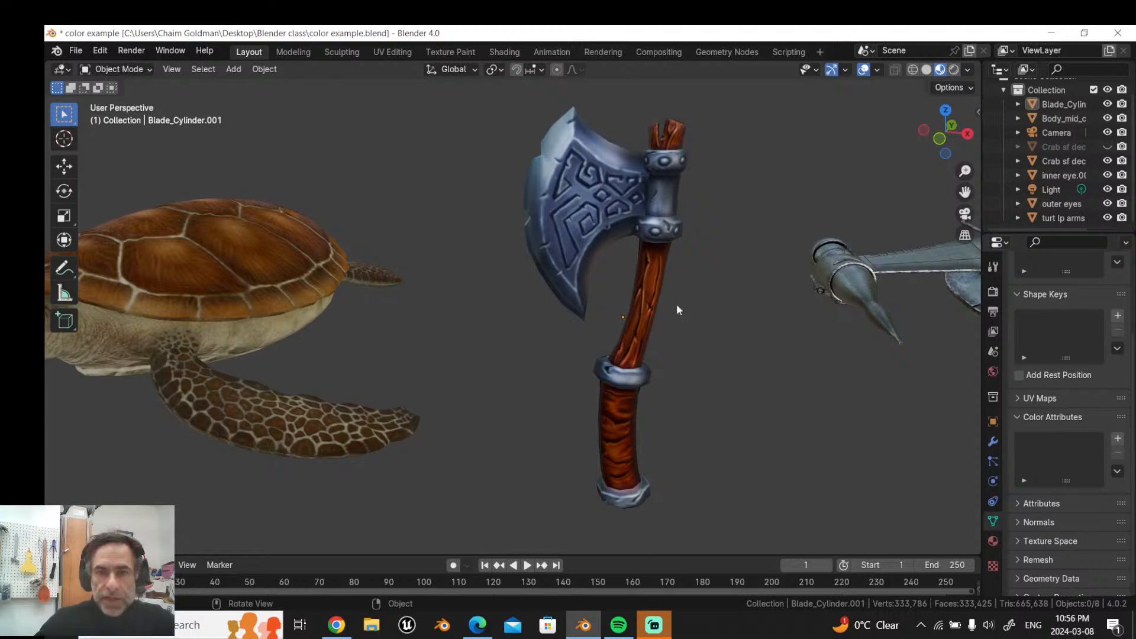
Step: Isolate the Body_mid_cleam spaceship in local view, frame it closely from the side and deselect it
left_click_drag(965, 191, 851, 234)
scroll(850, 234, "down", 4)
left_click(602, 268)
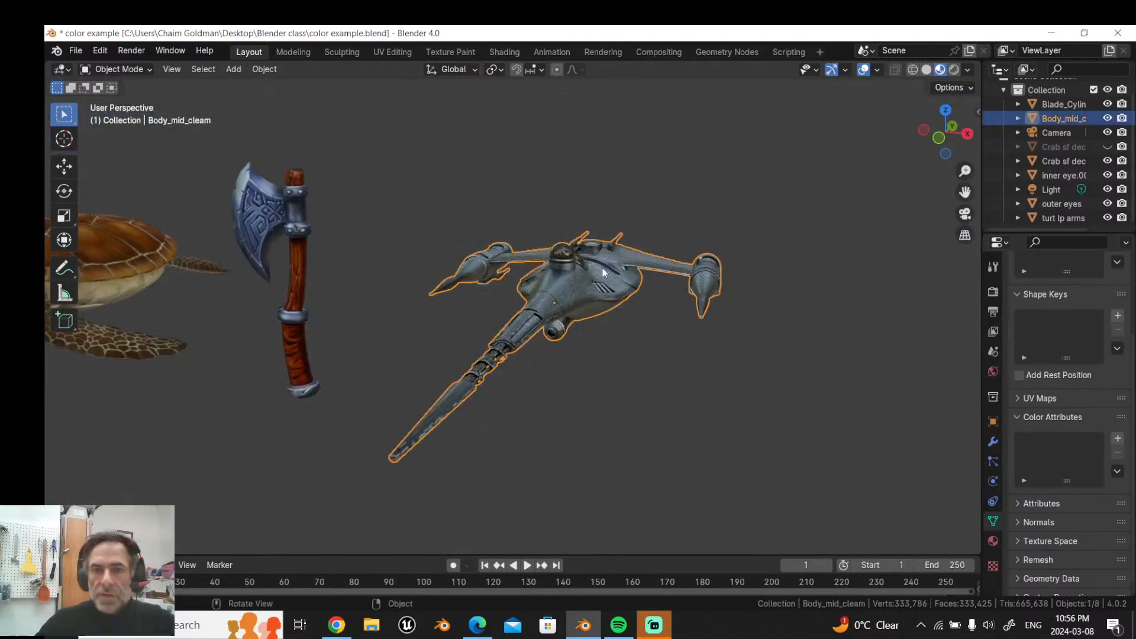
key("KP_Divide")
mouse_move(600, 310)
middle_mouse_down()
mouse_move(545, 310)
mouse_move(746, 328)
mouse_move(702, 279)
mouse_move(690, 284)
mouse_move(743, 304)
mouse_move(872, 116)
middle_mouse_up()
scroll(542, 310, "up", 4)
left_click(702, 279)
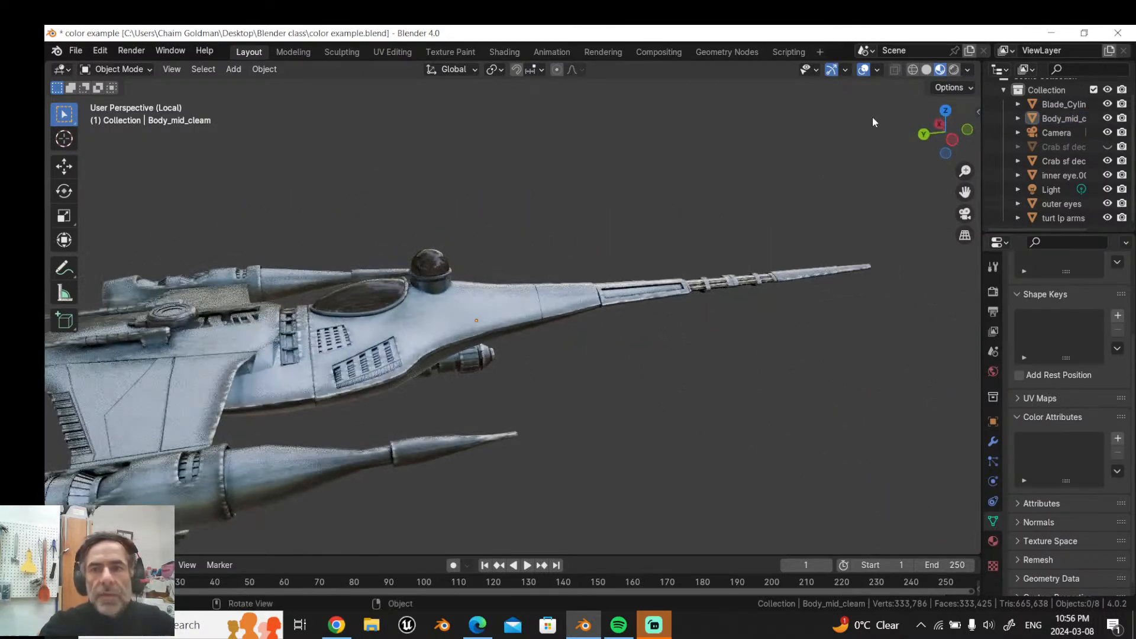
Step: Inspect the spaceship's bare geometry in Solid shading and compare it with its Material Preview appearance
left_click(927, 69)
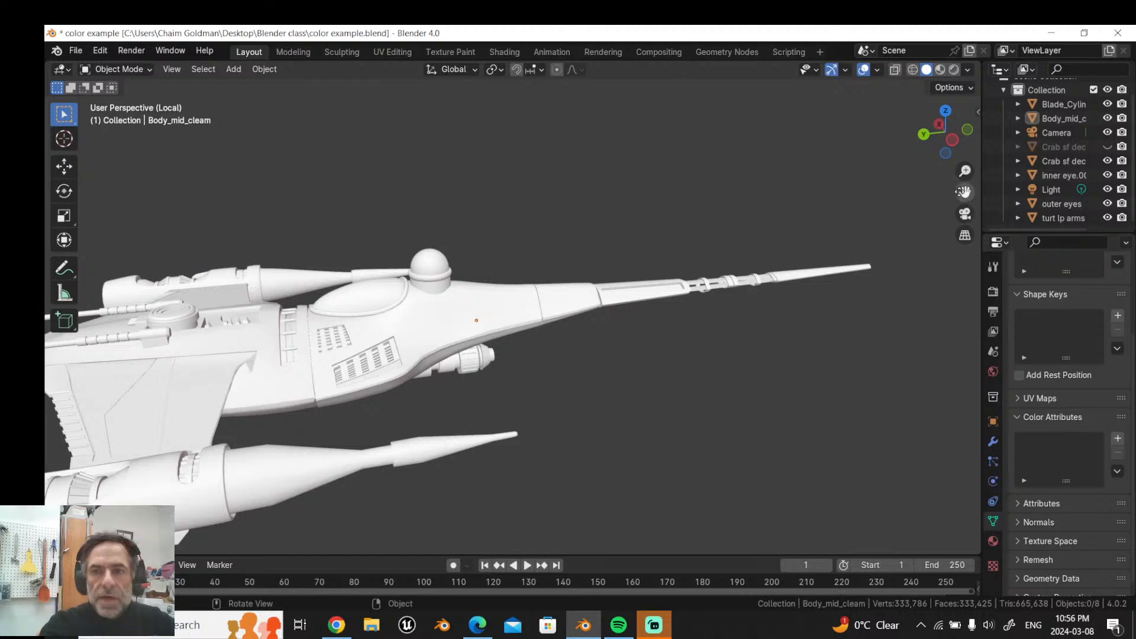
left_click_drag(965, 192, 1054, 133)
middle_click_drag(622, 225, 589, 247)
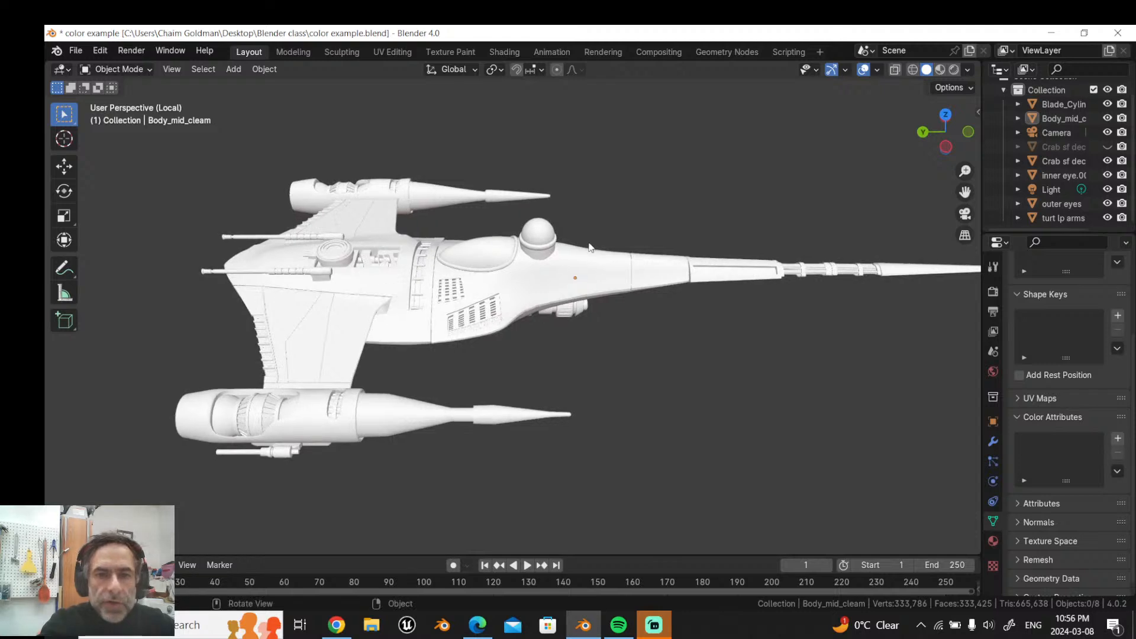
middle_click_drag(518, 293, 536, 271)
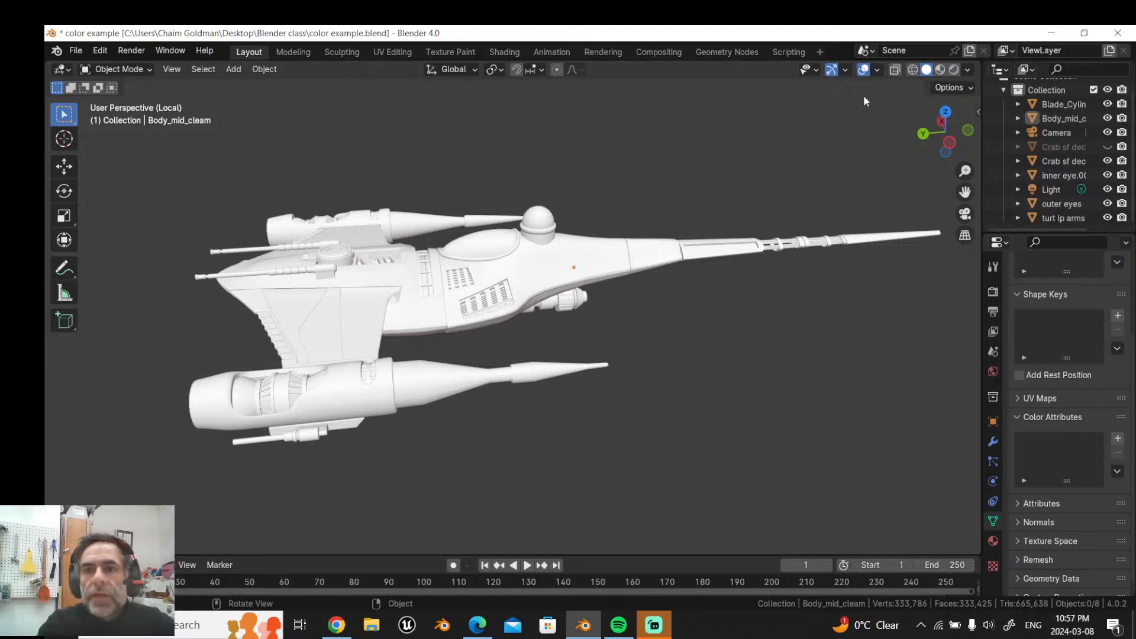
left_click(940, 70)
mouse_move(658, 212)
middle_mouse_down()
mouse_move(717, 218)
mouse_move(577, 284)
middle_mouse_up()
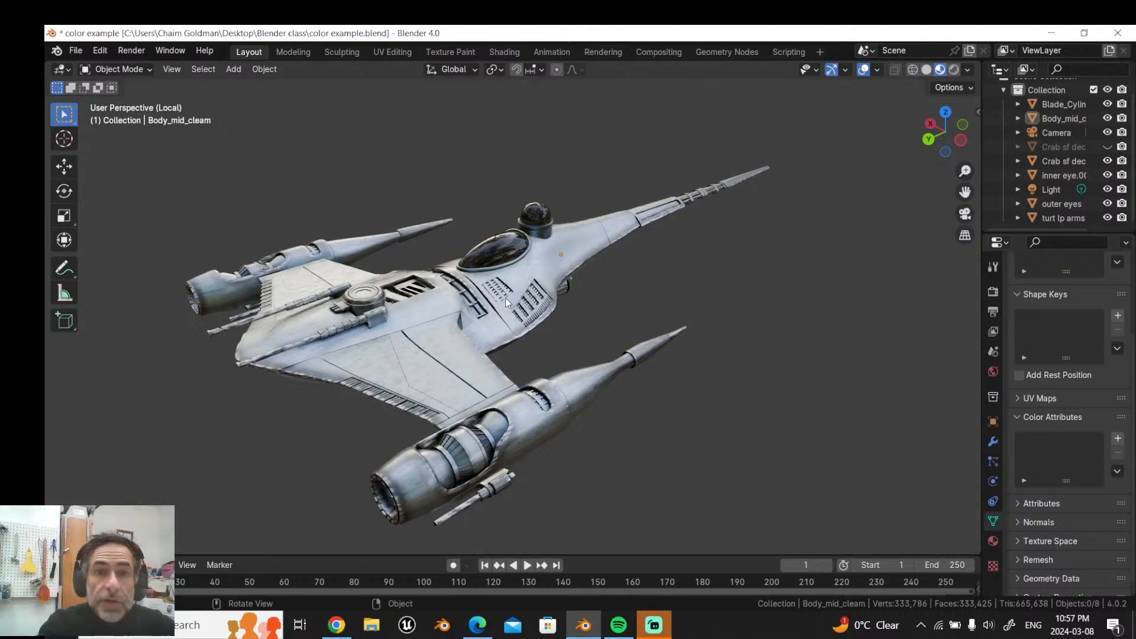
Step: Switch to the Shading workspace and isolate the selected Body_mid_cleam spaceship in local view
left_click(495, 51)
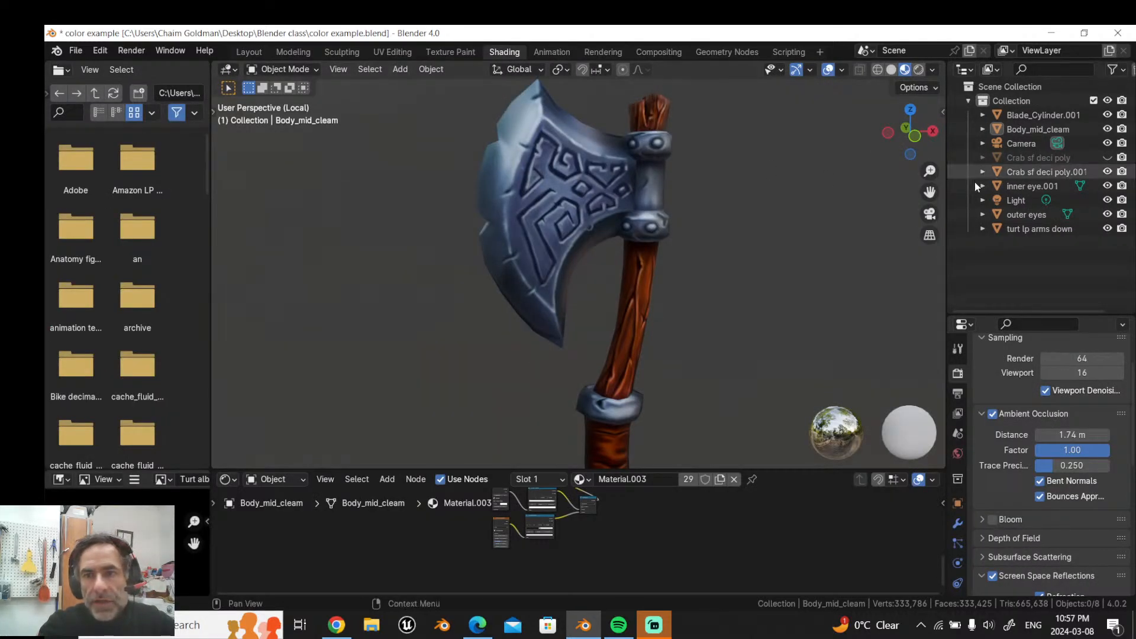
key("KP_Divide")
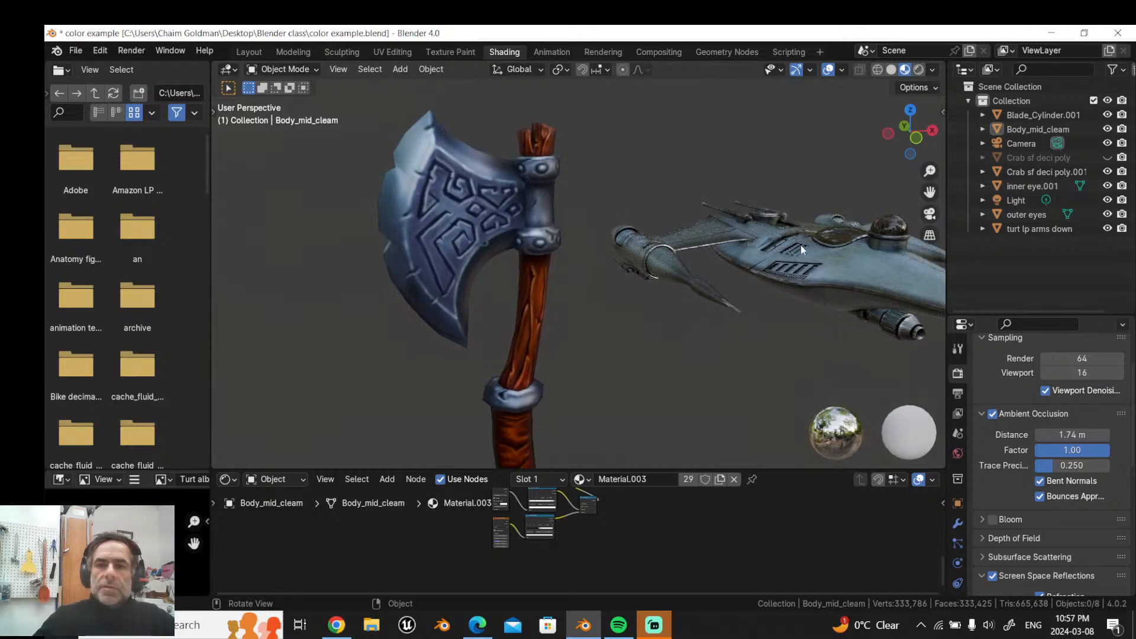
left_click(802, 246)
key("KP_Divide")
middle_click_drag(452, 329, 446, 325)
scroll(446, 326, "up", 2)
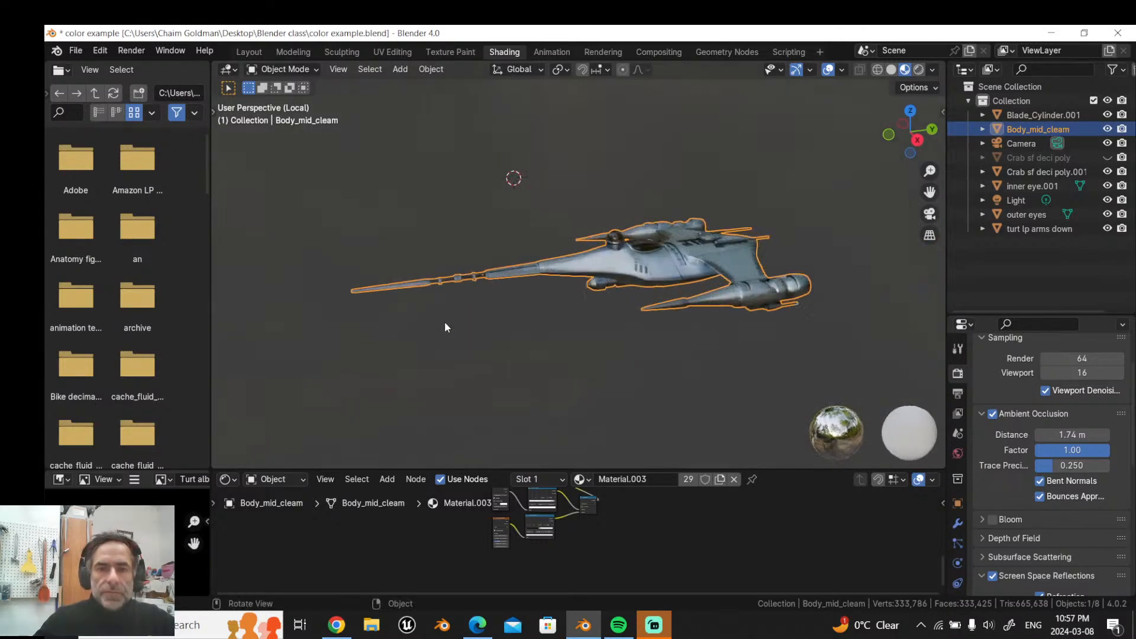
Step: Enlarge the shader editor and frame the spaceship's complete Material.003 node tree
middle_click_drag(398, 558, 397, 551)
left_click_drag(395, 462, 395, 234)
scroll(413, 515, "up", 3)
scroll(426, 486, "up", 3)
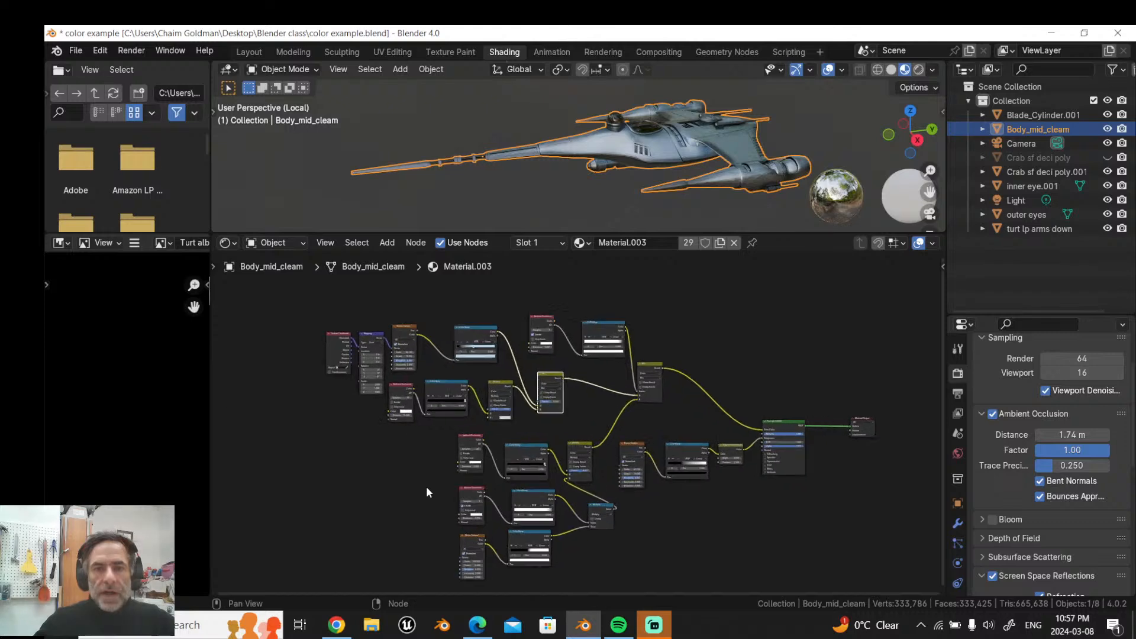
middle_click_drag(426, 485, 392, 485)
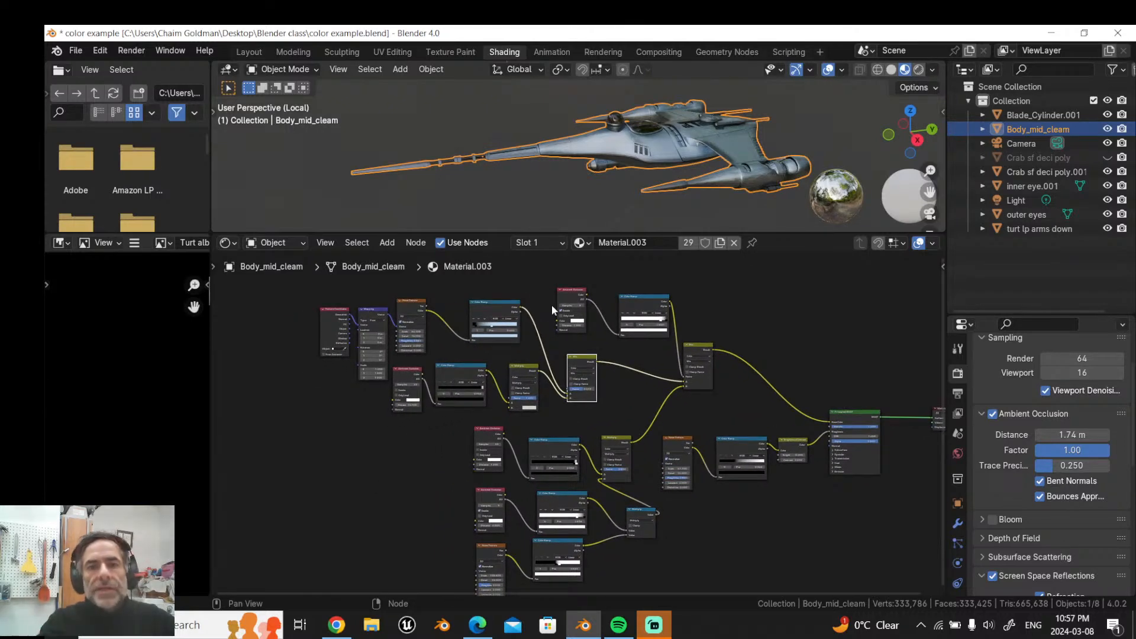
scroll(832, 336, "up", 2)
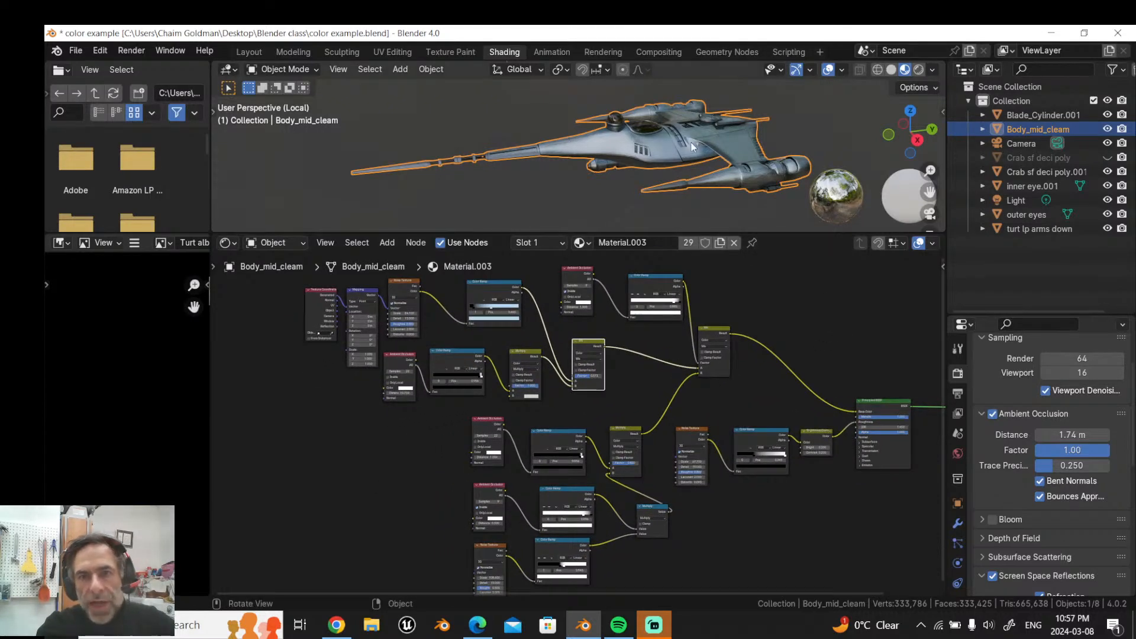
Step: Enlarge the 3D view and examine the procedural edge wear and grime on the spaceship's hull and engine
middle_click_drag(686, 151, 672, 165)
scroll(672, 165, "up", 4)
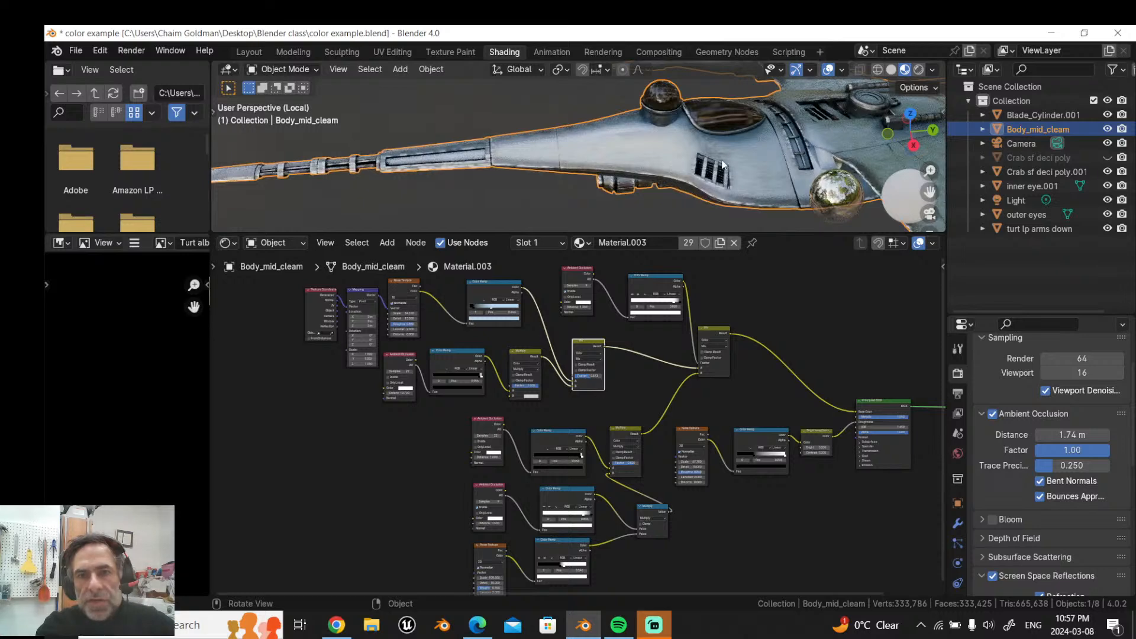
left_click_drag(856, 235, 856, 344)
middle_click_drag(840, 237, 703, 252)
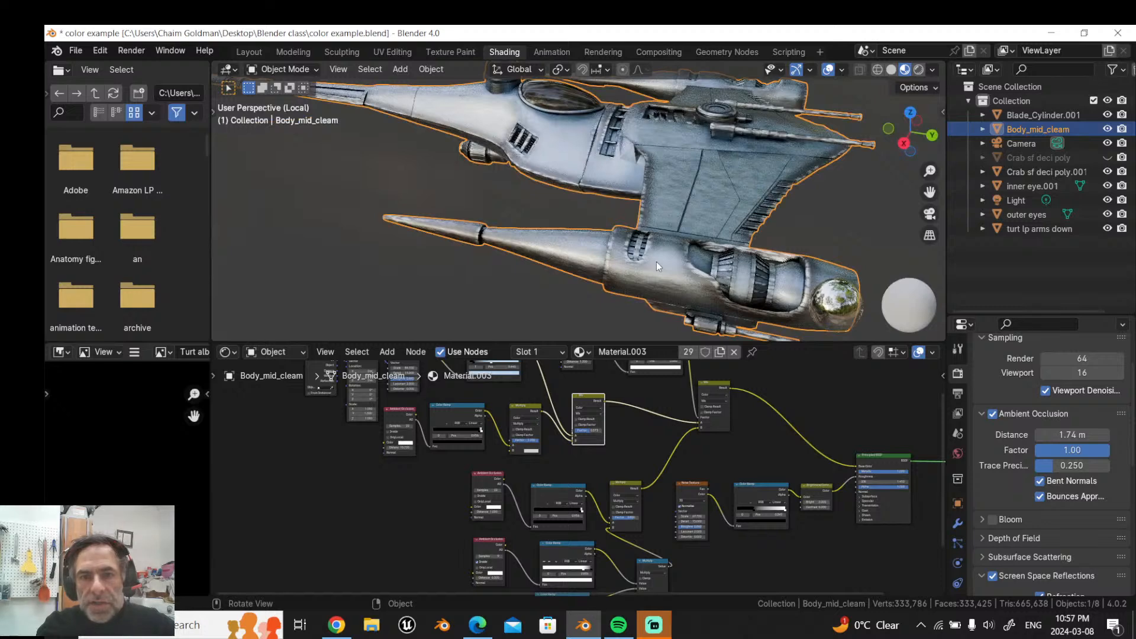
scroll(656, 261, "up", 3)
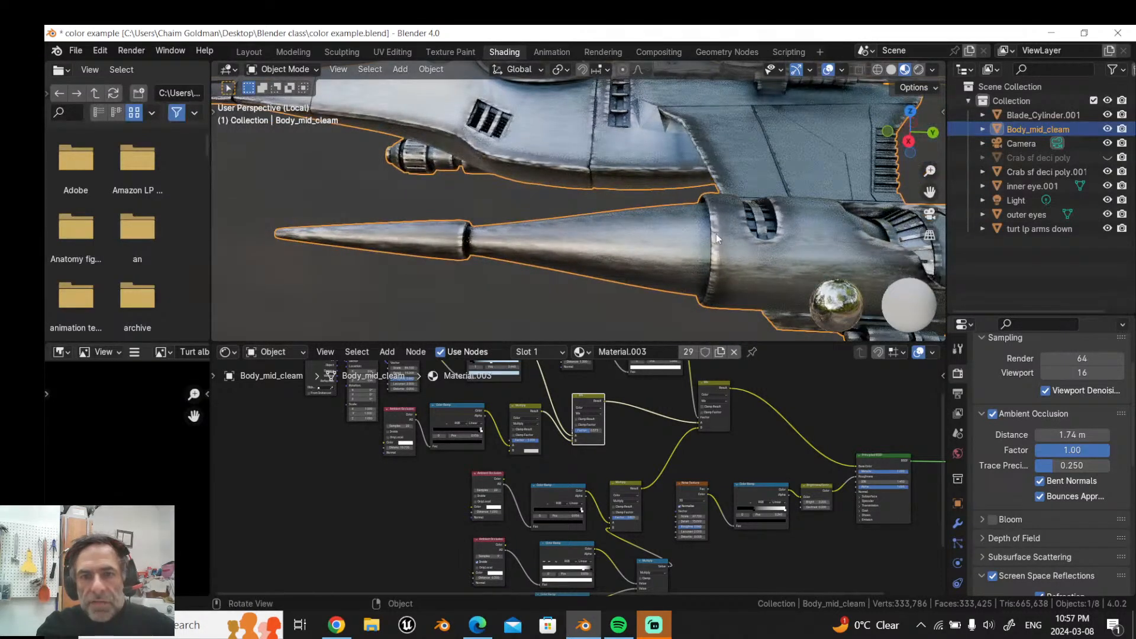
scroll(685, 258, "down", 3)
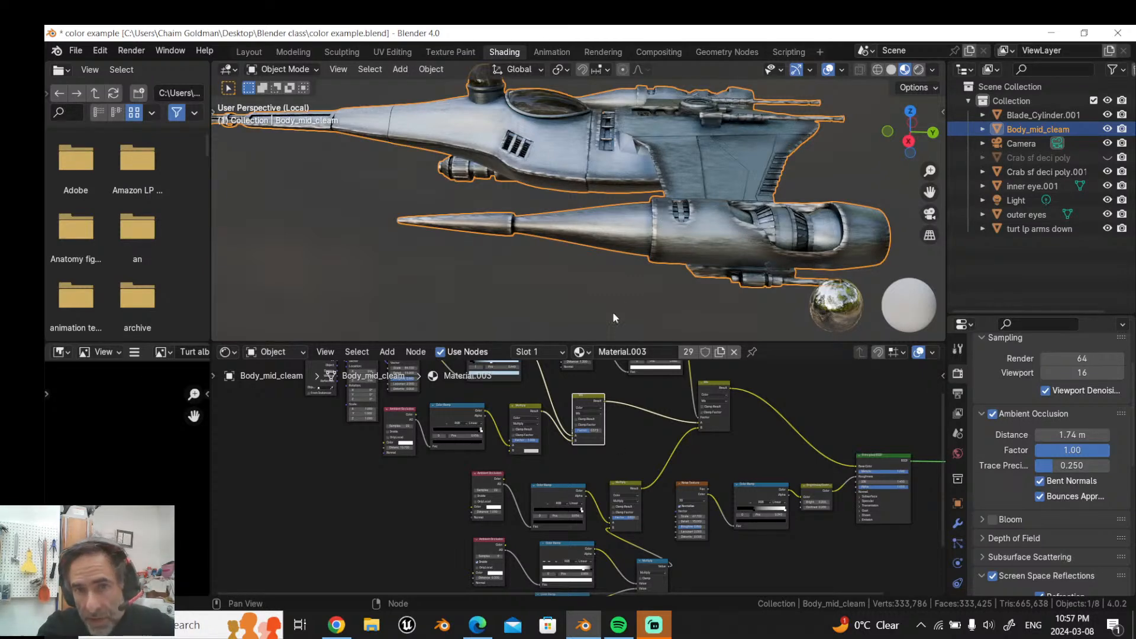
scroll(653, 232, "up", 3)
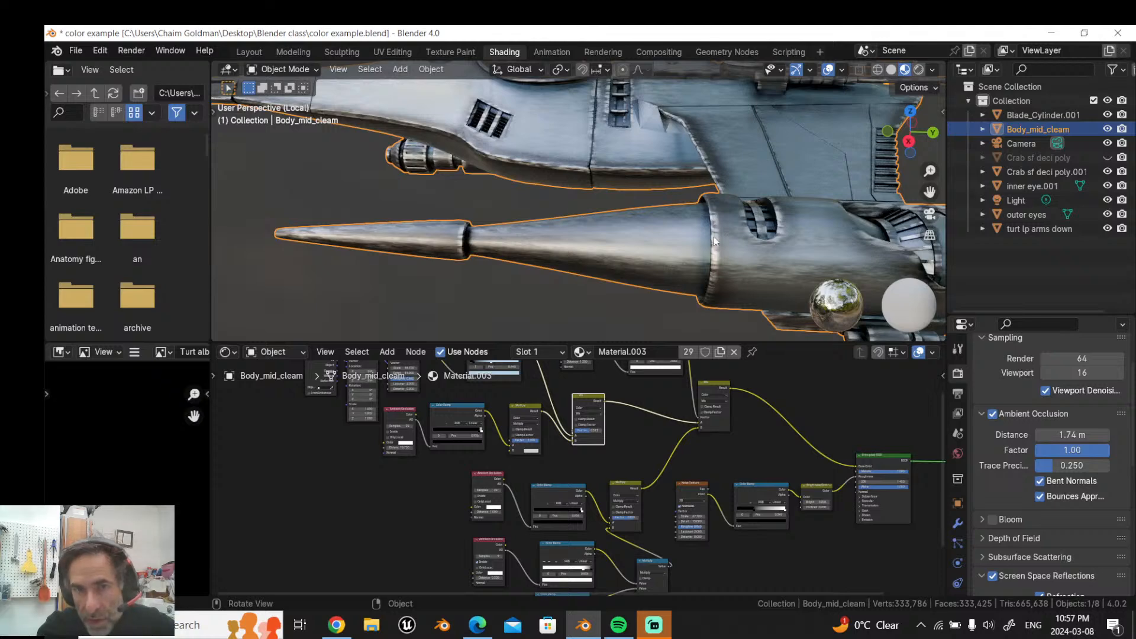
scroll(681, 278, "up", 3)
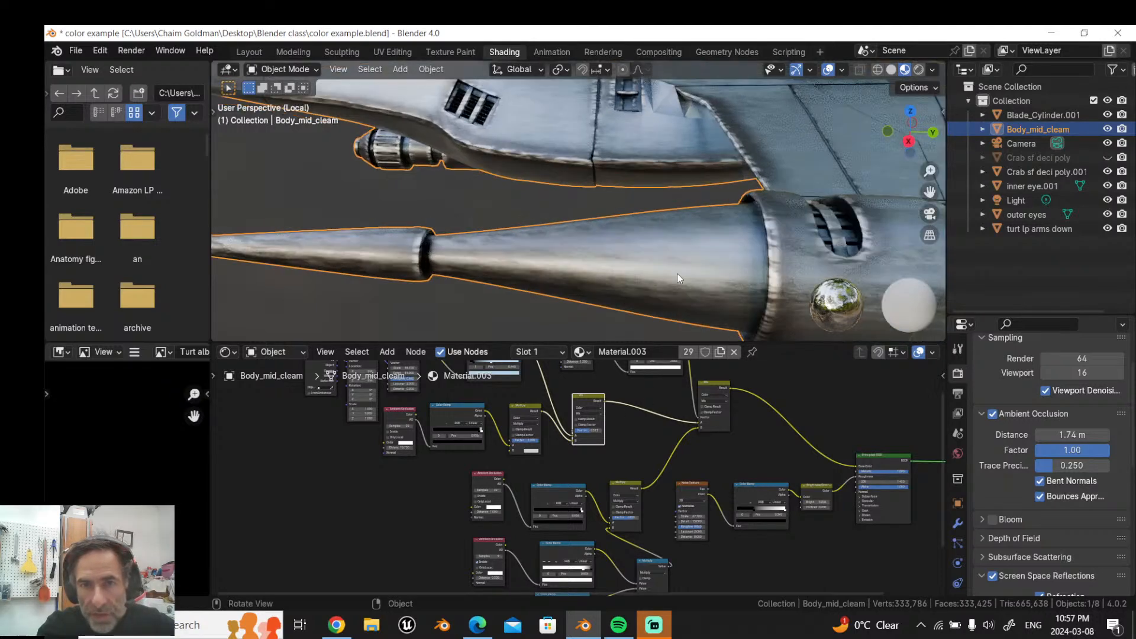
Step: Move the white stop to about the middle of the Color Ramp fed by the Ambient Occlusion node with distance 0.300
scroll(729, 299, "down", 2)
middle_click_drag(638, 452, 677, 385)
scroll(677, 384, "up", 4)
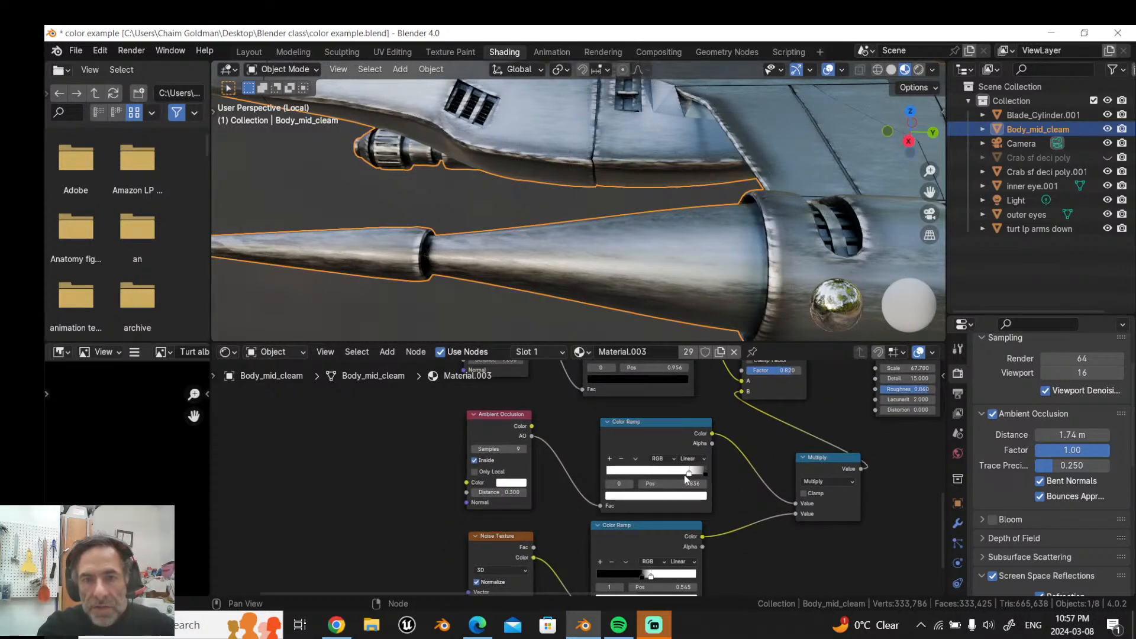
mouse_move(686, 477)
left_mouse_down()
mouse_move(612, 473)
mouse_move(693, 467)
left_mouse_up()
middle_click_drag(726, 498, 727, 465)
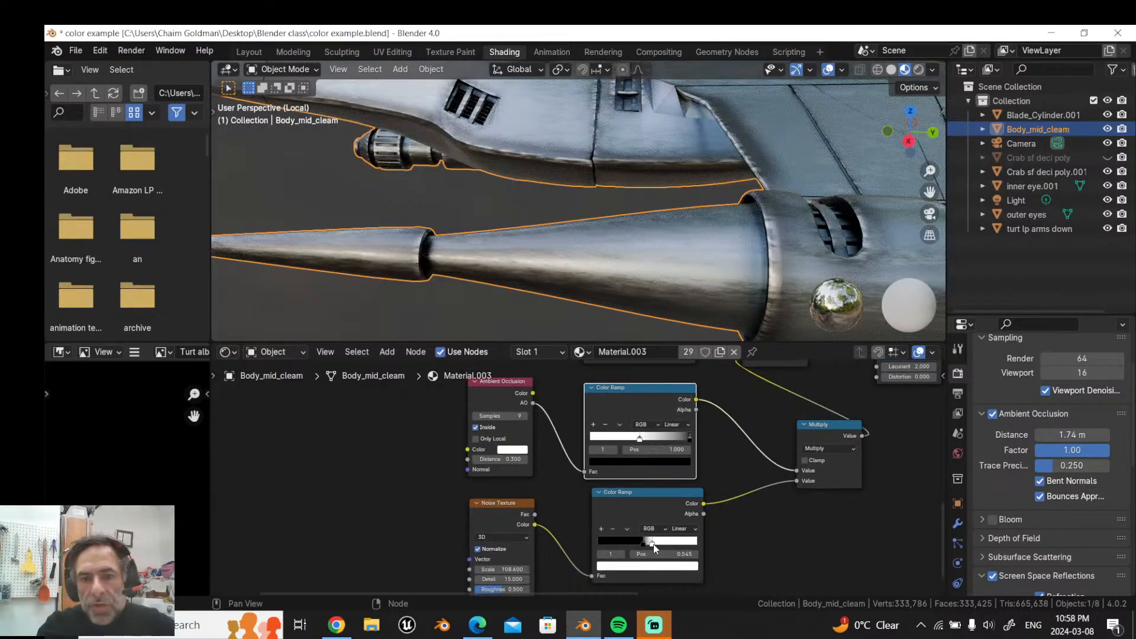
Step: Shift the Color Ramp stops below it, placing the black stop at 0.542, and set the connected Noise Texture's scale to 107
mouse_move(654, 544)
left_mouse_down()
mouse_move(667, 542)
mouse_move(644, 545)
mouse_move(663, 545)
left_mouse_up()
left_click(657, 543)
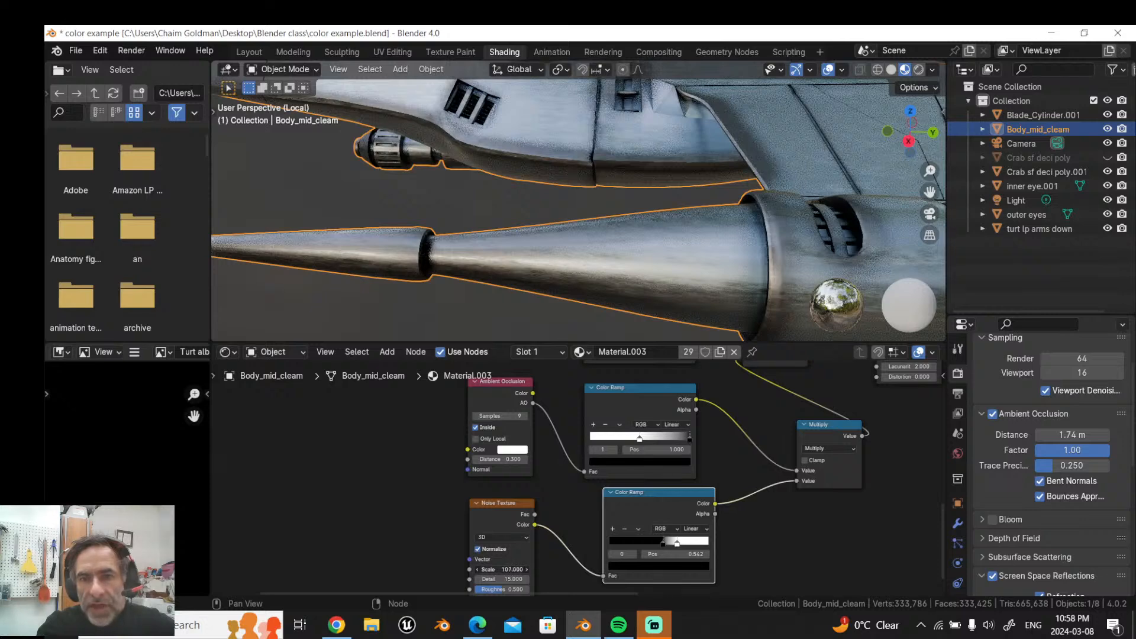
middle_click_drag(790, 467, 456, 586)
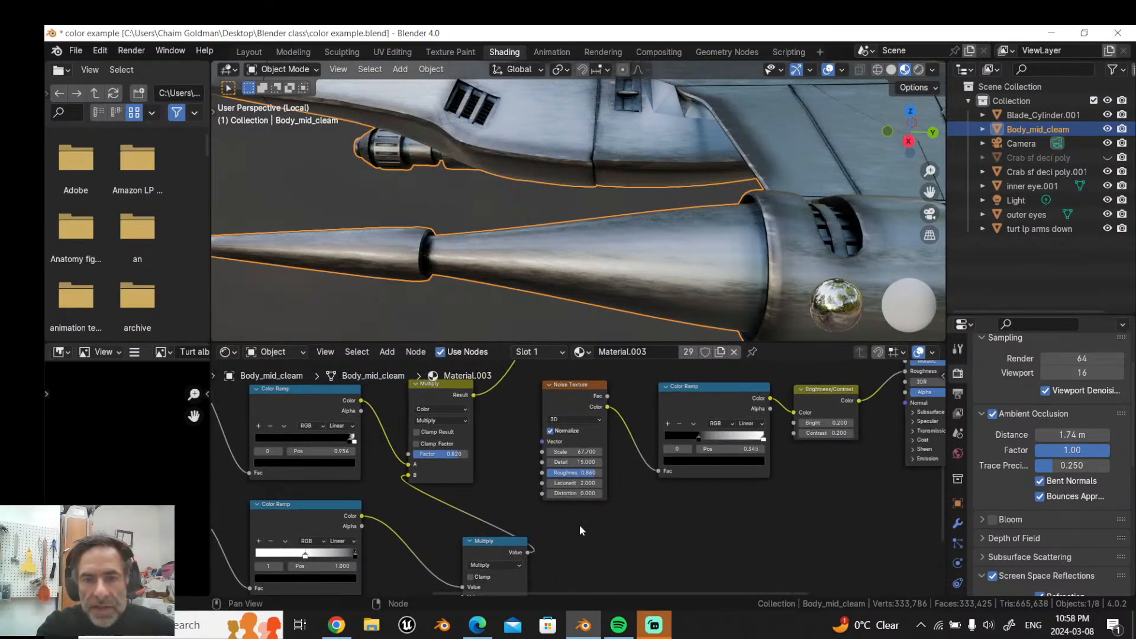
Step: Connect the value of the Multiply node combining the Ambient Occlusion and Noise ramps straight to the Principled BSDF's Base Color
left_click_drag(528, 553, 779, 486)
middle_click_drag(549, 484, 769, 542)
middle_click_drag(673, 536, 757, 507)
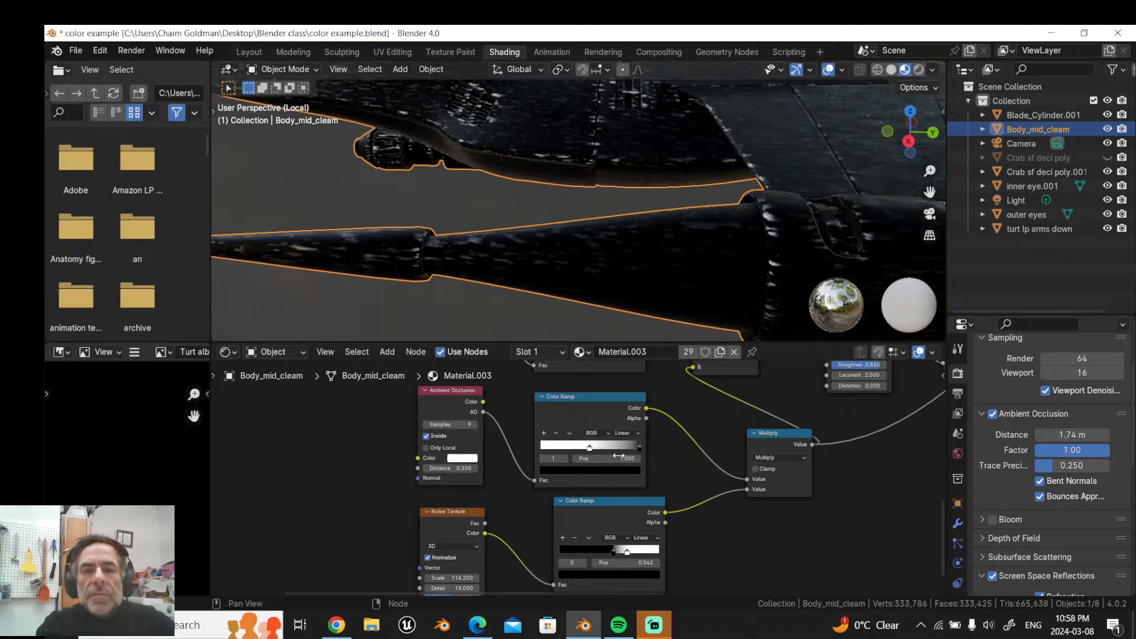
Step: Spread the stops of the Noise Texture's Color Ramp, with black at 0.422, and set the neighbouring Ambient Occlusion node's distance to 0.200
mouse_move(591, 448)
left_mouse_down()
mouse_move(620, 450)
mouse_move(547, 446)
mouse_move(599, 448)
left_mouse_up()
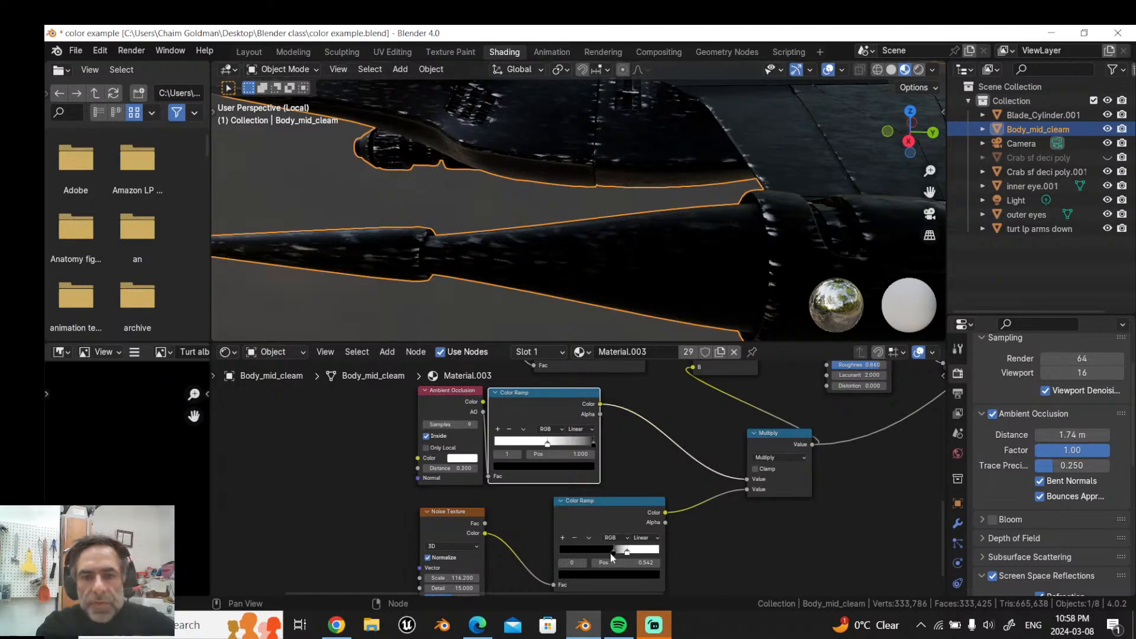
mouse_move(609, 553)
left_mouse_down()
mouse_move(575, 552)
mouse_move(655, 552)
mouse_move(601, 551)
left_mouse_up()
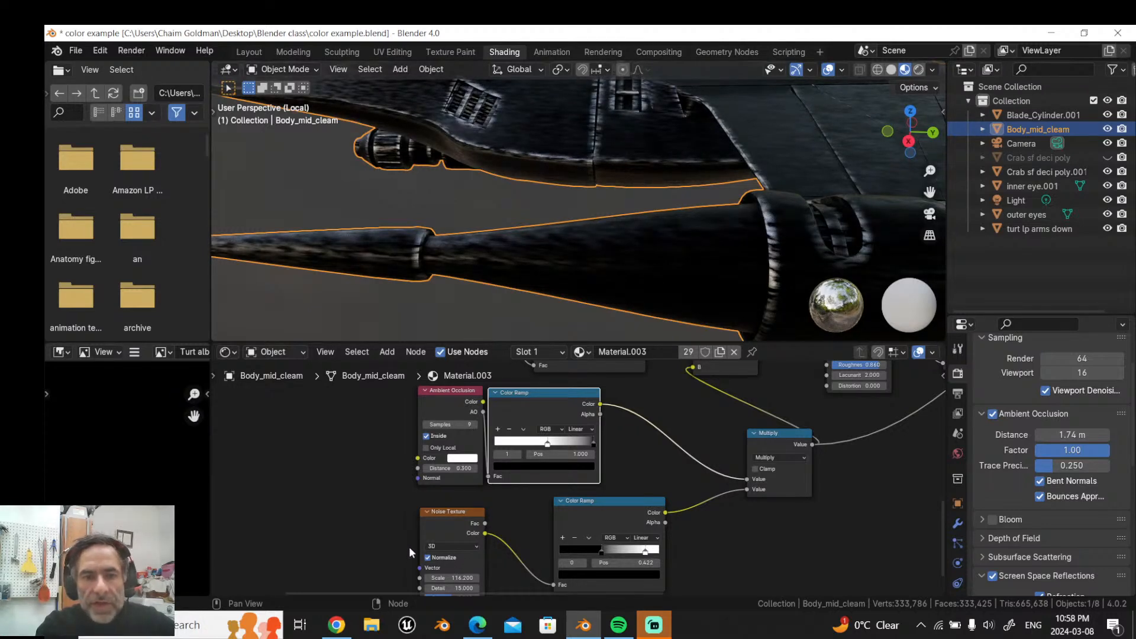
middle_click_drag(410, 547, 424, 551)
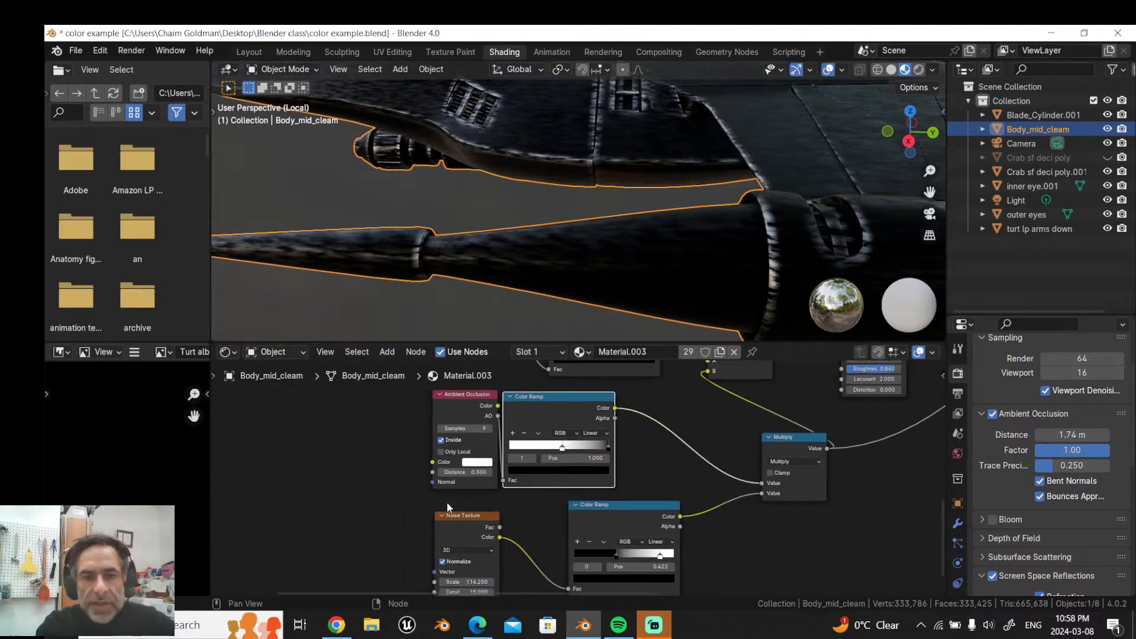
left_click(441, 472)
left_click(441, 472)
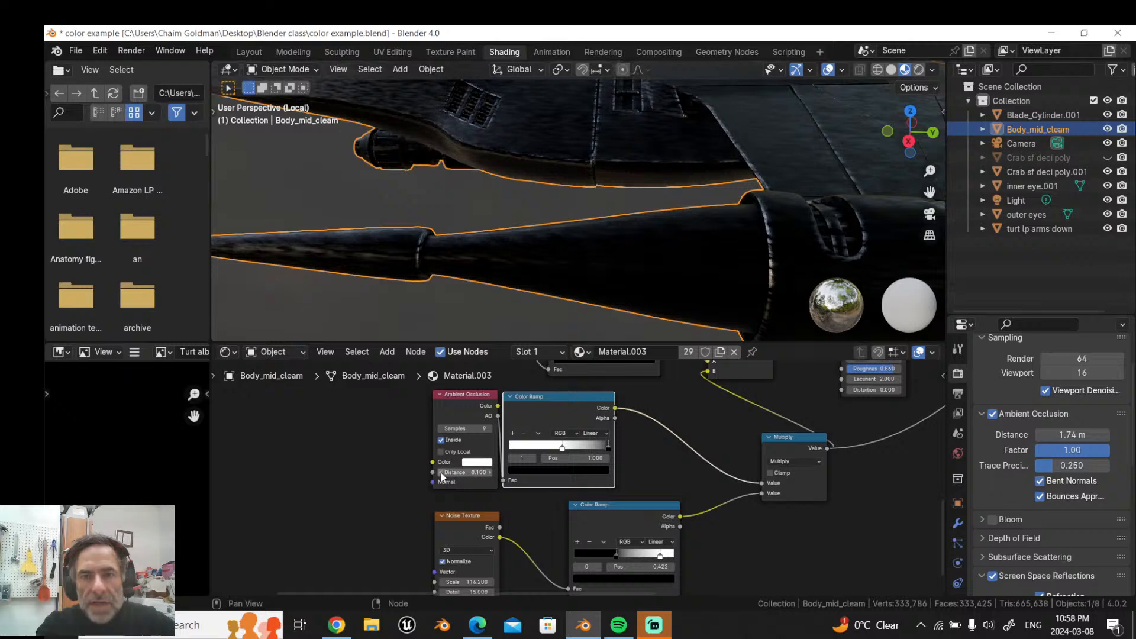
left_click(488, 472)
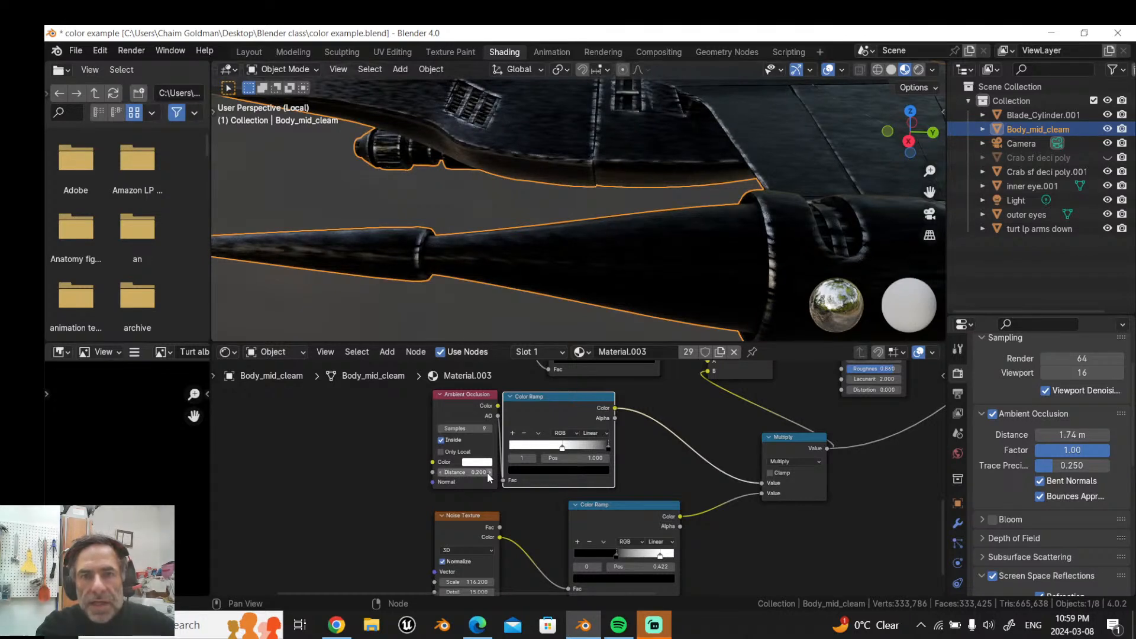
Step: Detach the Multiply value from the Principled BSDF's Base Color and connect the final Mix node's result there instead
middle_click_drag(668, 456, 339, 590)
middle_click_drag(678, 550, 633, 563)
left_click_drag(832, 399, 517, 490)
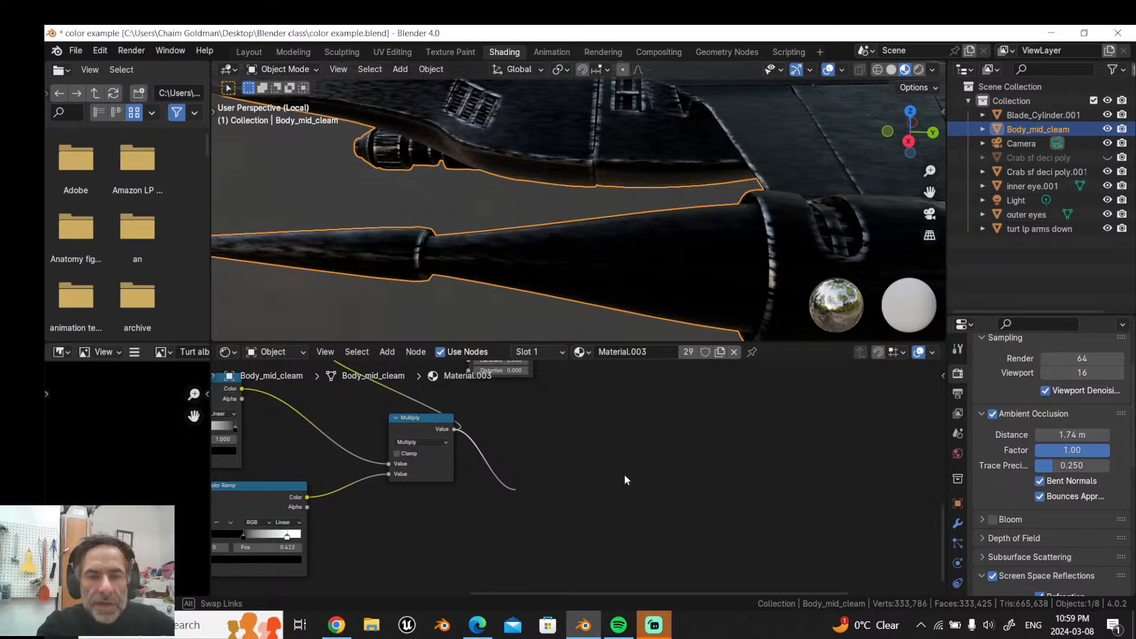
middle_click_drag(642, 480, 425, 501)
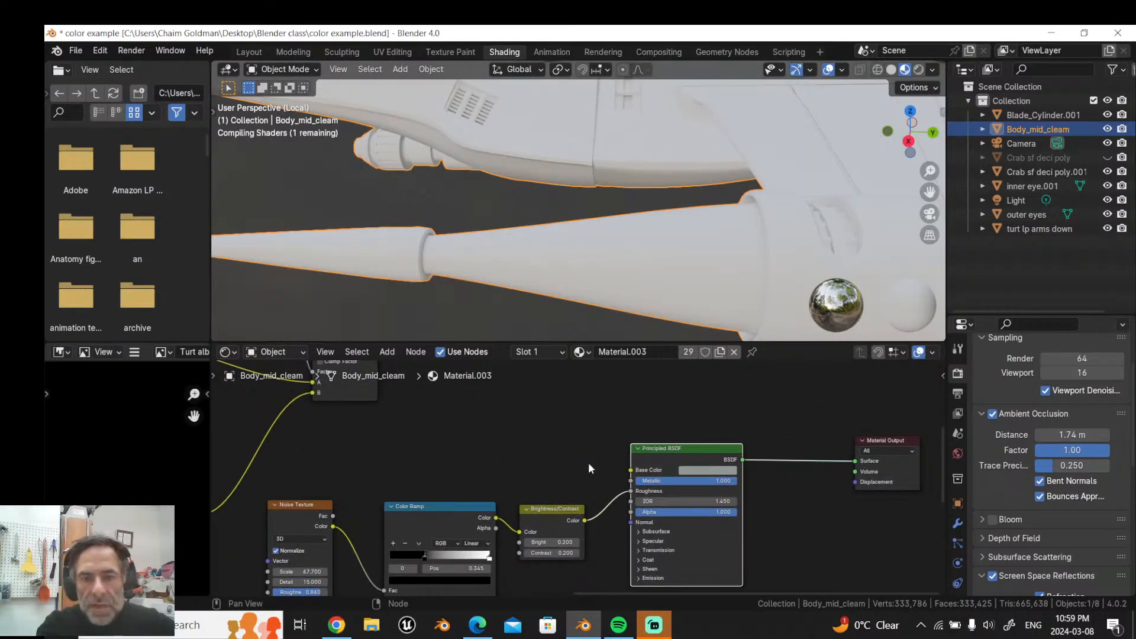
middle_click_drag(552, 460, 570, 456)
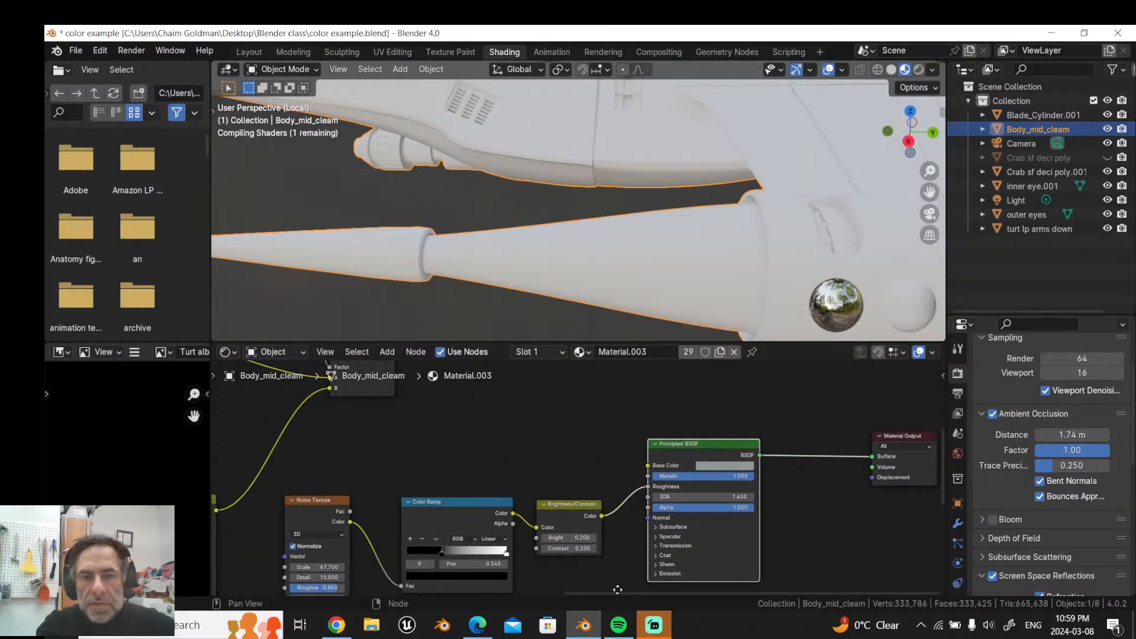
middle_click_drag(618, 590, 563, 451)
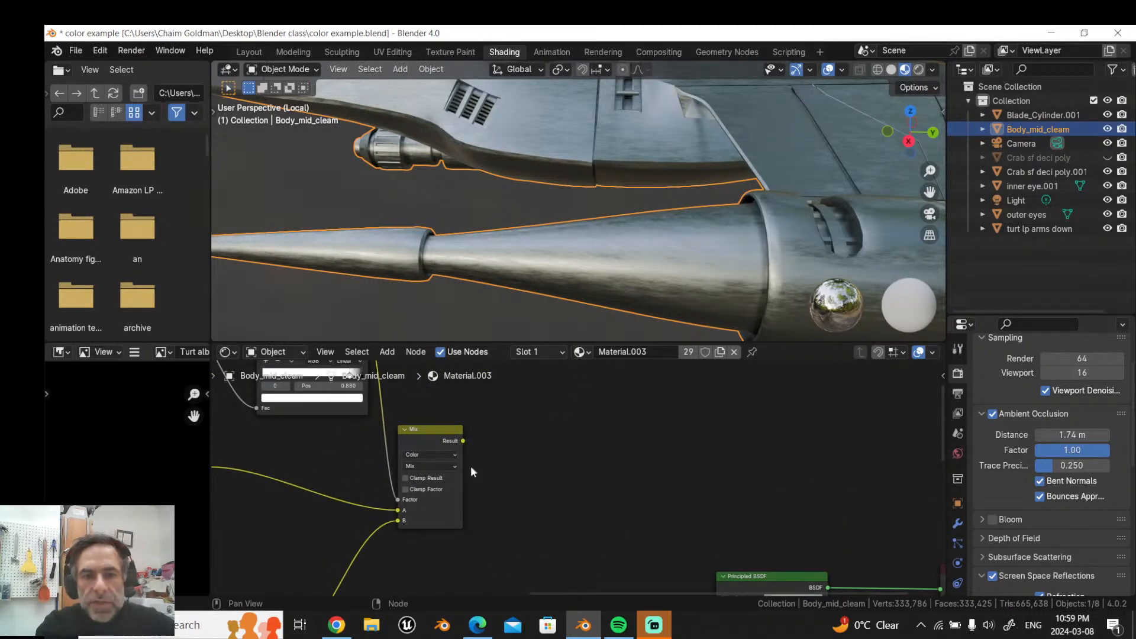
left_click_drag(463, 442, 716, 486)
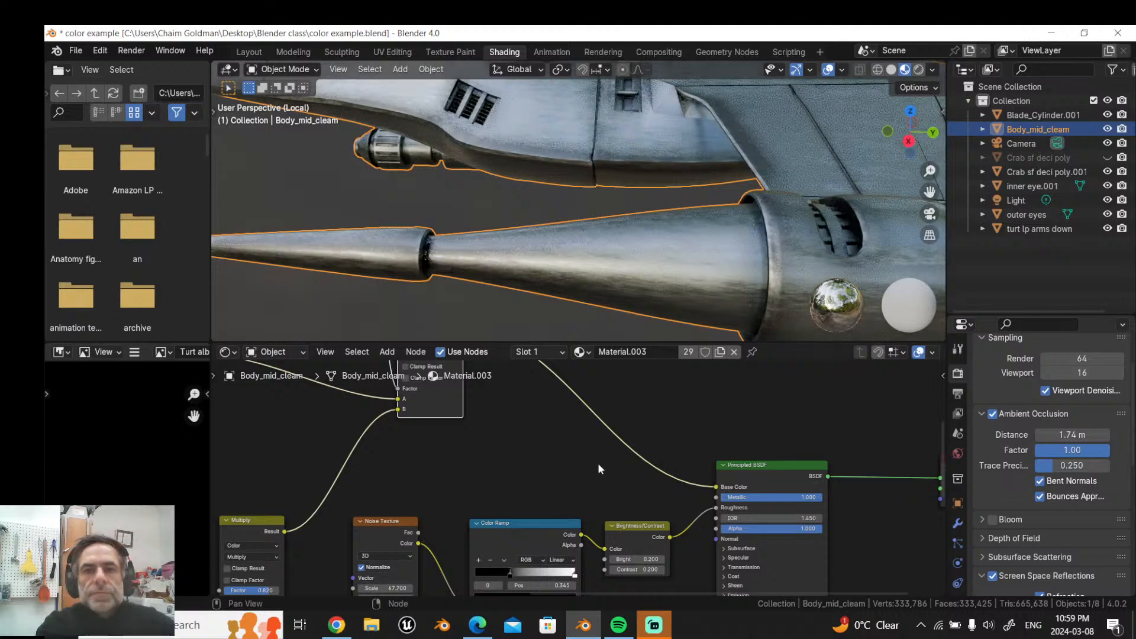
Step: Compare the spaceship's hull with the factor of the Multiply node feeding the 0.573 Mix node at 0.000 and at 1.000
middle_click_drag(638, 454, 702, 523)
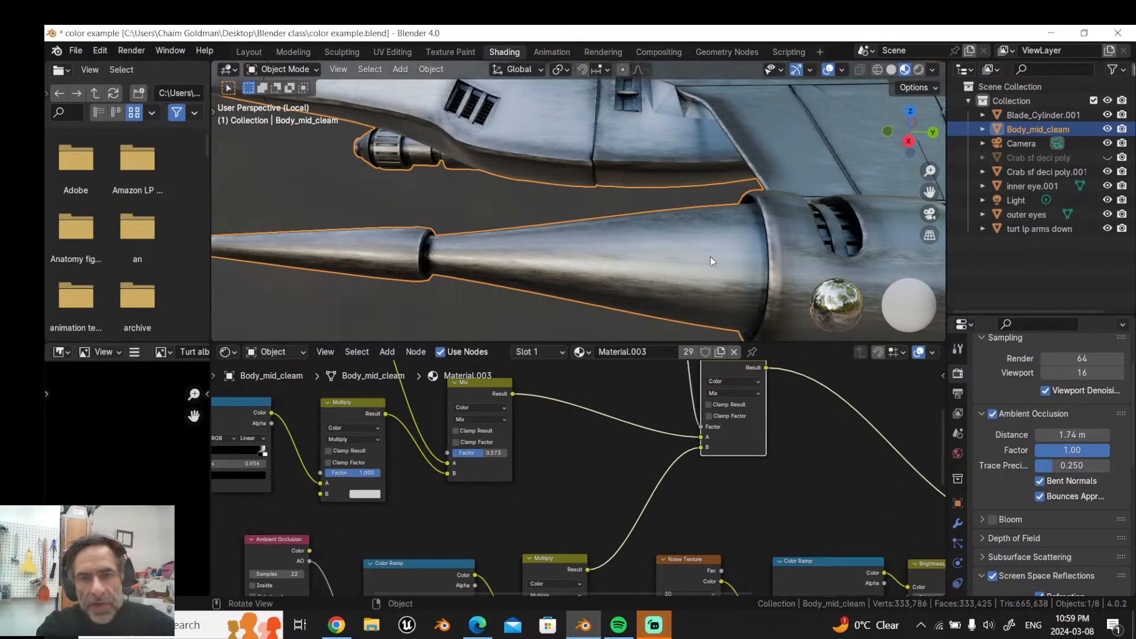
middle_click_drag(619, 434, 496, 501)
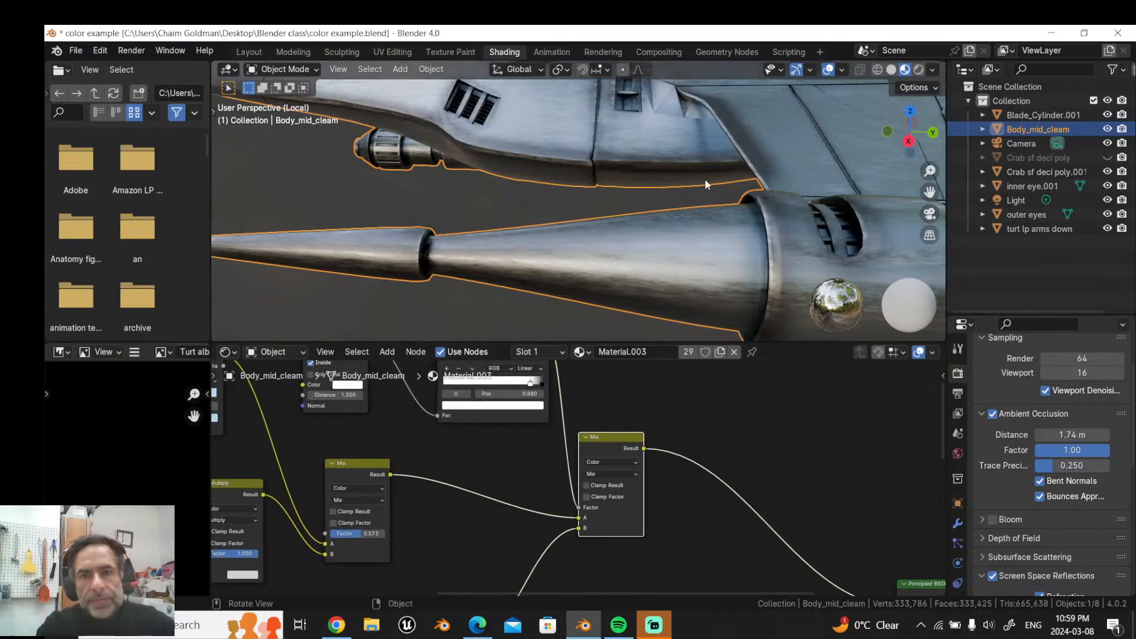
middle_click_drag(704, 179, 663, 219)
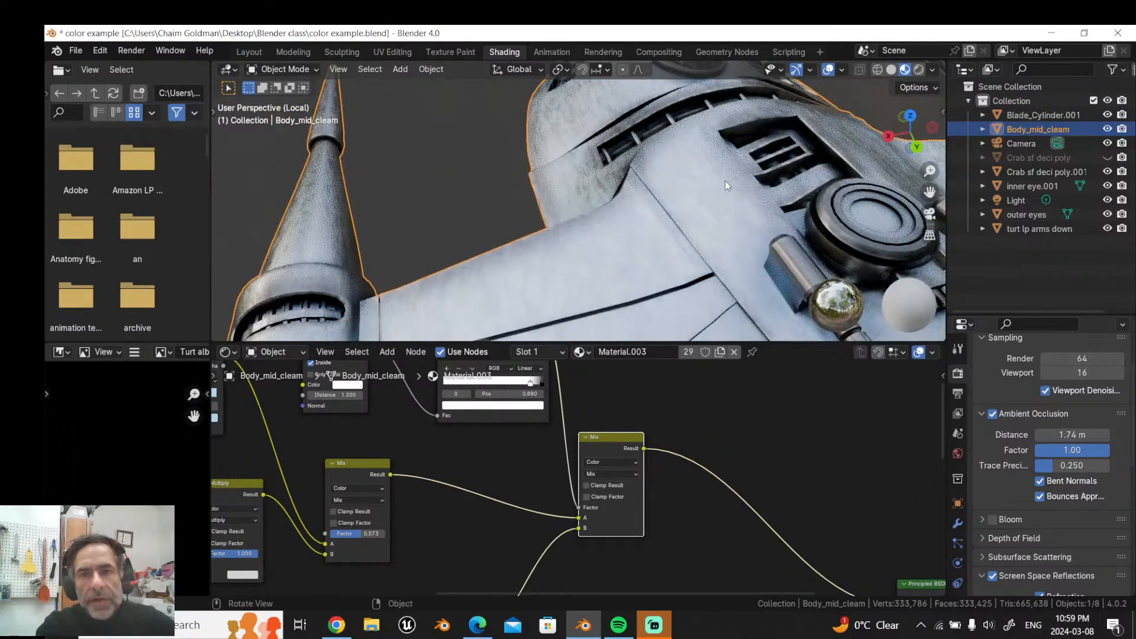
middle_click_drag(591, 185, 521, 219)
middle_click_drag(453, 451, 787, 382)
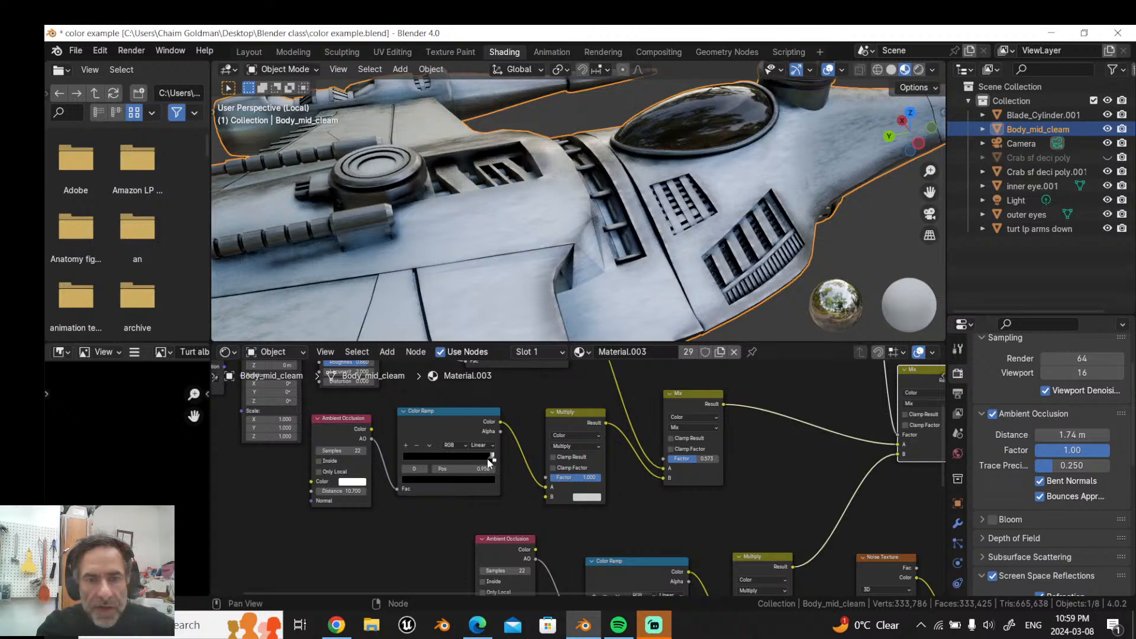
mouse_move(577, 478)
left_mouse_down()
mouse_move(548, 477)
mouse_move(645, 461)
left_mouse_up()
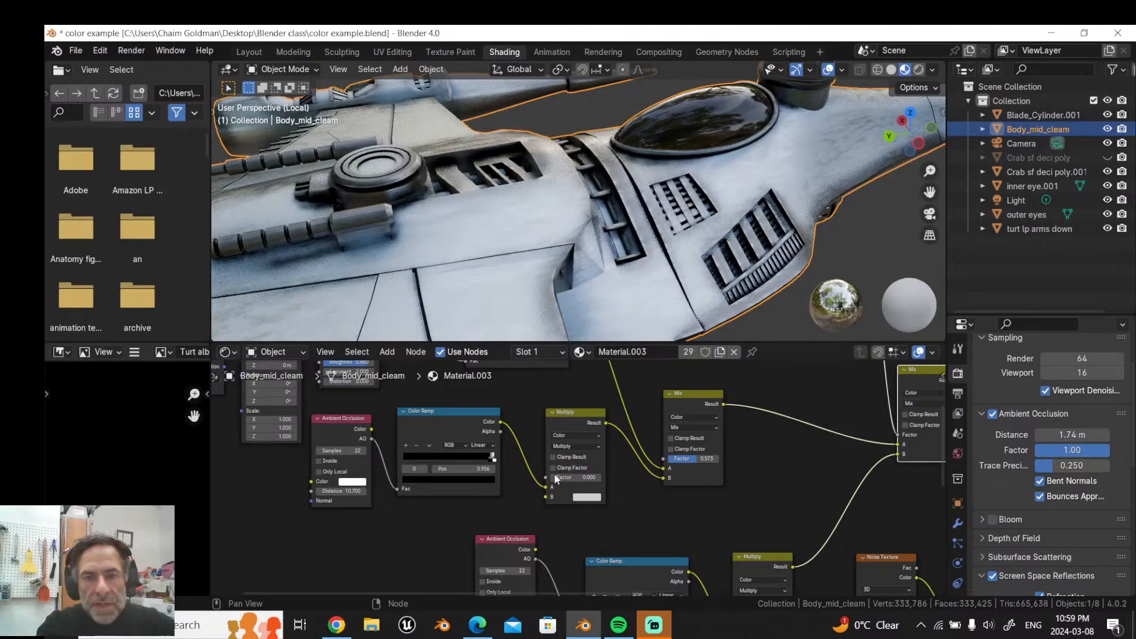
mouse_move(556, 478)
left_mouse_down()
mouse_move(506, 479)
mouse_move(562, 478)
left_mouse_up()
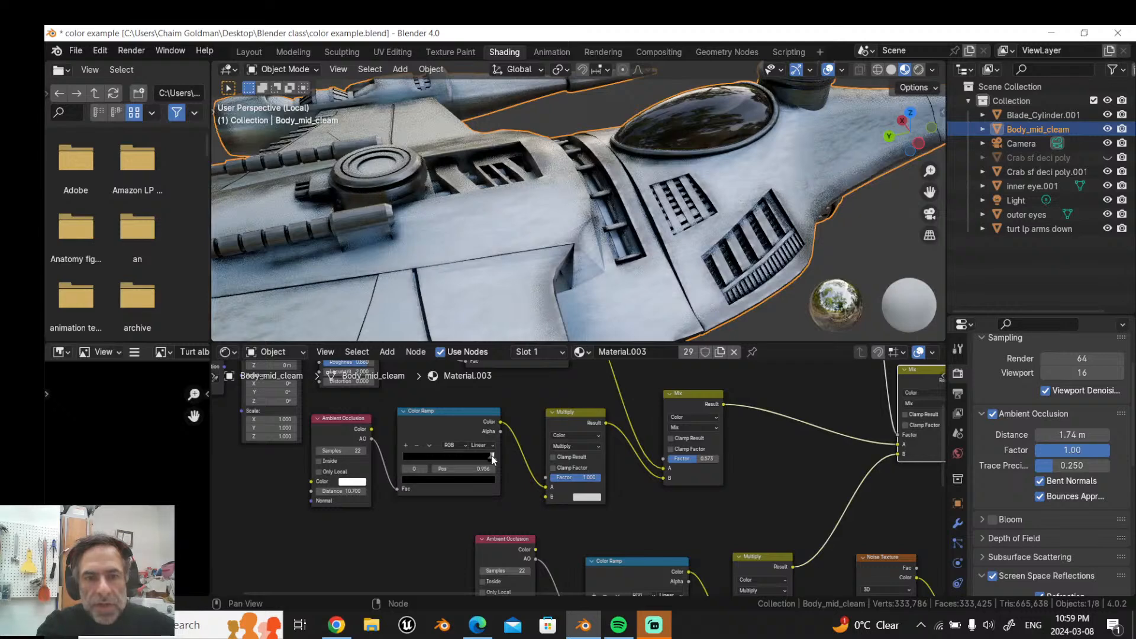
Step: Move the black stop of the Color Ramp feeding that Multiply node to 0.876, check the whole spaceship and deselect it
mouse_move(490, 460)
left_mouse_down()
mouse_move(401, 467)
mouse_move(517, 460)
mouse_move(371, 468)
mouse_move(462, 467)
left_mouse_up()
scroll(589, 190, "down", 9)
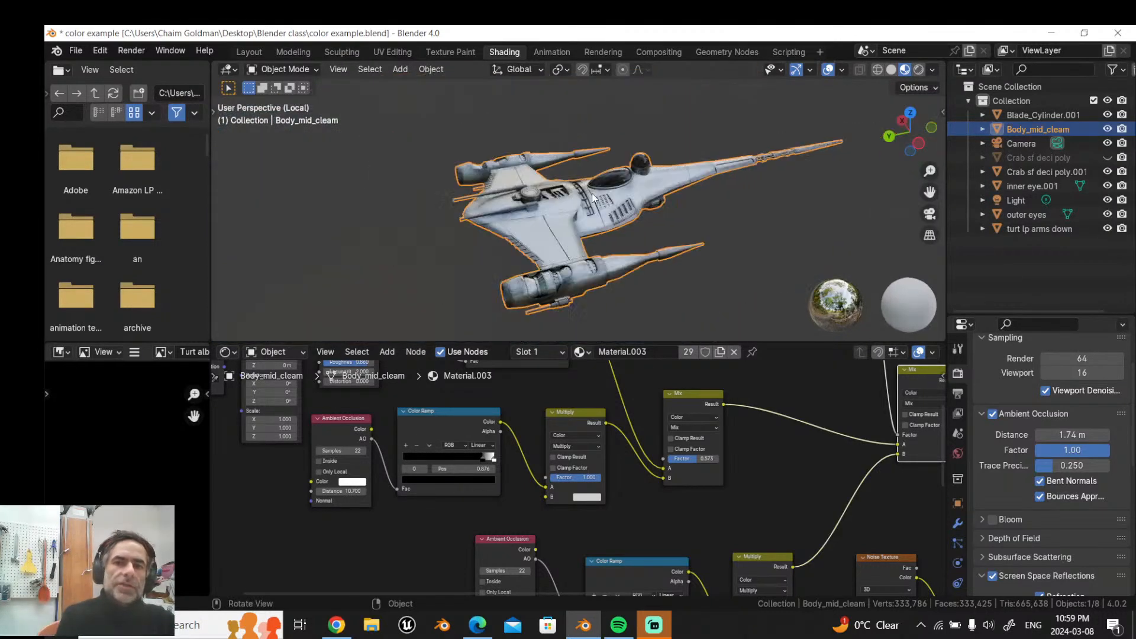
middle_click_drag(605, 198, 715, 216)
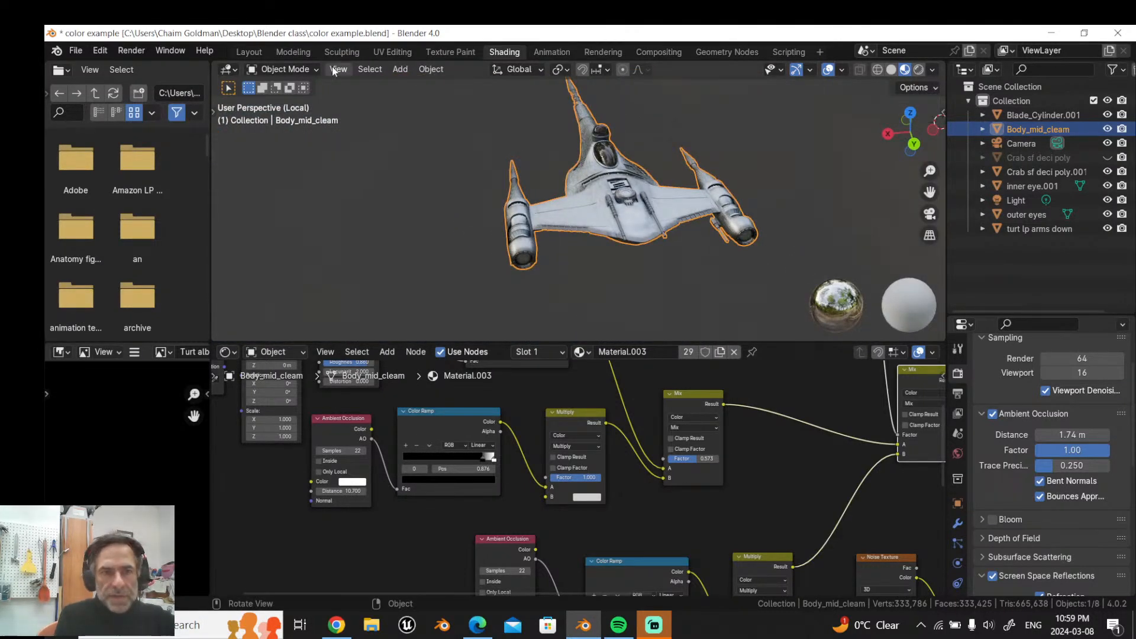
middle_click_drag(519, 162, 651, 180)
left_click(499, 217)
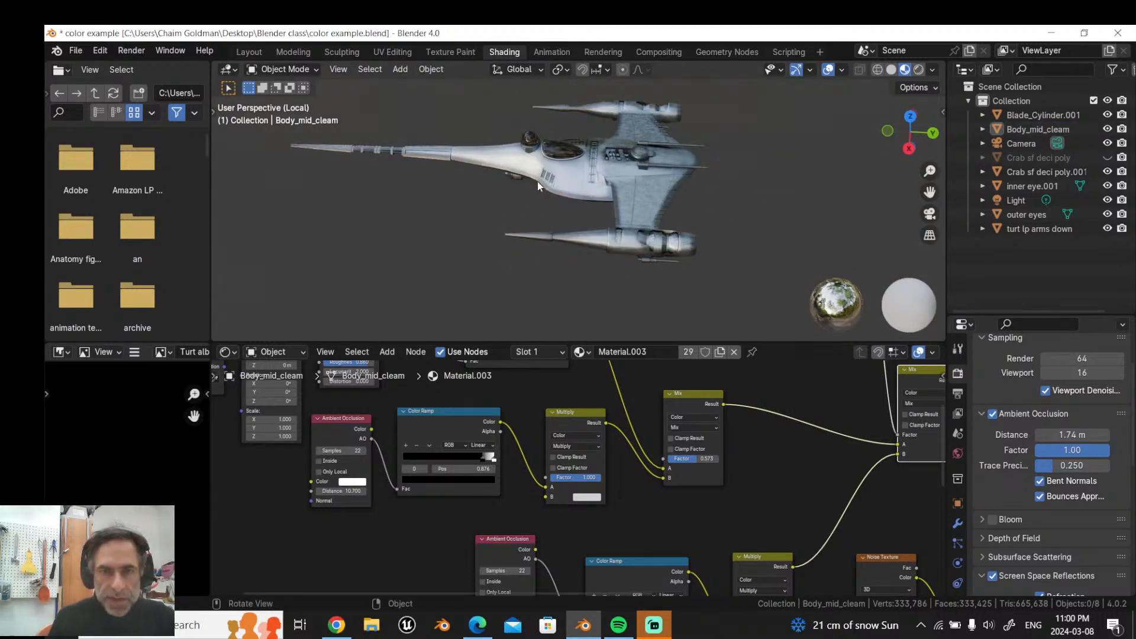
Step: Switch to the Layout workspace, leave local view and frame the crab, turtle, axe and spaceship side by side
left_click(252, 52)
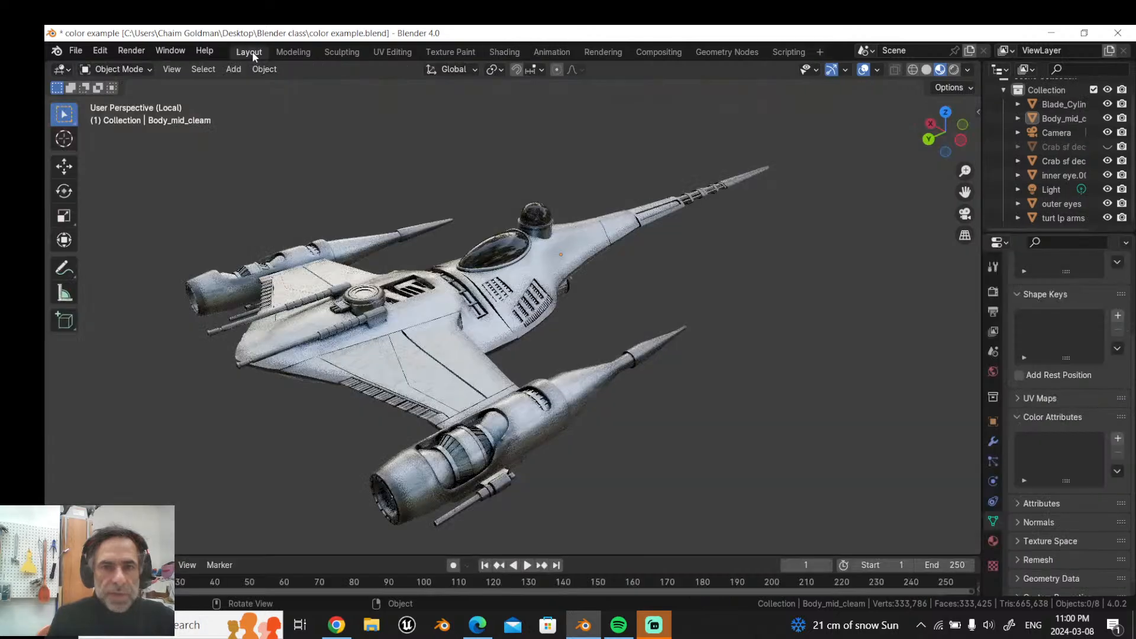
mouse_move(456, 222)
middle_mouse_down()
mouse_move(439, 235)
mouse_move(461, 246)
mouse_move(460, 261)
mouse_move(499, 266)
mouse_move(532, 242)
middle_mouse_up()
key("KP_Divide")
scroll(500, 267, "down", 2)
scroll(478, 259, "down", 3)
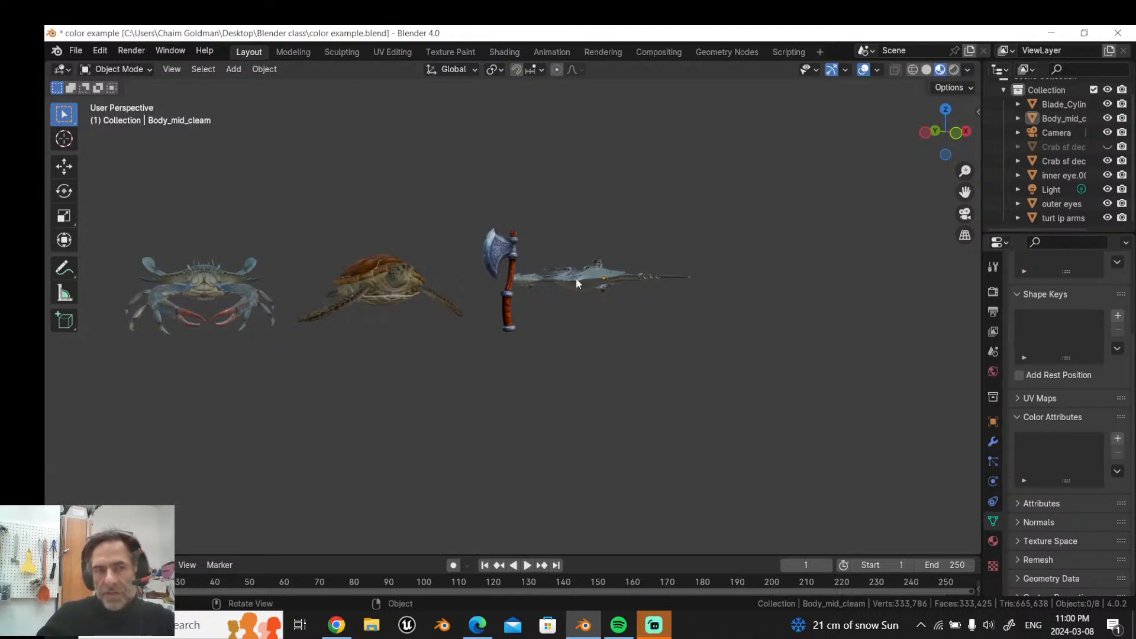
left_click_drag(965, 192, 1128, 205)
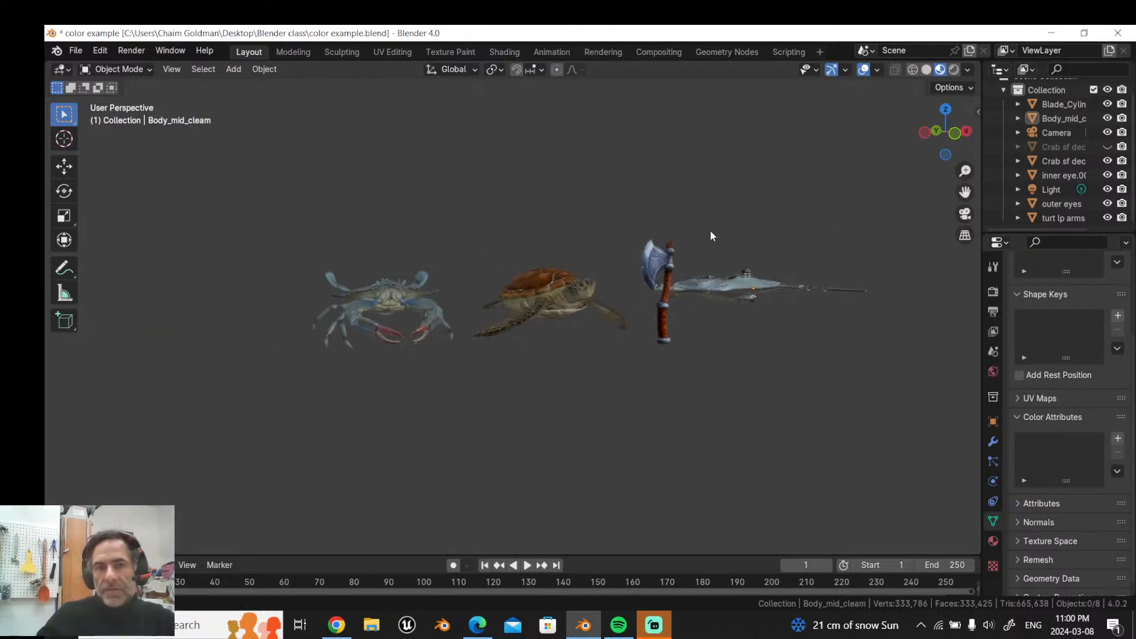
middle_click_drag(712, 232, 641, 315)
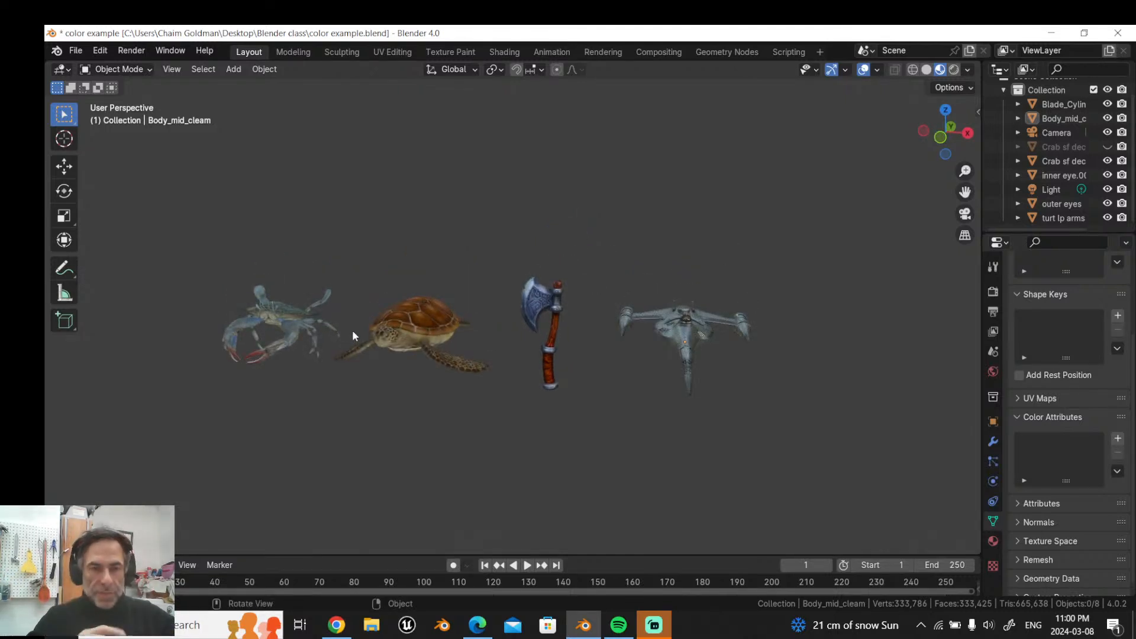
Step: Single out the turtle and the spaceship in turn to compare their coloring methods, and clear the selection
left_click(412, 313)
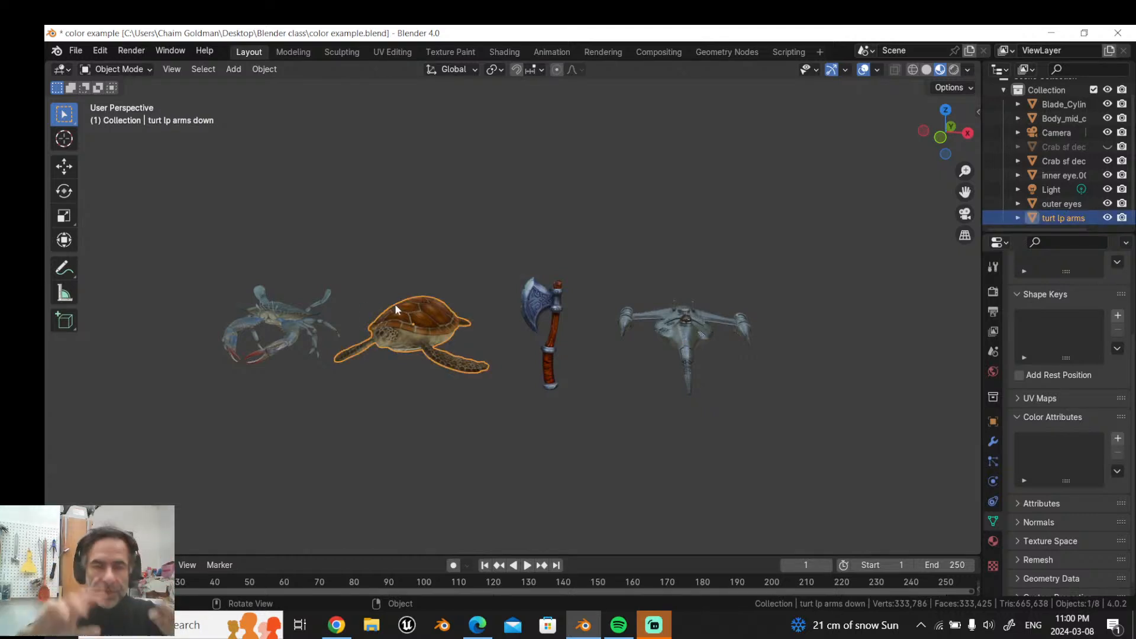
left_click(669, 318)
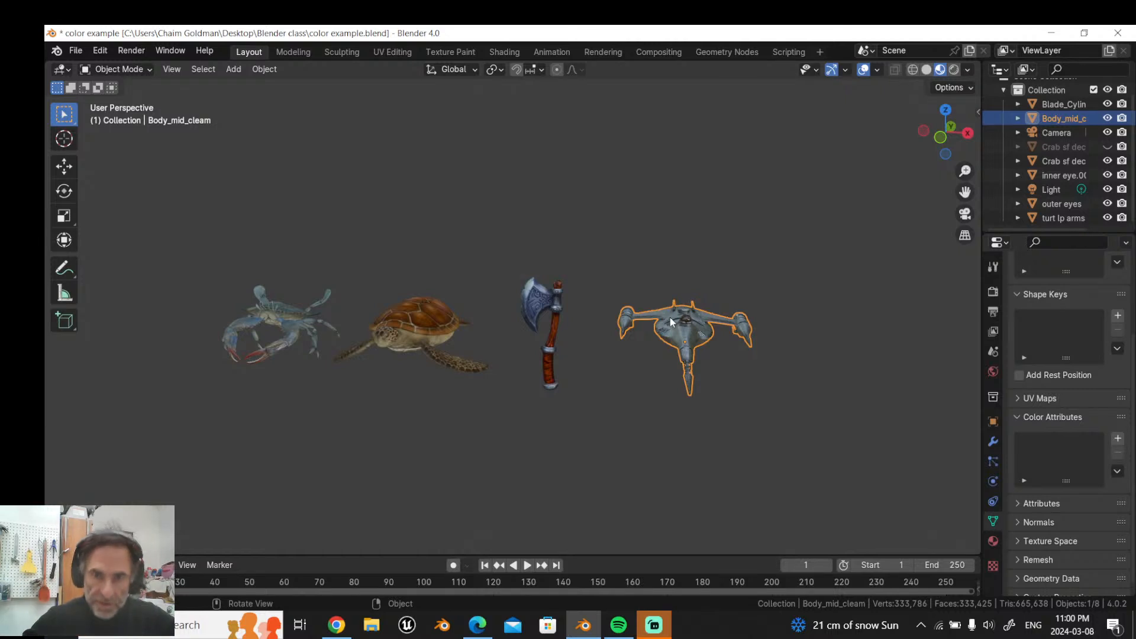
left_click(637, 287)
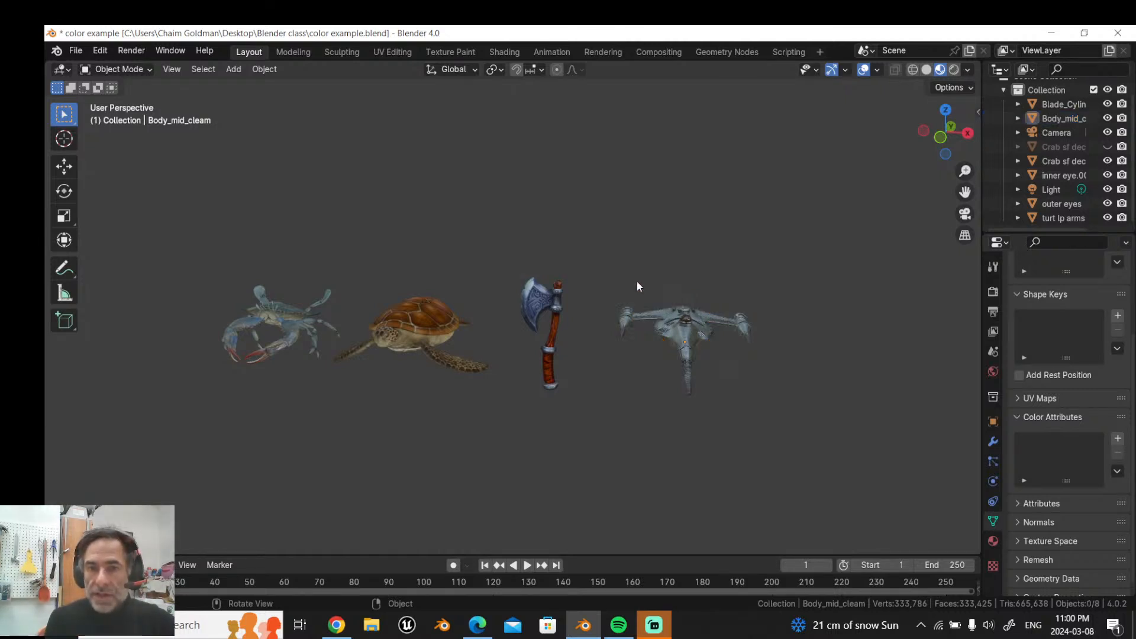